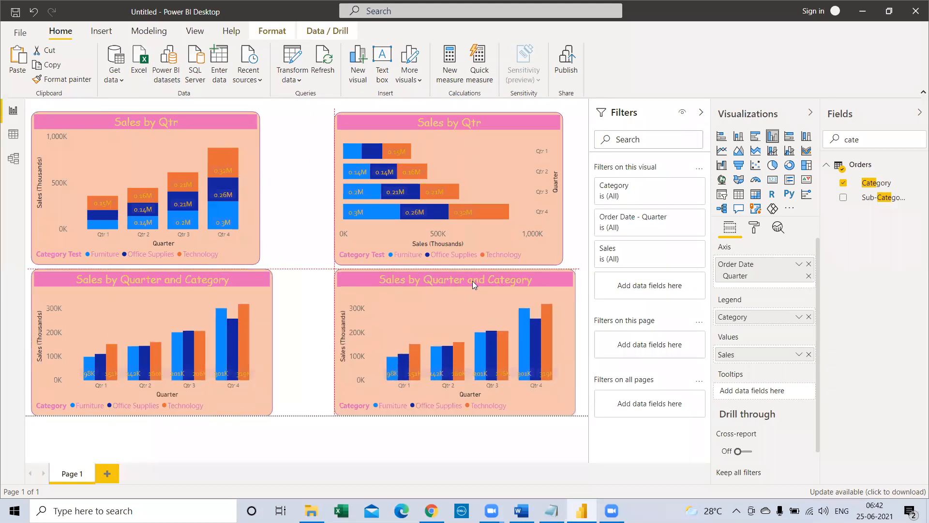
Step: Convert the duplicate of the Sales by Quarter and Category column chart to a clustered bar chart and look through its formatting options
click(177, 296)
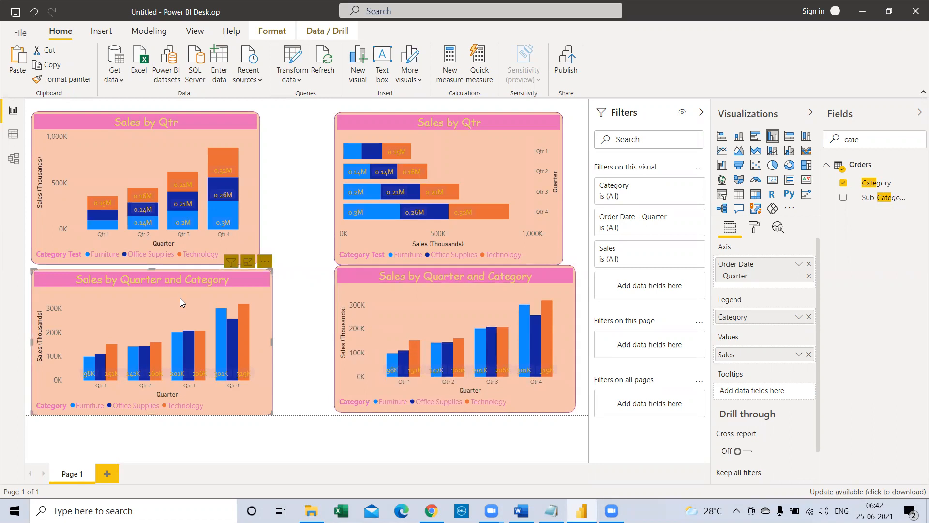
click(413, 294)
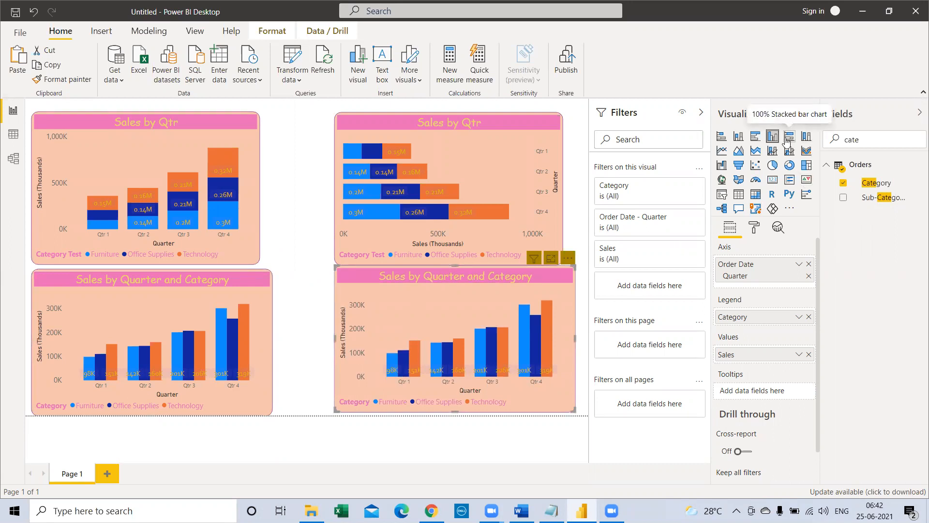
click(756, 140)
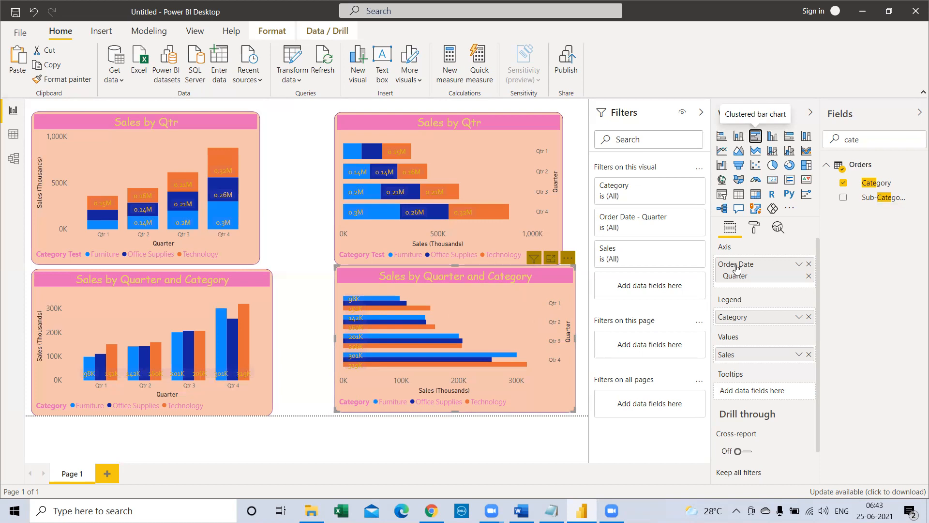
click(753, 229)
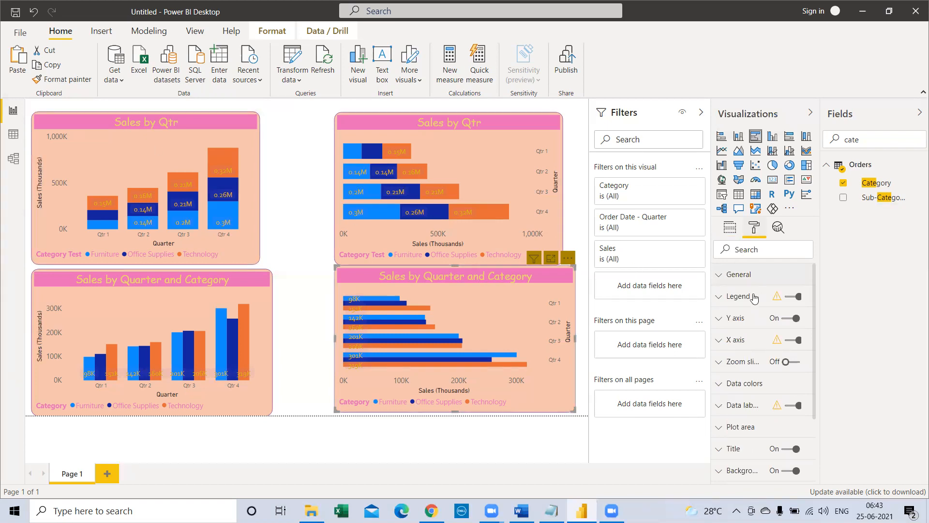
scroll(727, 310, down, 1)
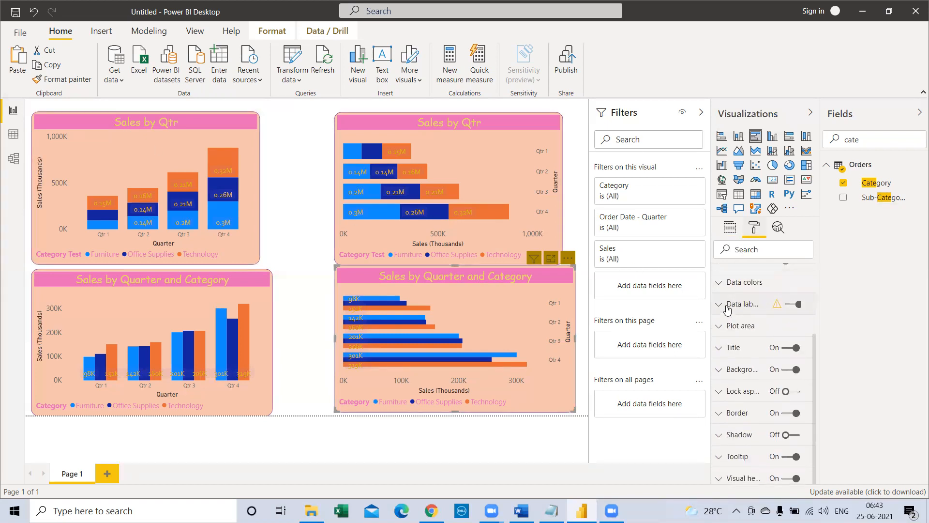
scroll(738, 396, up, 2)
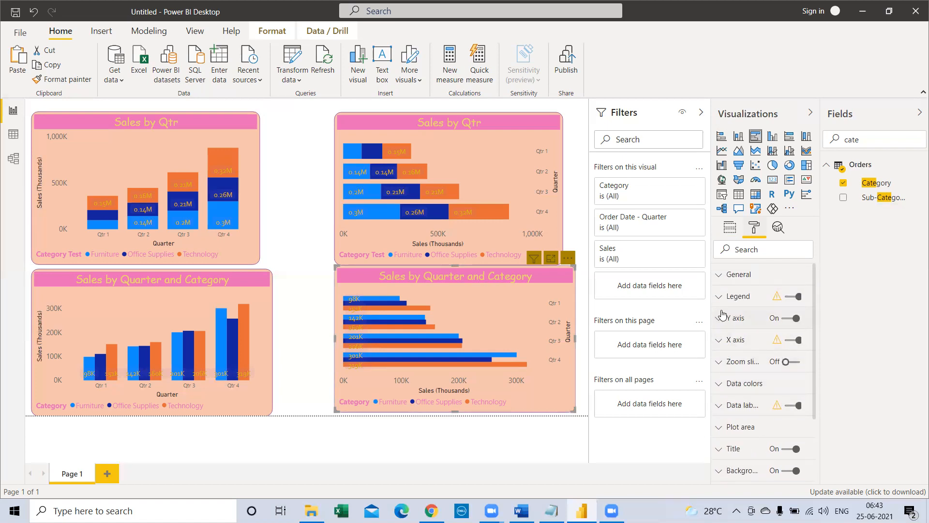
scroll(733, 375, down, 2)
scroll(732, 375, up, 2)
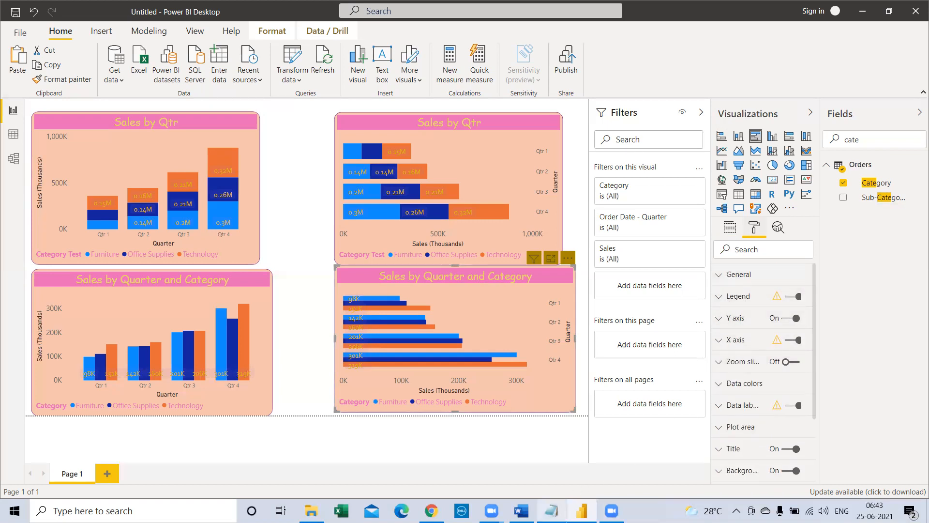
Step: Switch to the Power BI Class notes in Notepad and add the lines "Clustred bar chart" and "clustered clun chart" below "Stacked Column chart"
click(552, 511)
scroll(197, 345, down, 1)
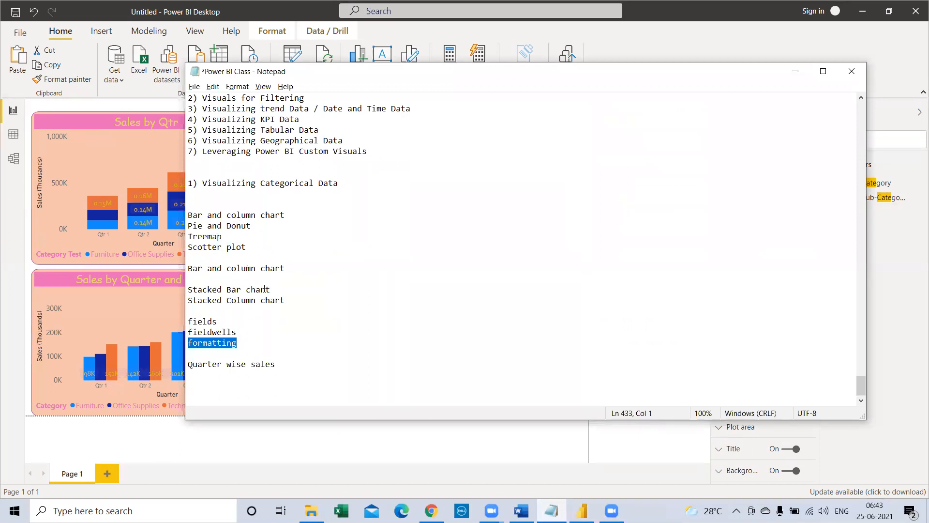
drag(288, 301, 187, 290)
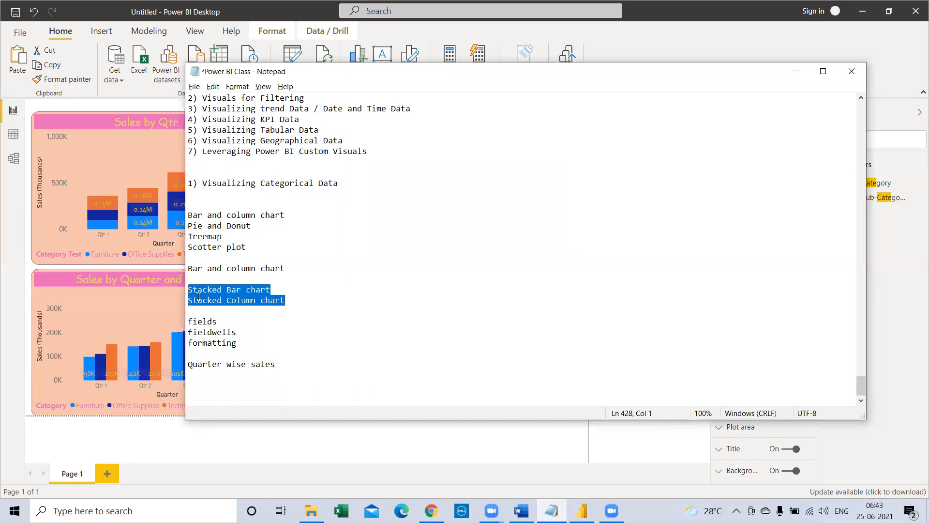
click(302, 305)
key(Return)
text(Cl)
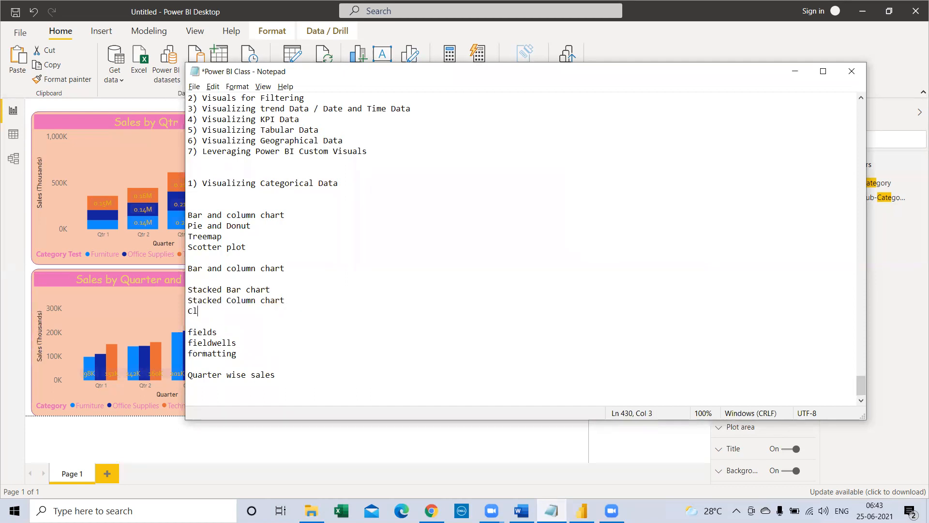
text(ustred bar chart)
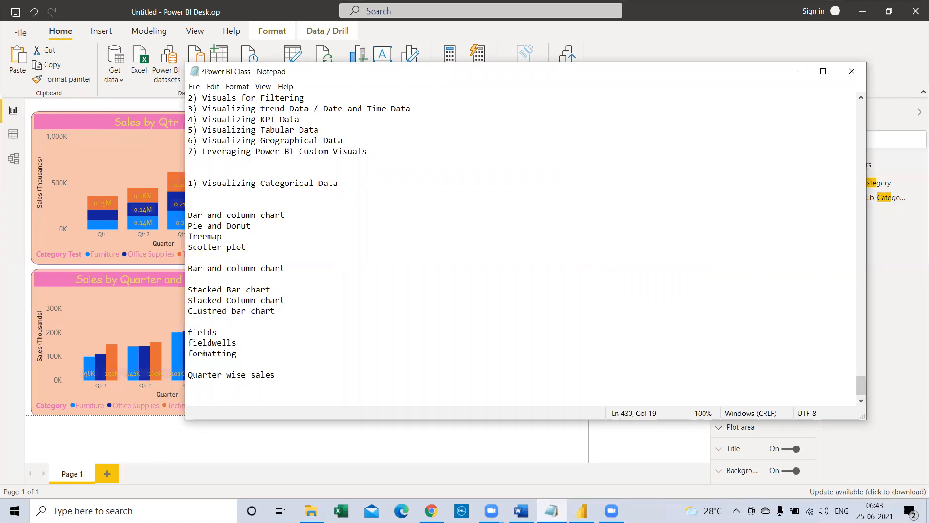
key(Return)
text(clustered clun chart)
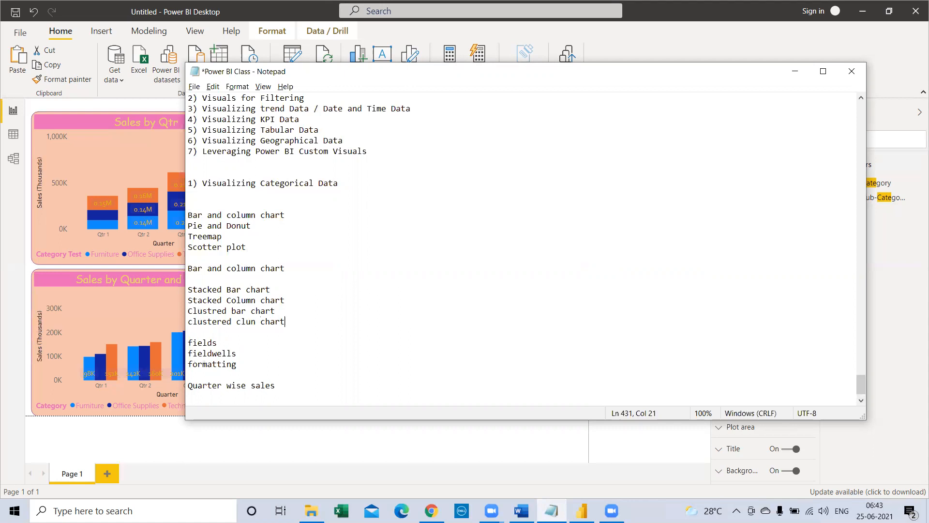
drag(296, 320, 188, 321)
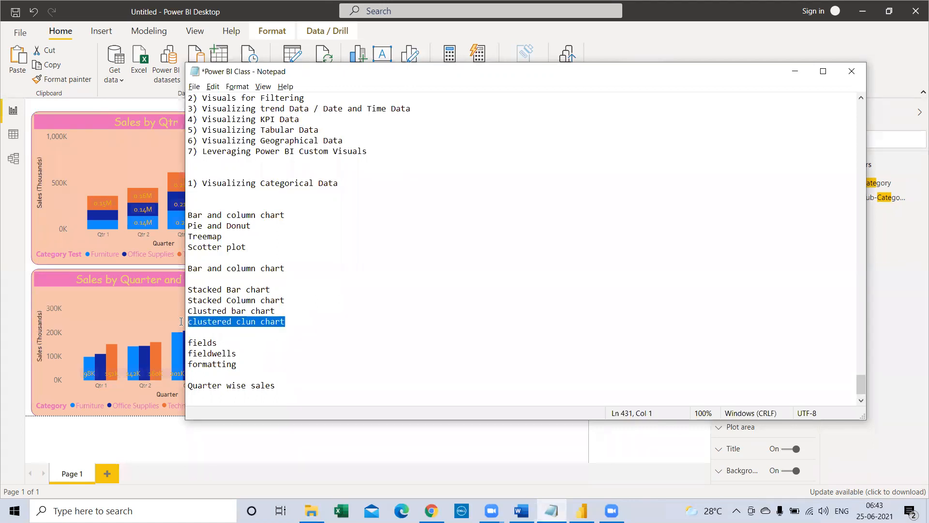
click(220, 342)
double_click(234, 352)
drag(236, 364, 178, 380)
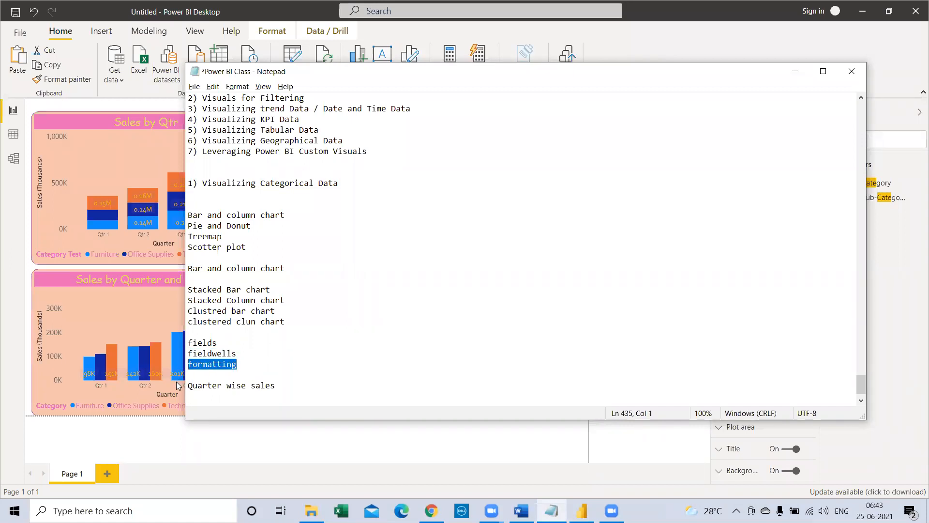
click(250, 368)
Step: Switch back to Power BI Desktop, add Page 2 and place a slightly enlarged stacked column chart near the canvas's upper-left corner
click(582, 510)
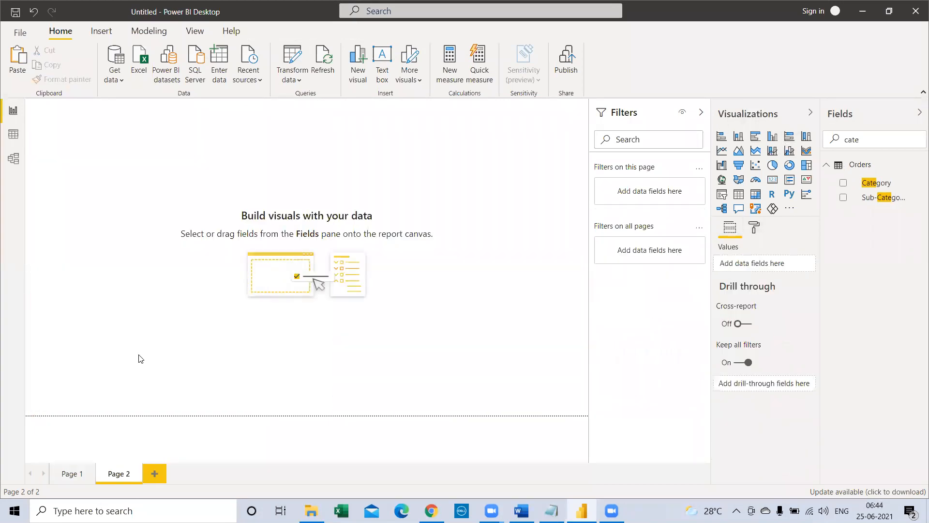
click(739, 141)
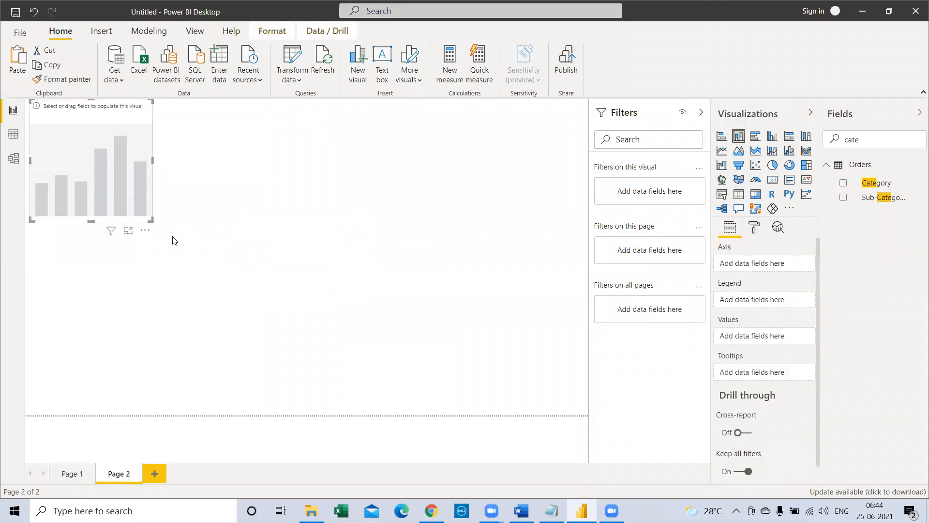
drag(153, 221, 177, 239)
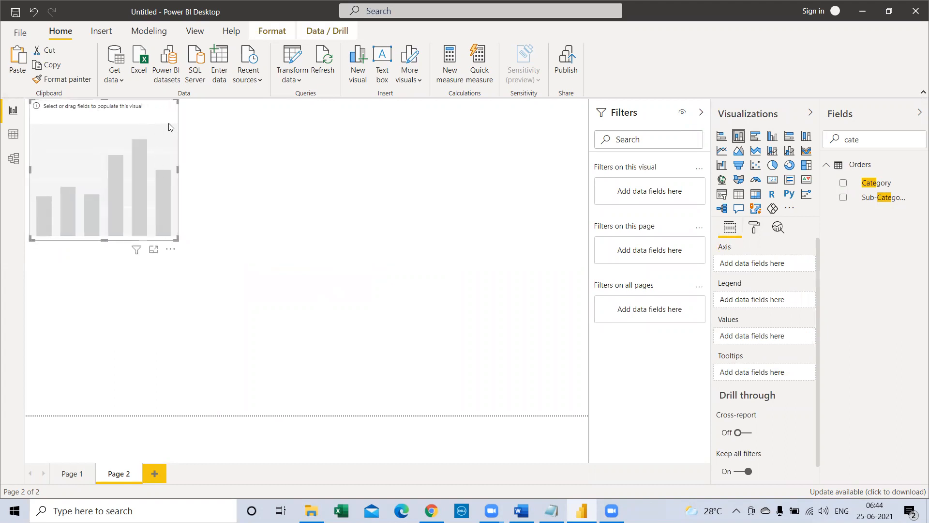
drag(157, 113, 168, 128)
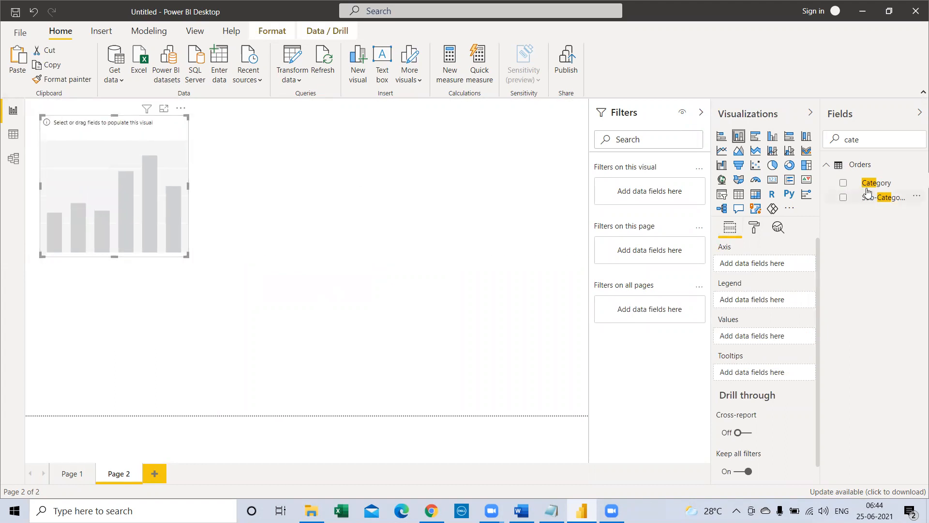
Step: Assign the Order Date Quarter field to the chart's axis and Sales to its values
double_click(828, 140)
text(qu)
drag(873, 214, 768, 264)
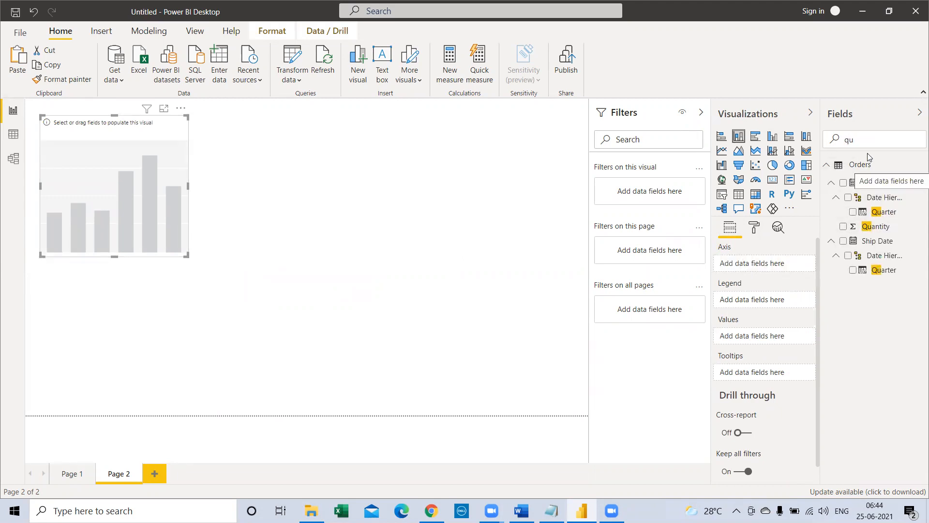
text(sales)
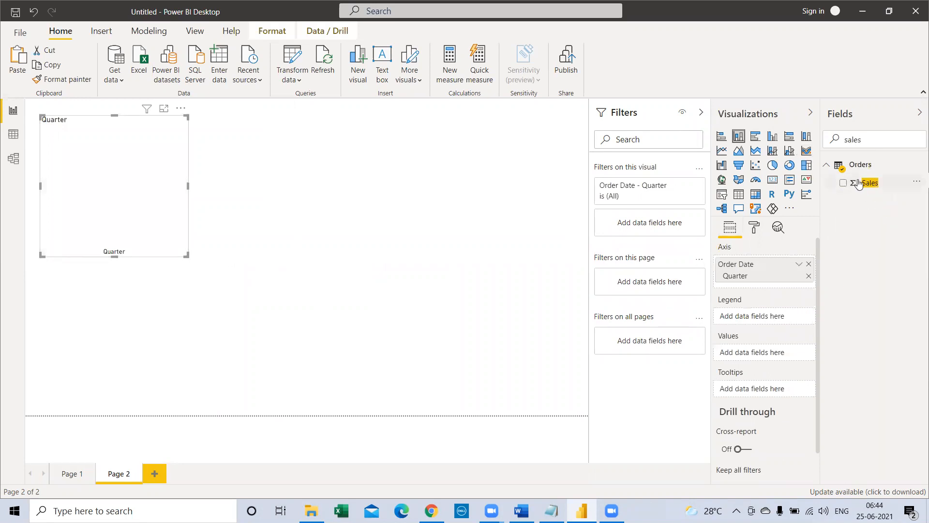
drag(867, 183, 757, 356)
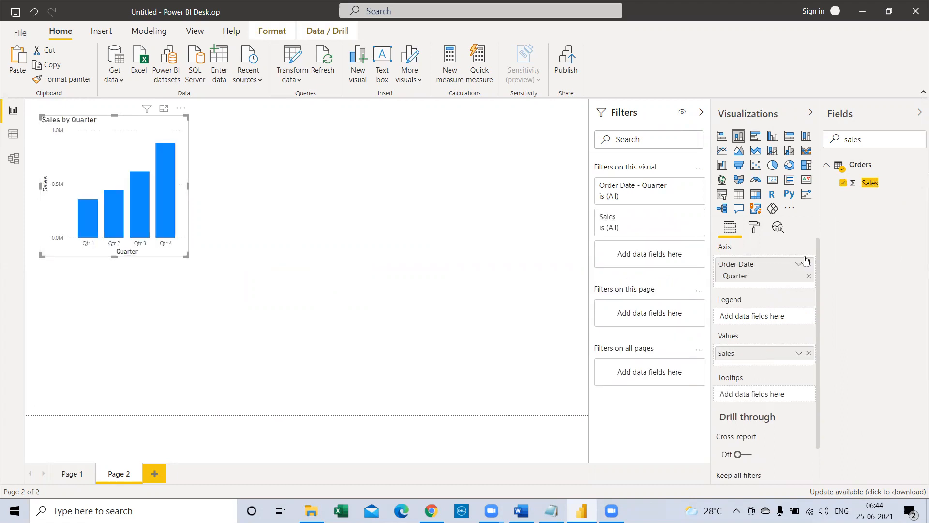
Step: Split the quarterly sales columns by using Category as the chart's legend
text(cat)
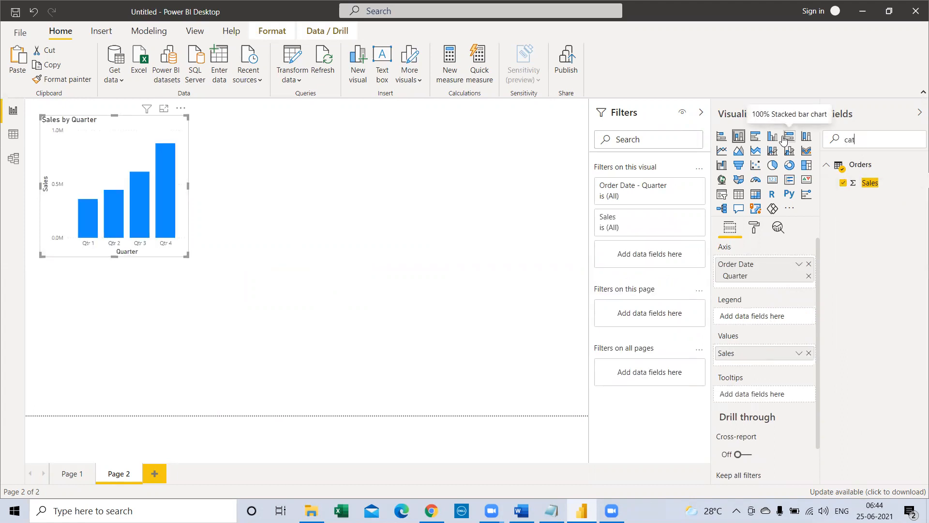
text(eg)
drag(876, 184, 779, 317)
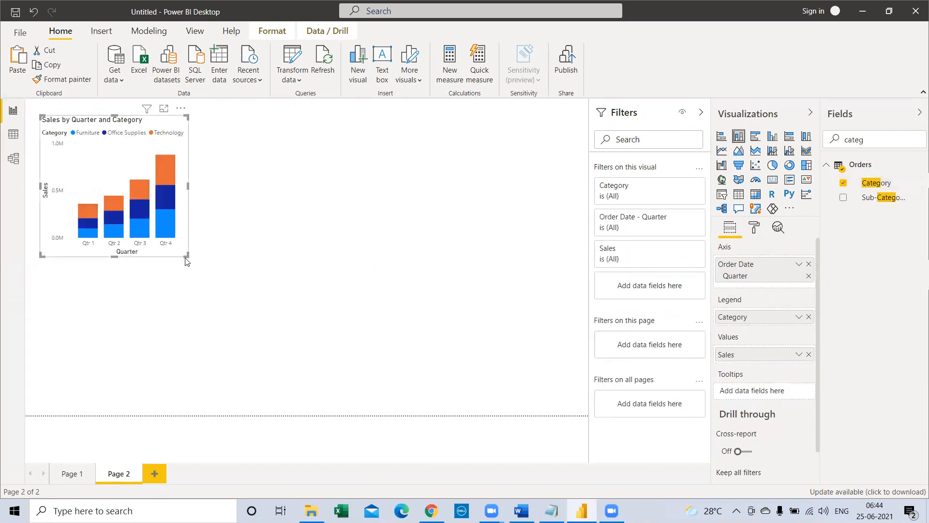
Step: Turn on data labels for the stacked column chart and enlarge it in height and width
click(754, 228)
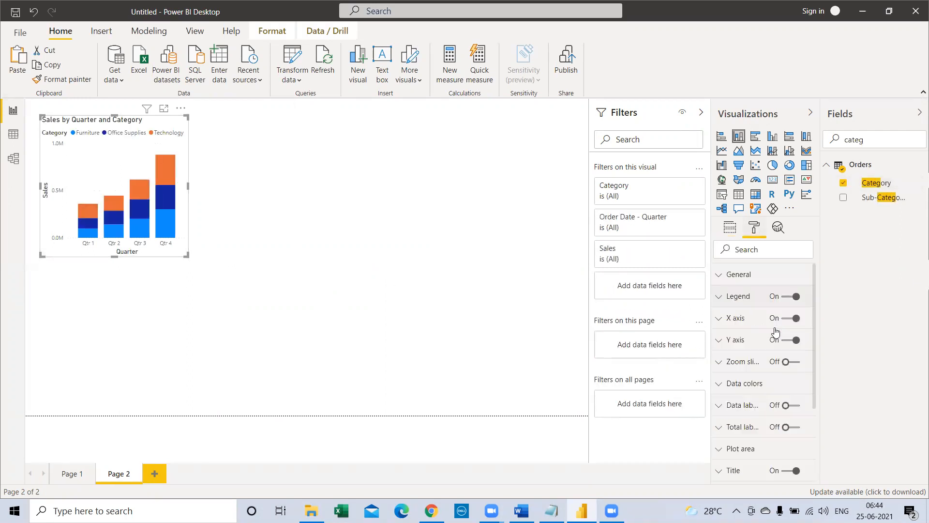
click(786, 405)
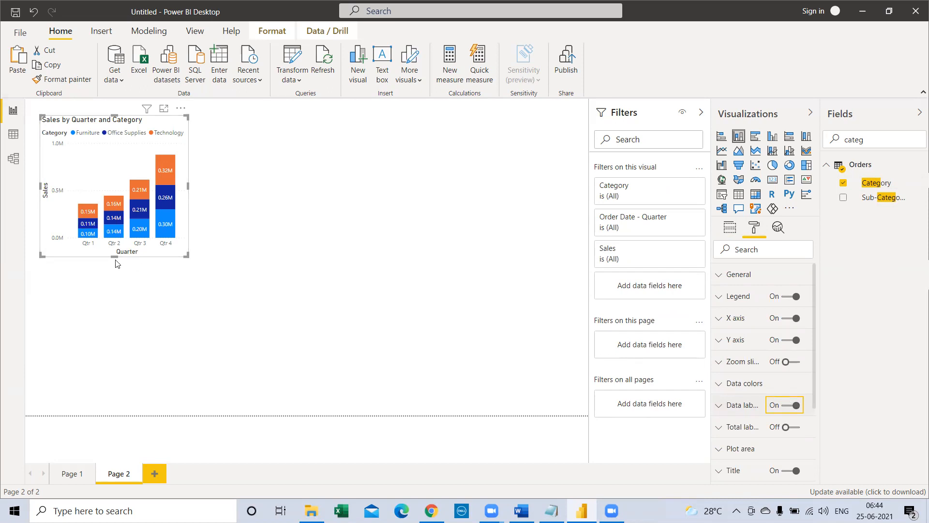
drag(114, 256, 118, 311)
drag(188, 214, 243, 214)
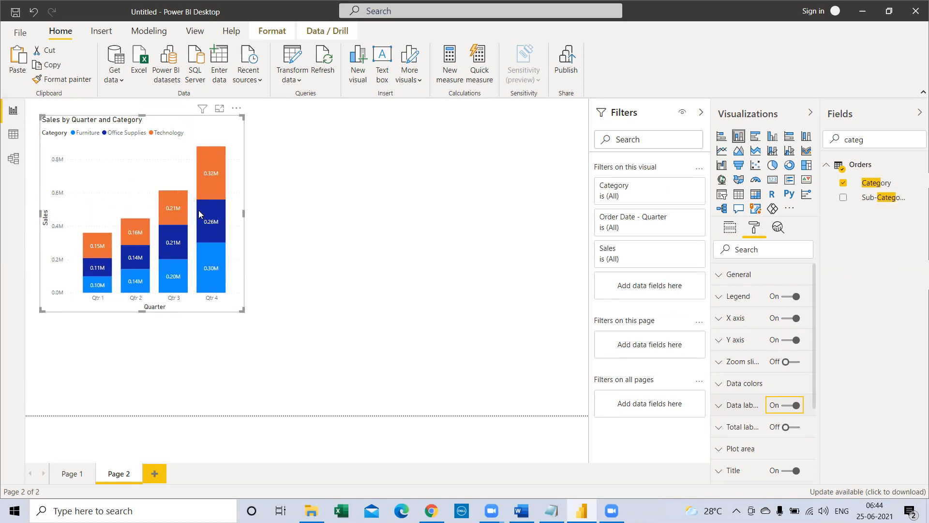
Step: Change the stacked column chart on Page 2 to a stacked bar chart and deselect it
click(721, 136)
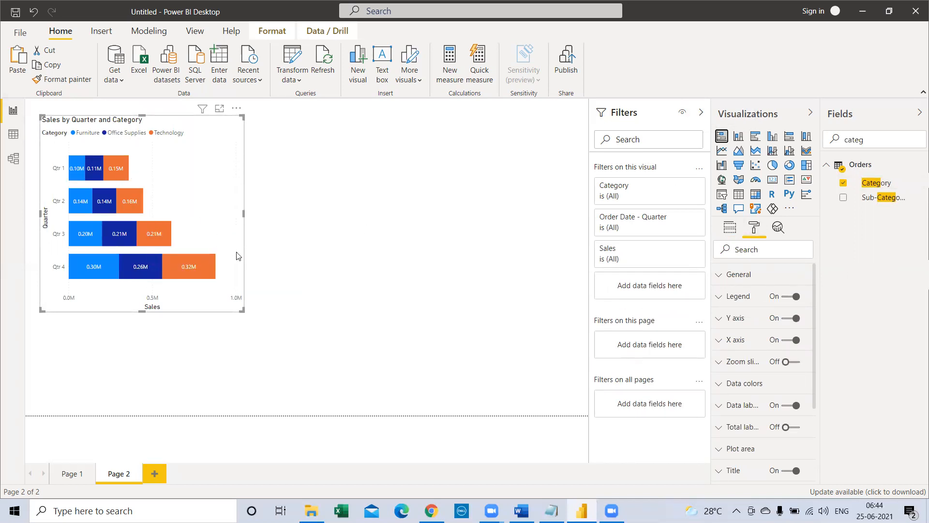
click(397, 200)
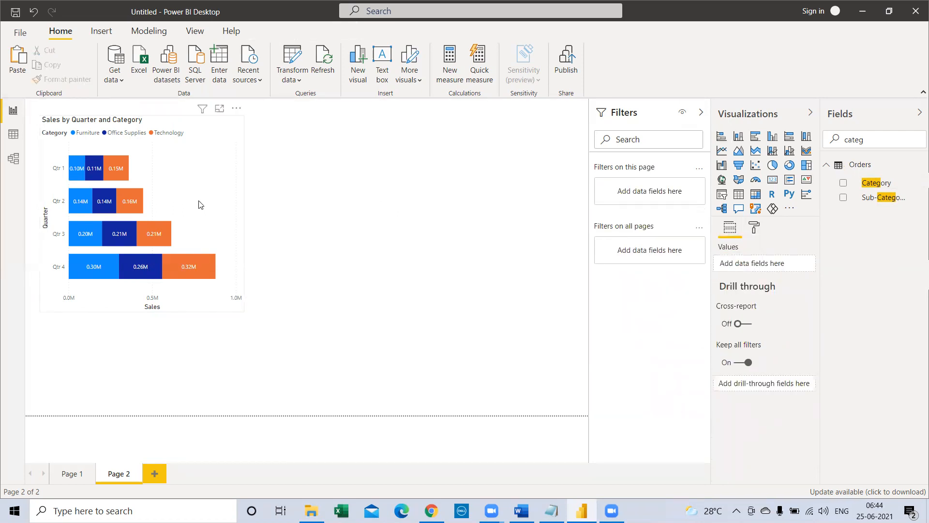
Step: Try the chart as a 100% stacked bar chart and return it to a stacked bar chart
click(209, 213)
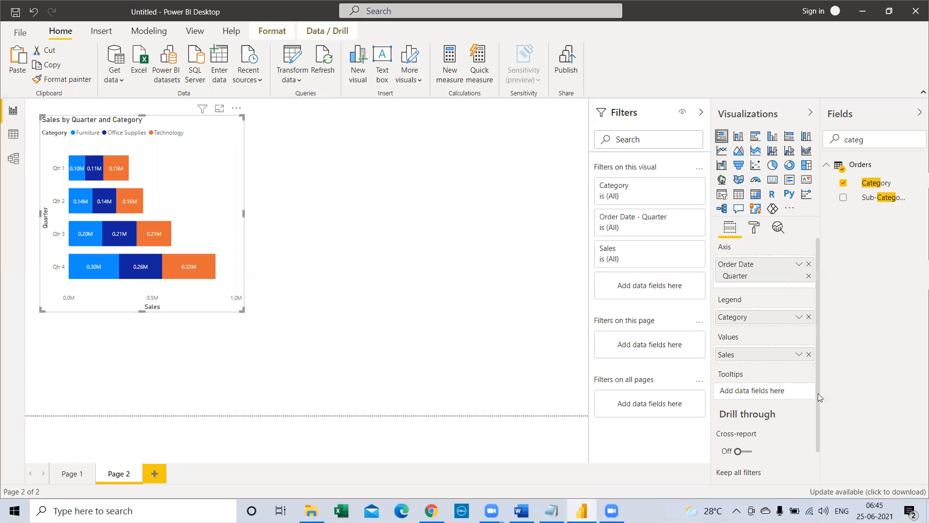
click(788, 141)
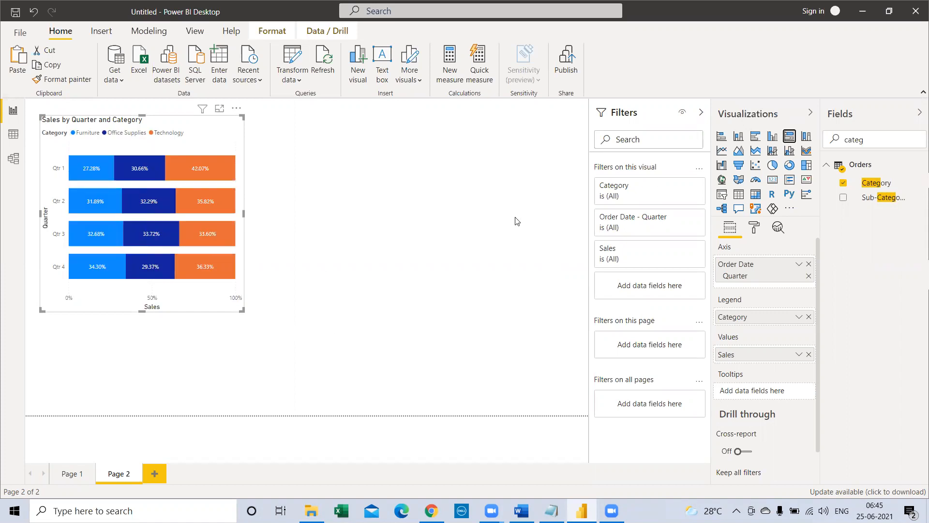
click(721, 138)
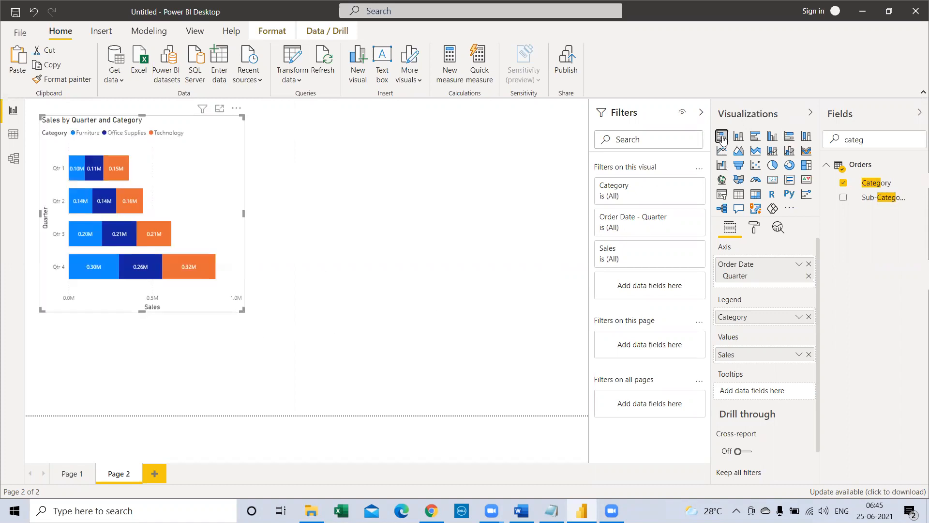
click(437, 210)
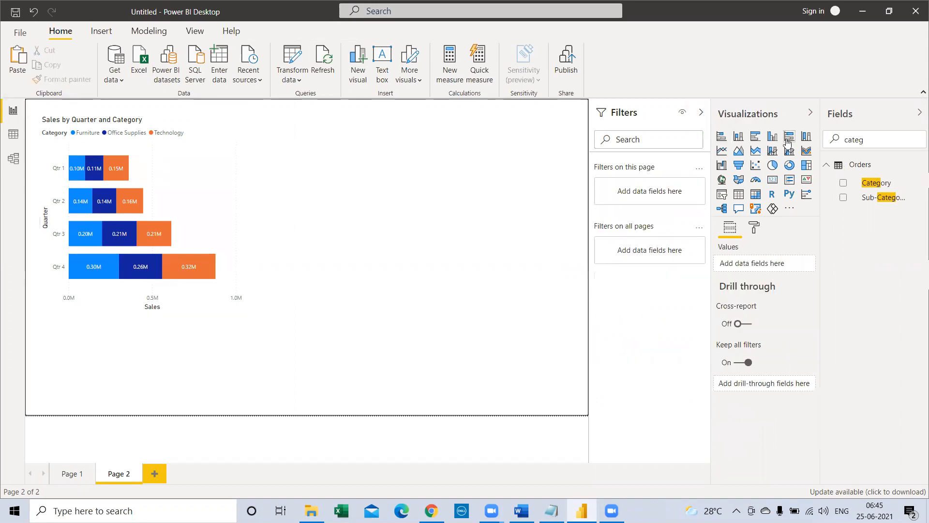
click(209, 179)
double_click(408, 199)
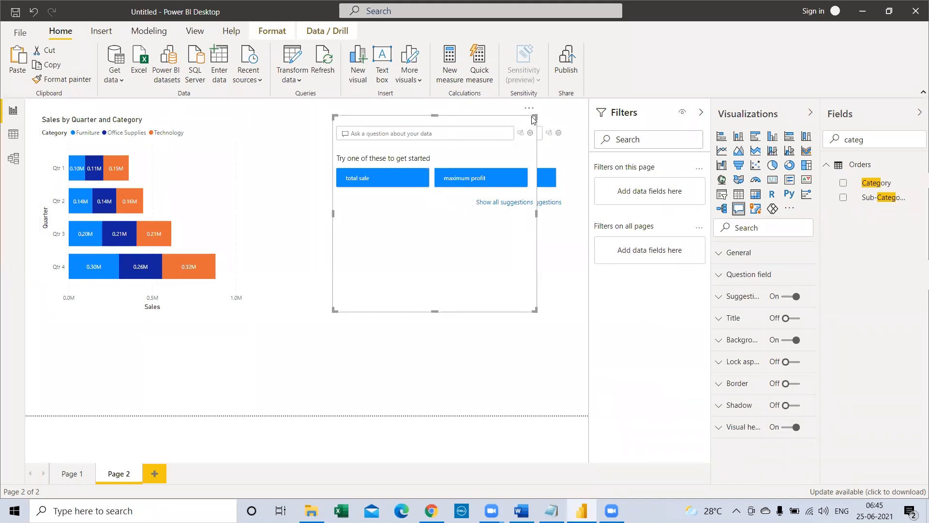
key(Delete)
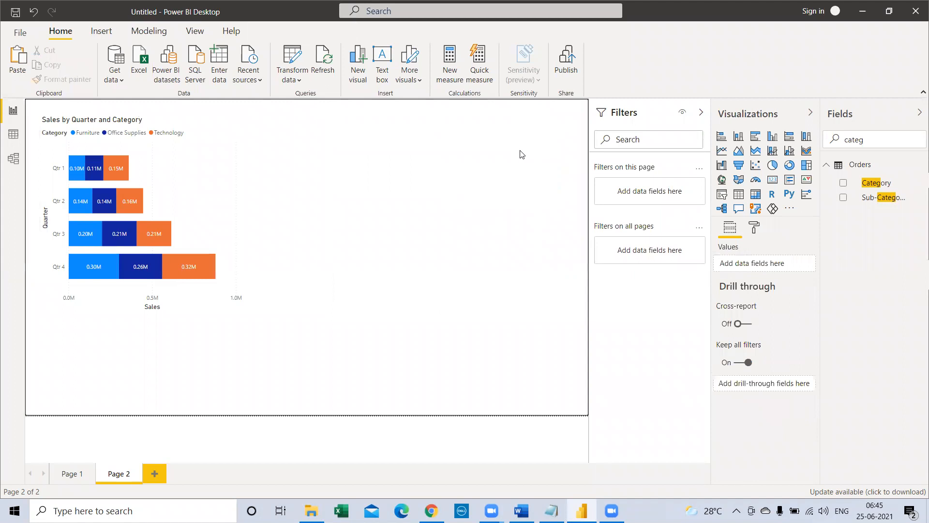
Step: Add a 100% stacked bar chart beside the stacked bar chart and use the Order Date Quarter as its axis
click(792, 142)
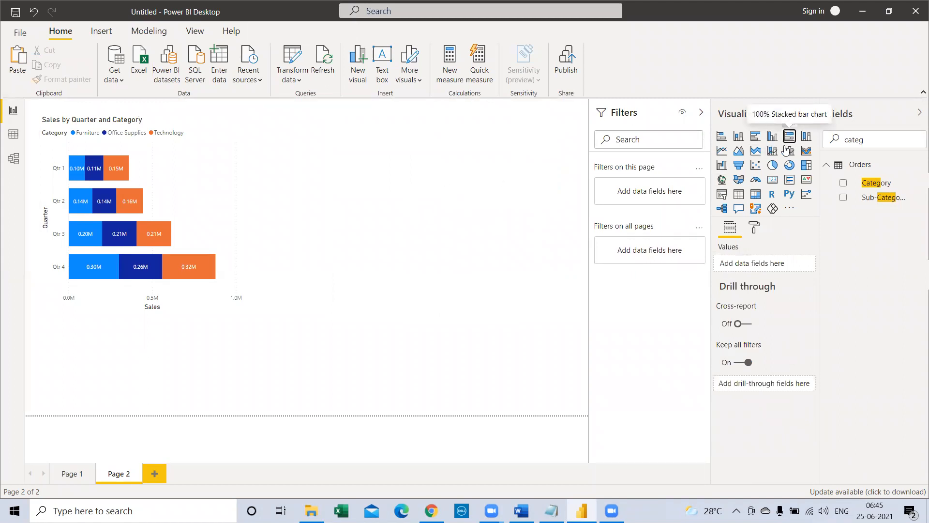
drag(155, 412, 413, 282)
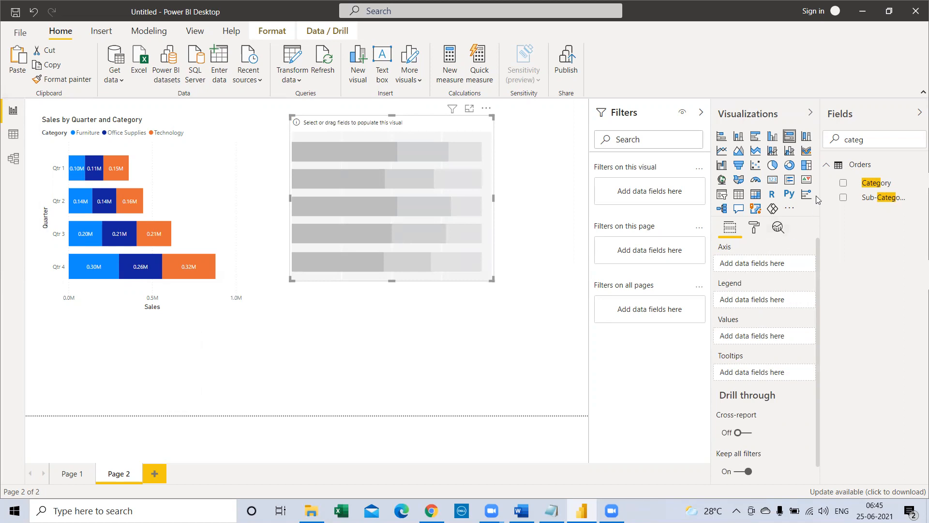
key(ctrl+a)
text(q)
drag(885, 212, 760, 268)
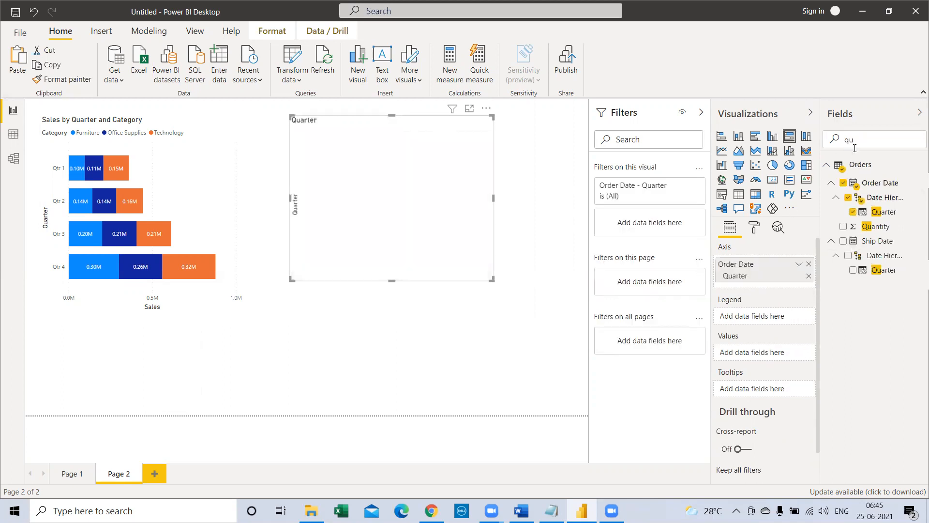
Step: Find the Sales field and assign it as the values of the 100% stacked bar chart
drag(856, 141, 832, 145)
text(s)
key(BackSpace)
text(sales)
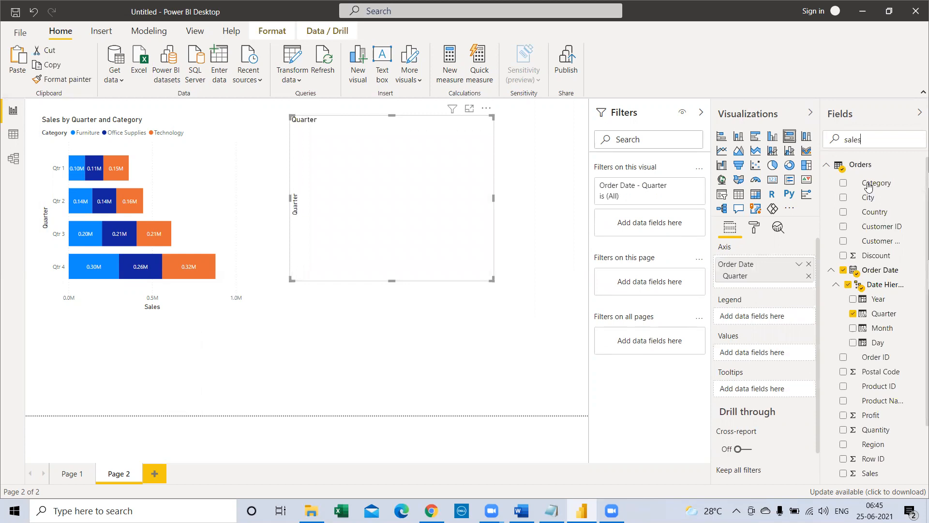
drag(870, 182, 776, 358)
Step: Split the bars of the 100% stacked bar chart by using Category as the legend
drag(866, 140, 817, 141)
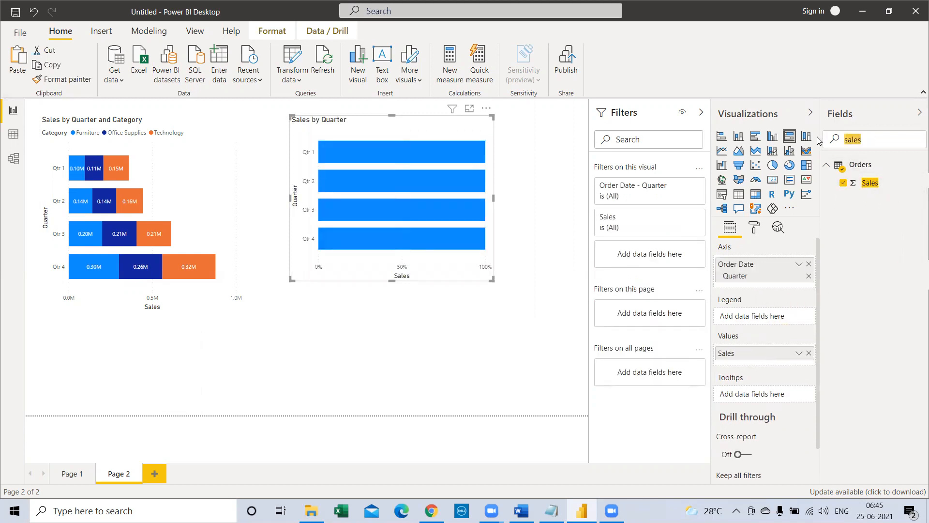
text(cate)
drag(876, 184, 771, 319)
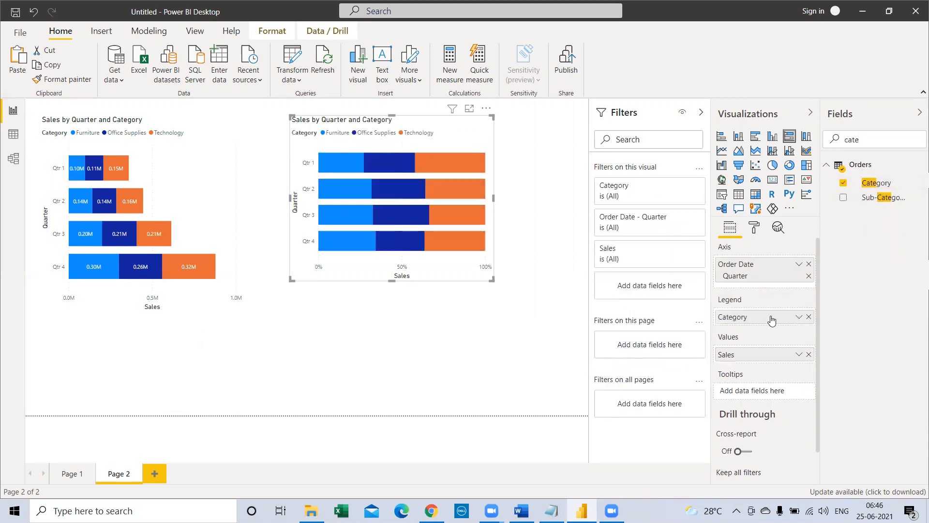
Step: Turn on data labels for the 100% stacked bar chart and enlarge it, mainly in width
click(755, 229)
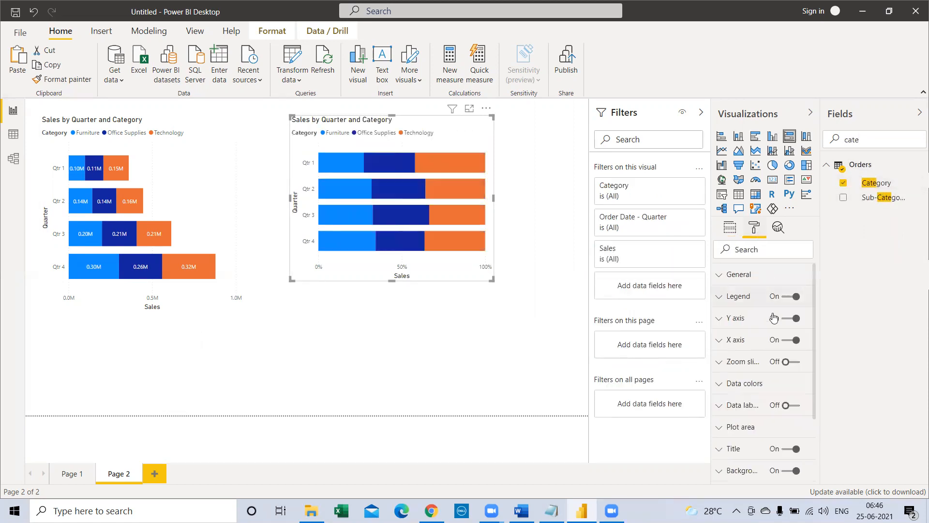
click(790, 405)
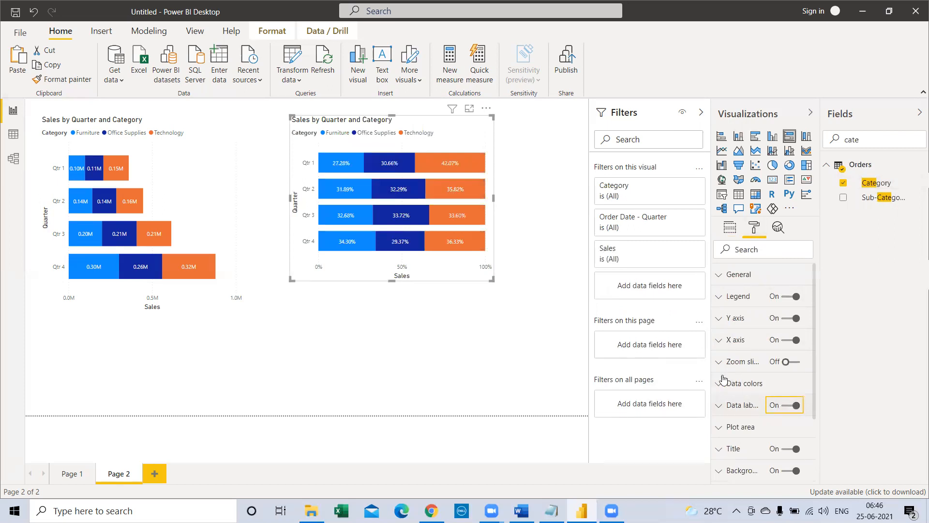
drag(492, 279, 535, 289)
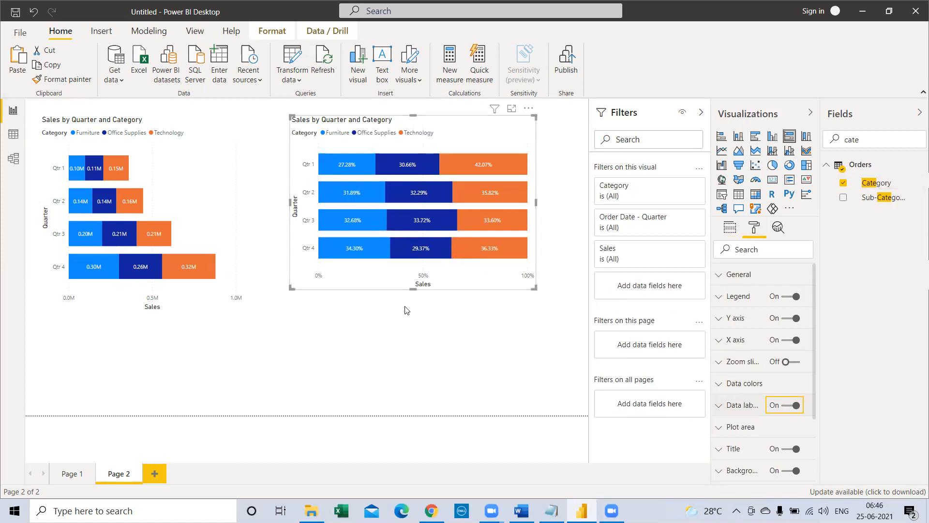
Step: Compare the quarterly category segments and their tooltips in the stacked bar chart and the 100% stacked bar chart
click(196, 171)
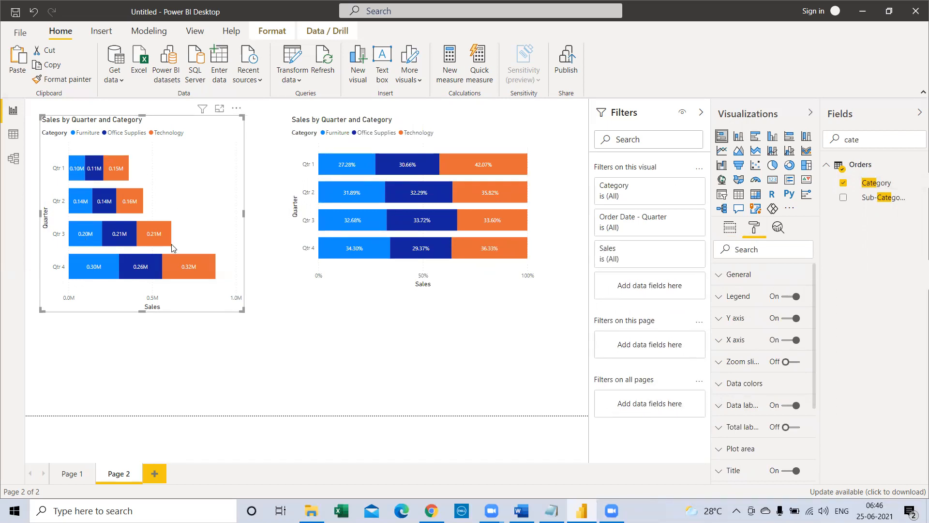
mouse_move(94, 213)
mouse_move(131, 210)
click(387, 284)
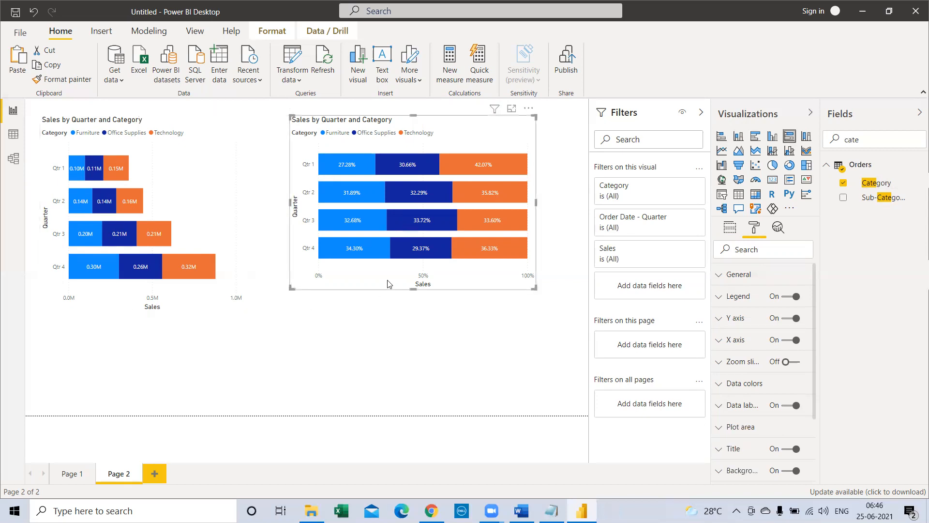
mouse_move(374, 253)
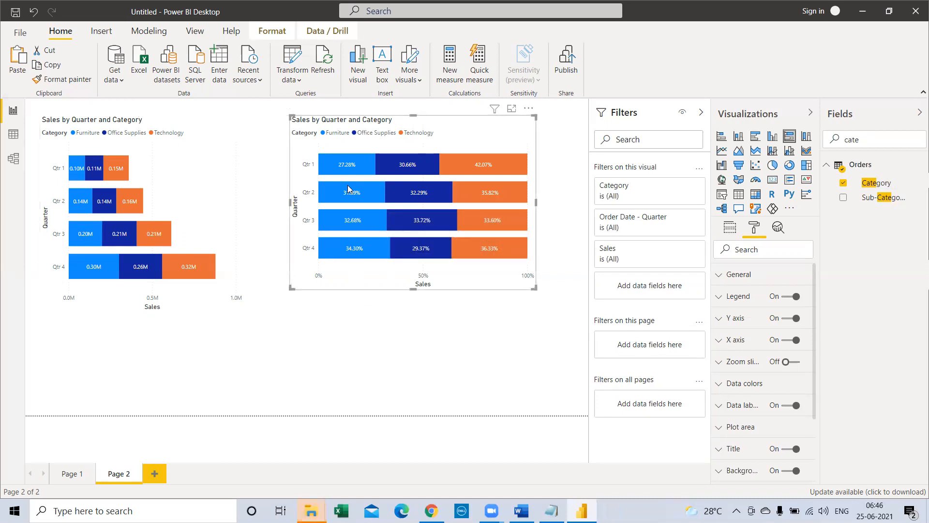
mouse_move(350, 192)
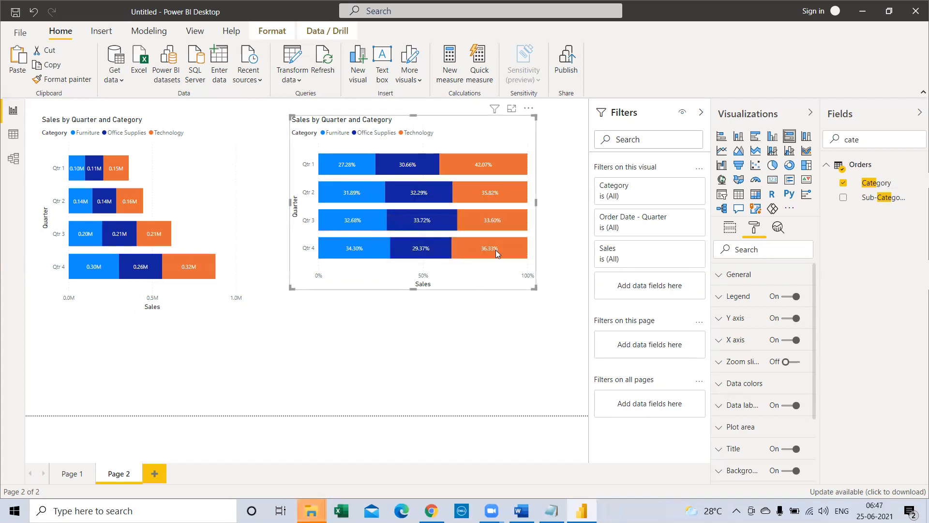
mouse_move(496, 249)
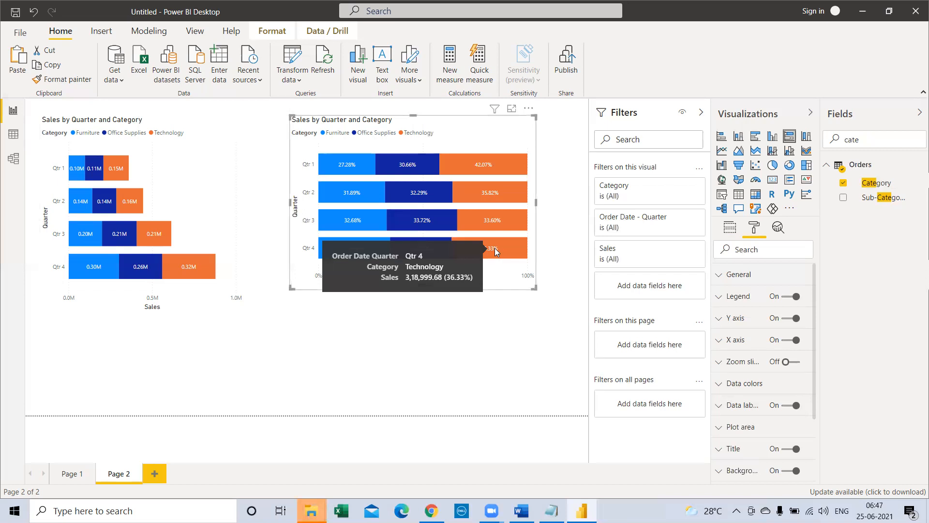
click(474, 368)
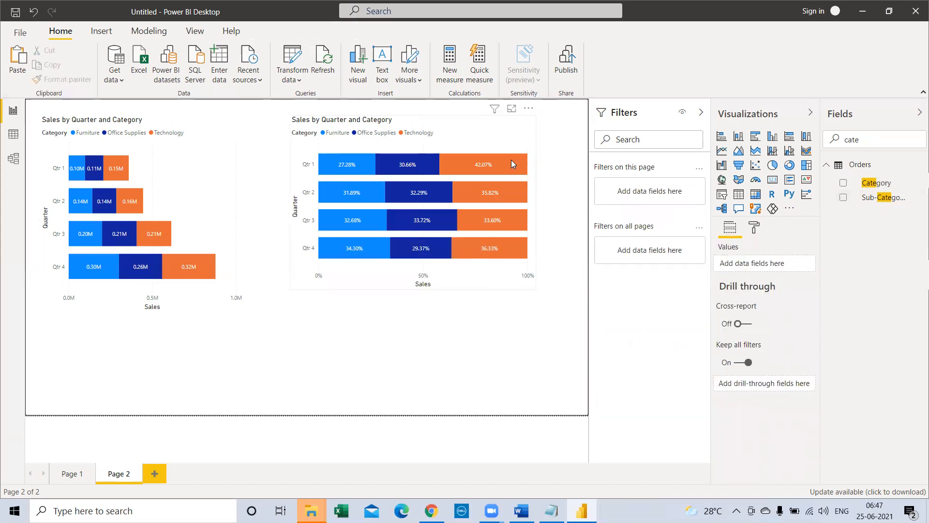
mouse_move(384, 165)
mouse_move(461, 255)
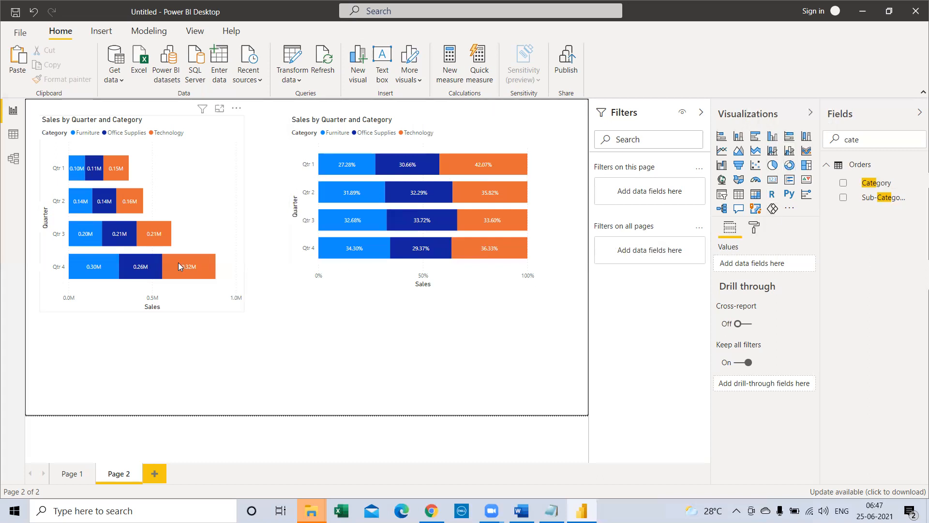
mouse_move(179, 267)
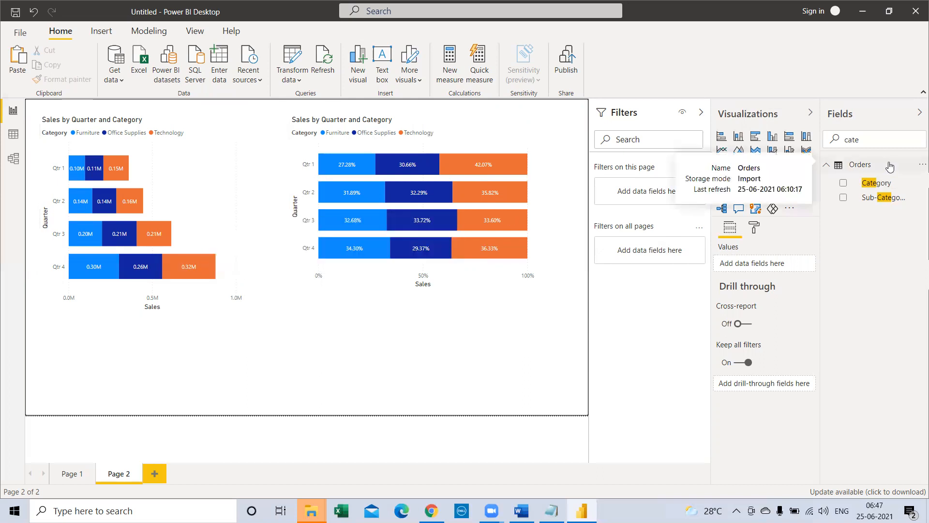
click(236, 221)
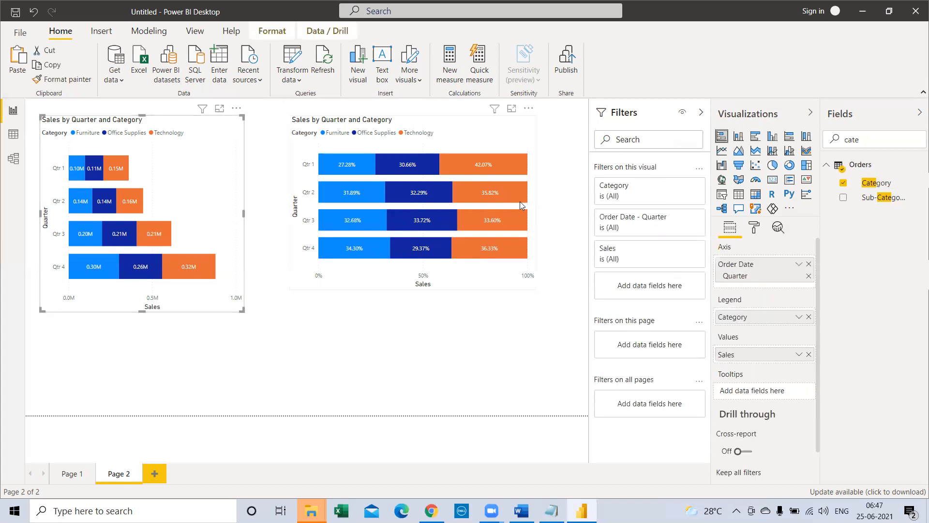
click(518, 141)
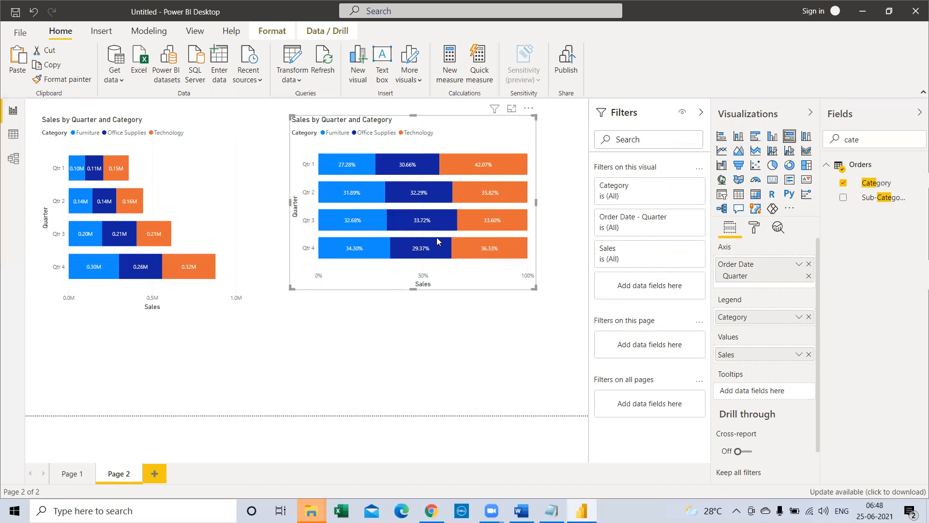
mouse_move(437, 241)
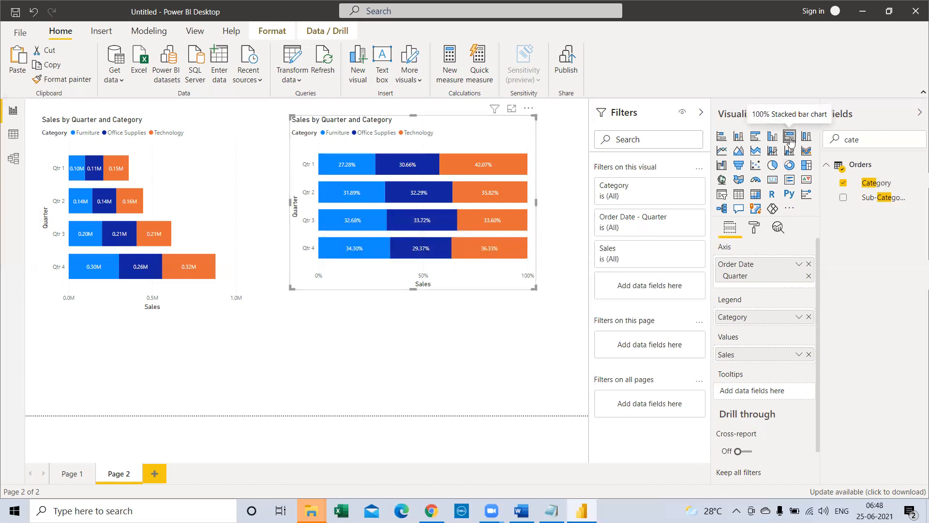
mouse_move(482, 165)
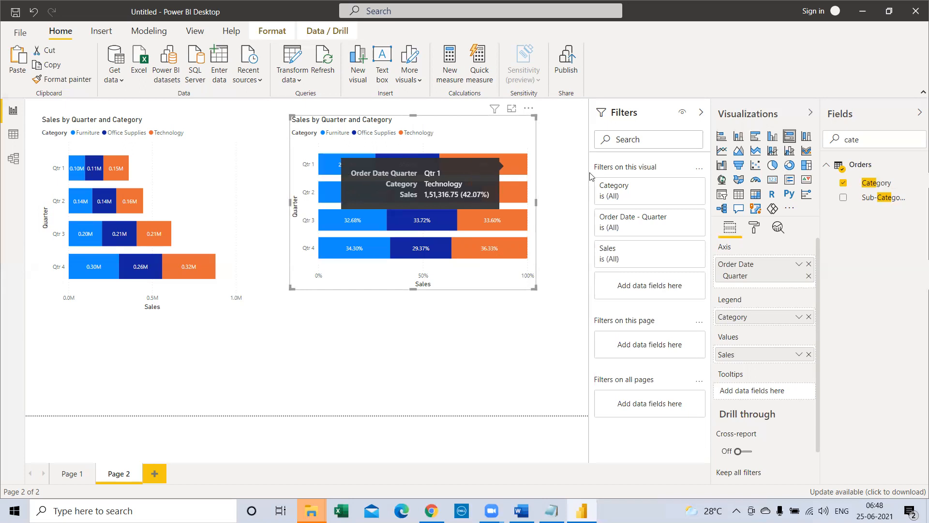
Step: Find the Profit field, add it to the tooltips of the 100% stacked bar chart, and deselect the chart
text(prof)
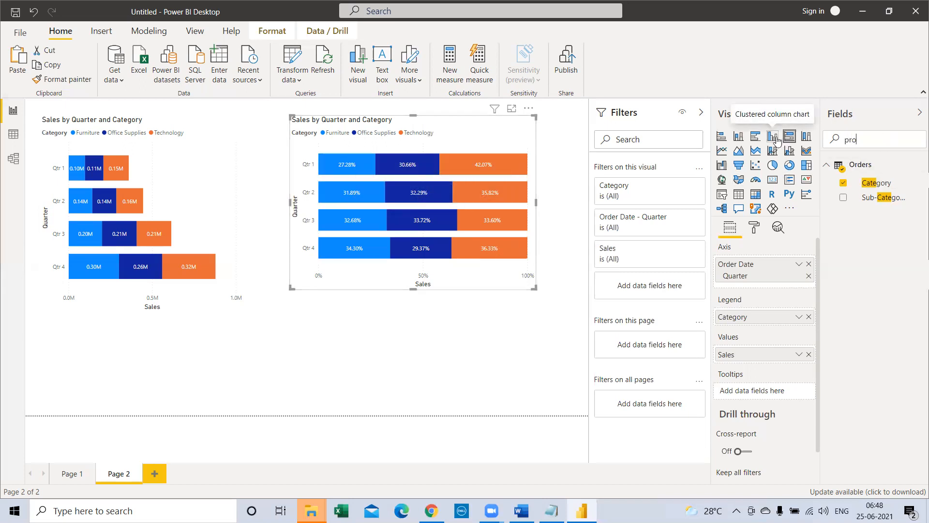
drag(869, 182, 767, 394)
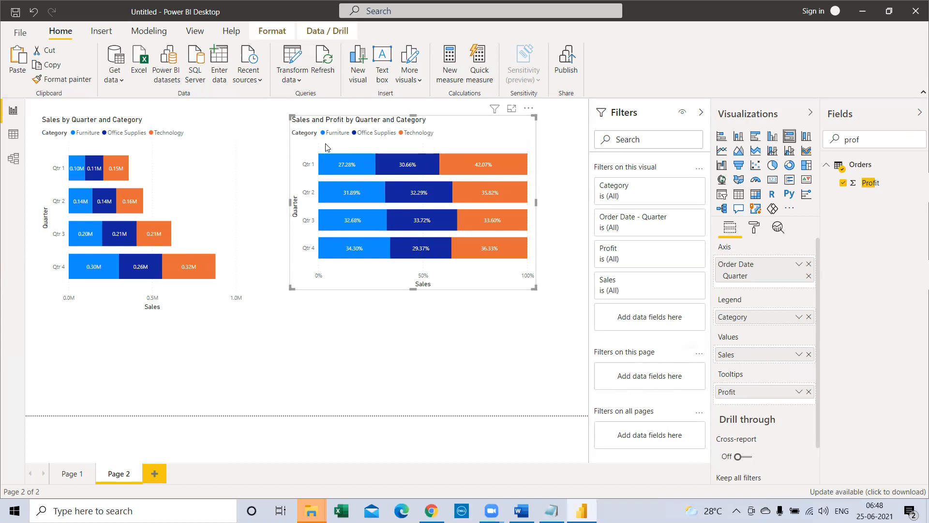
click(271, 151)
Step: Duplicate the Sales and Profit 100% stacked bar chart and place the copy below the original
click(463, 145)
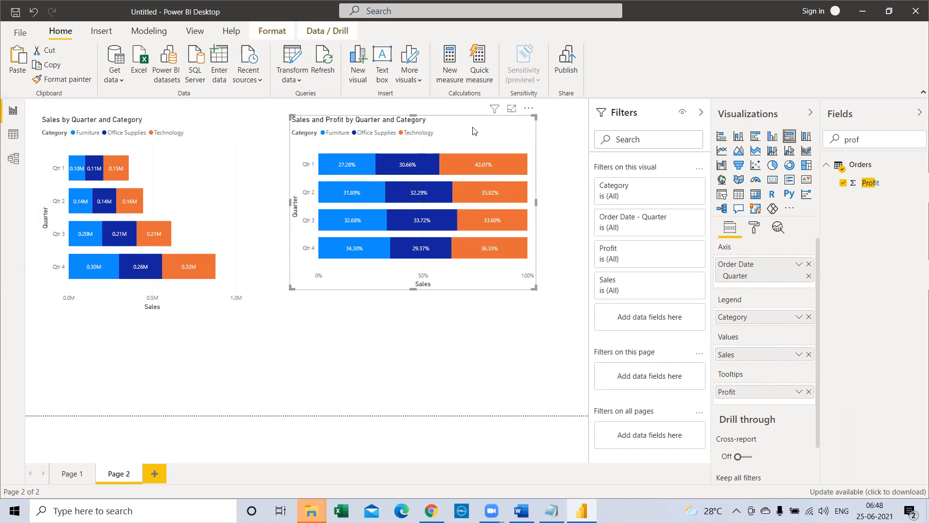
click(393, 337)
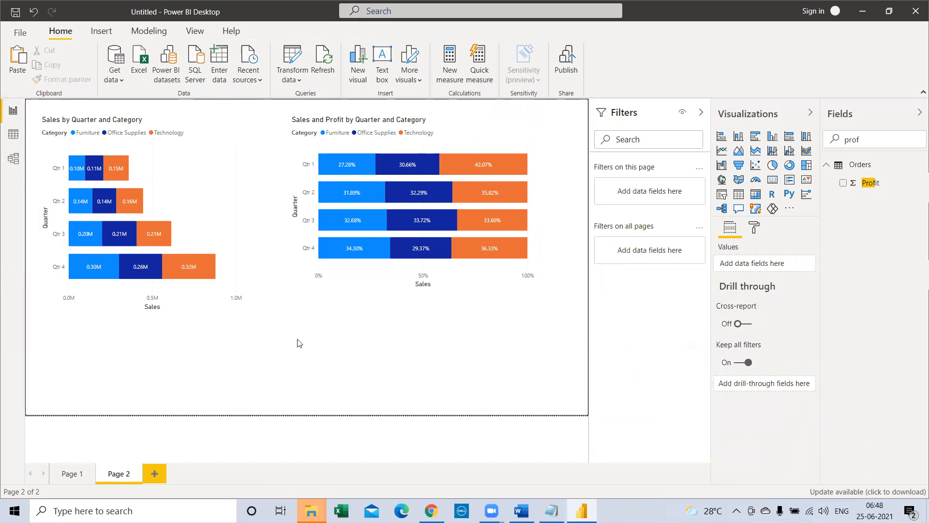
key(ctrl+v)
drag(422, 128, 407, 274)
drag(420, 143, 426, 127)
drag(353, 345, 189, 159)
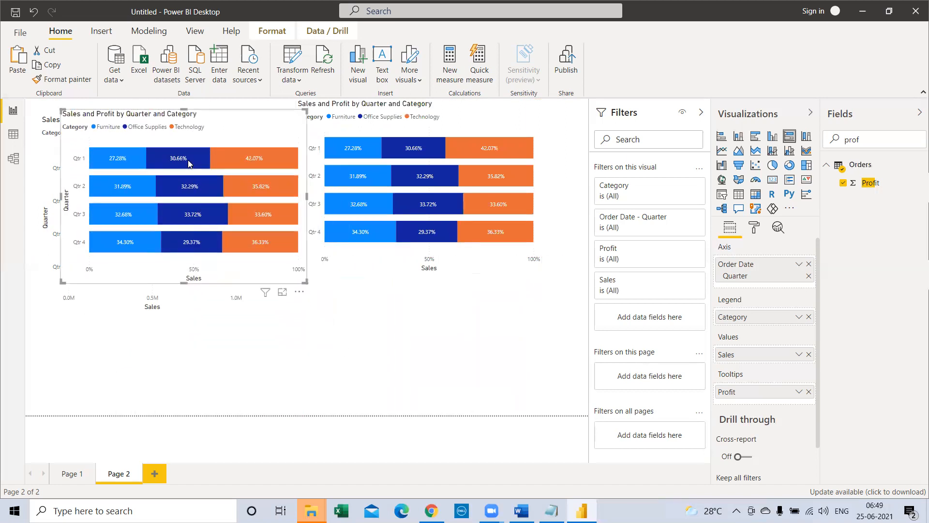
drag(167, 125, 384, 256)
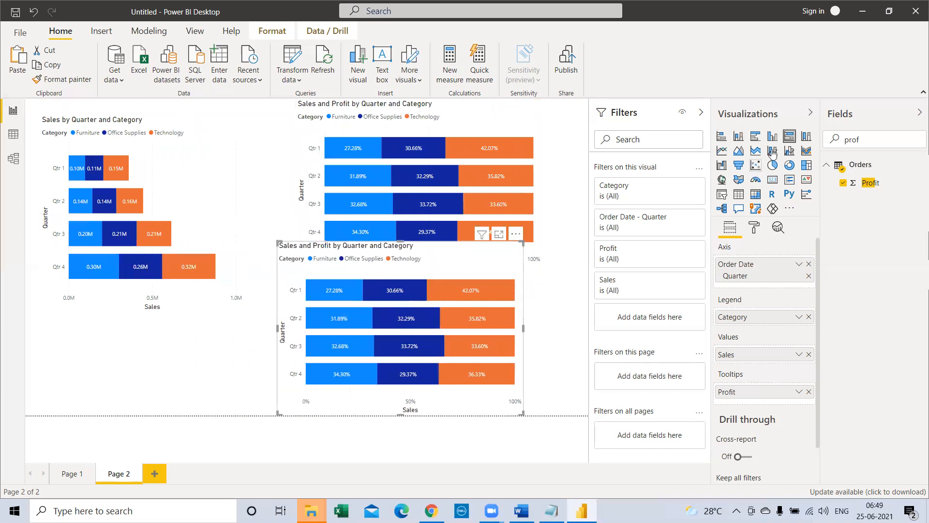
Step: Change the copy to a 100% stacked column chart, and shorten the bar chart above it so the two do not overlap
click(806, 136)
drag(442, 254, 492, 261)
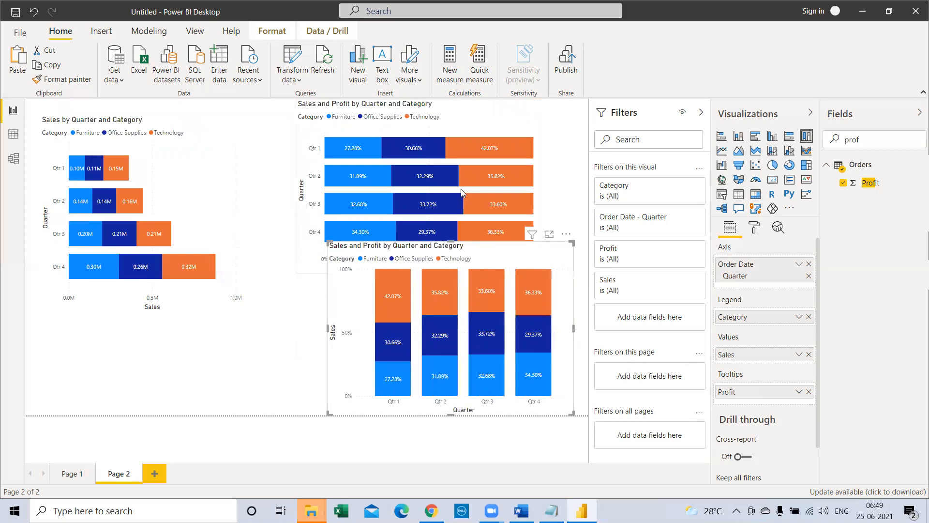
click(462, 192)
drag(422, 238, 422, 229)
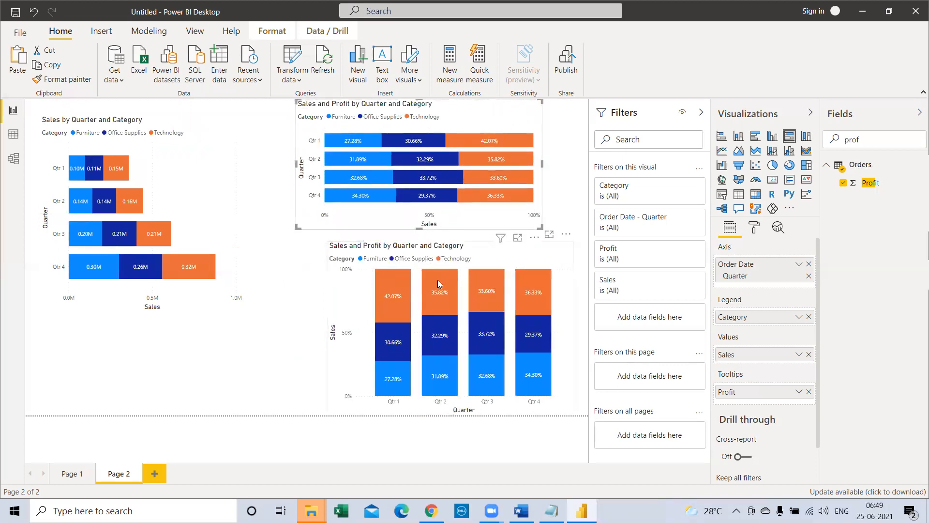
Step: Highlight the Office Supplies category across all charts from the 100% stacked column chart and clear the highlight
click(380, 287)
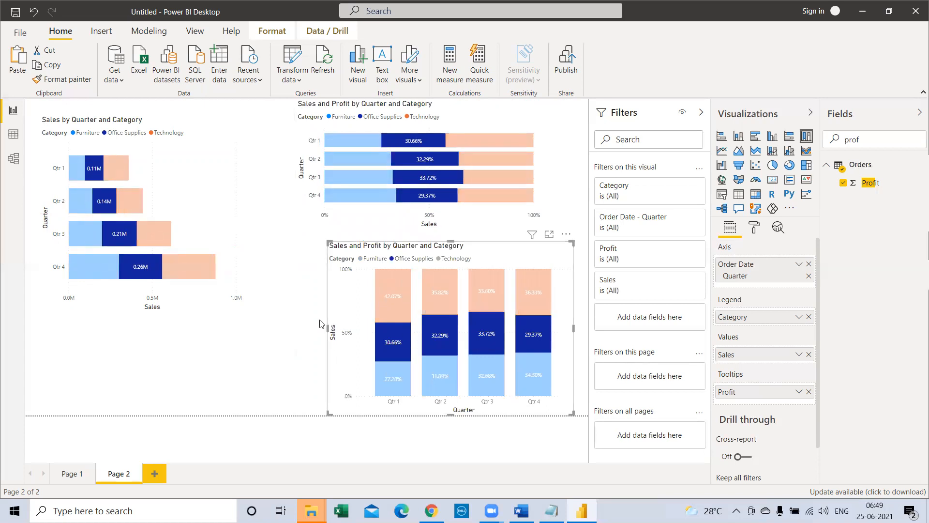
click(341, 306)
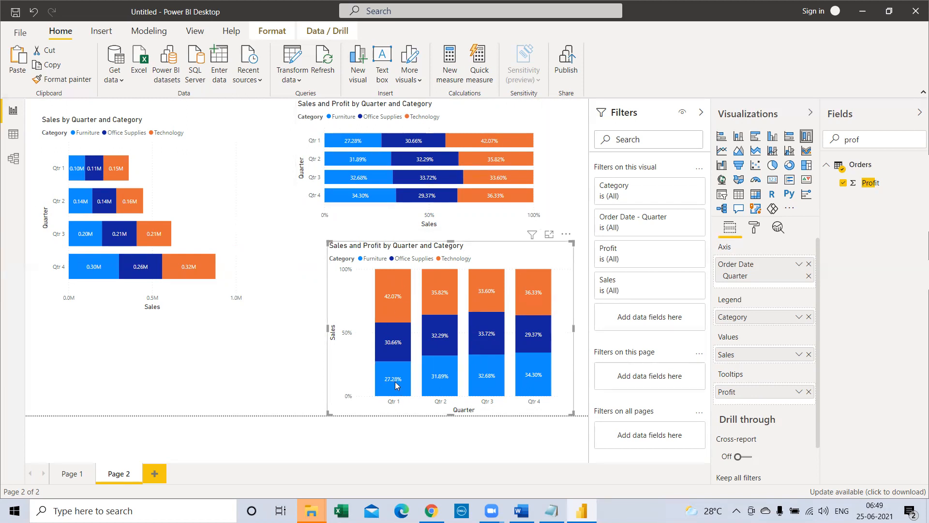
mouse_move(395, 383)
Step: Try the zoom slider on the 100% stacked column chart's value axis and turn it off again
click(756, 229)
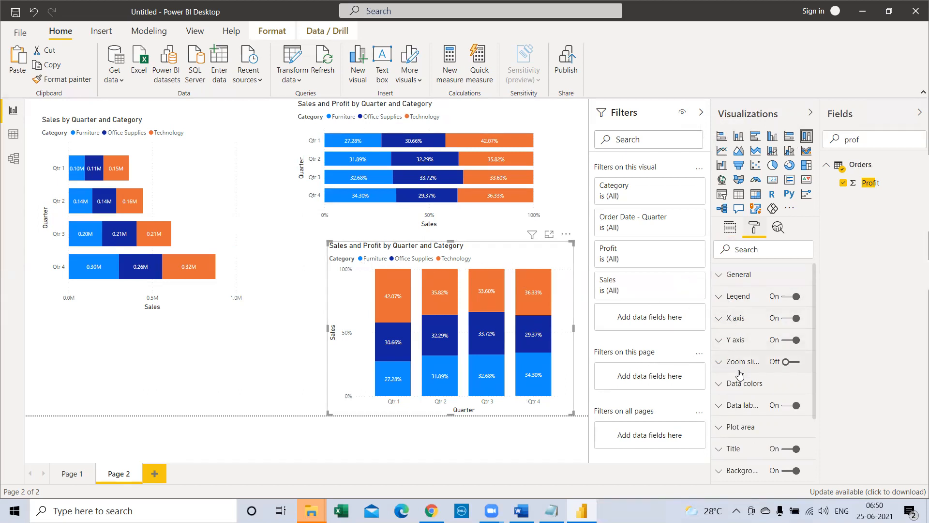
click(793, 363)
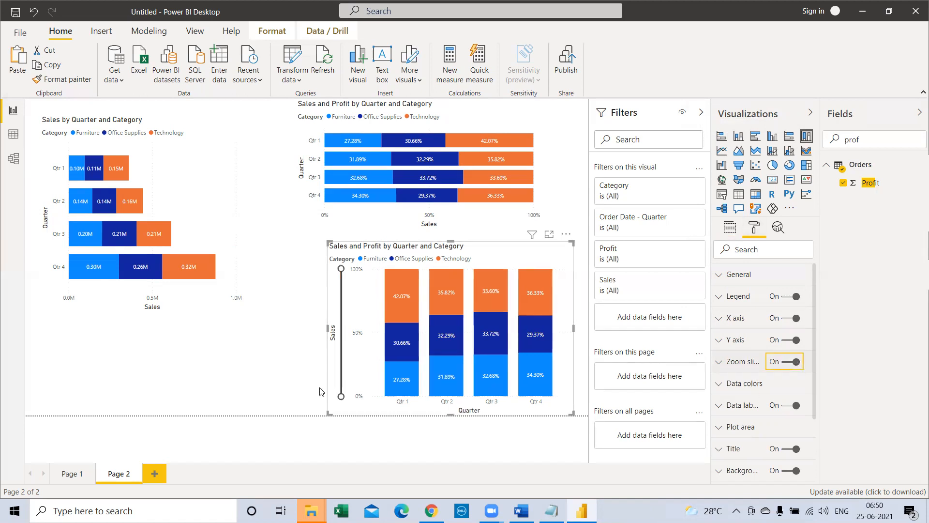
mouse_move(341, 396)
mouse_down()
mouse_move(343, 341)
mouse_move(343, 395)
mouse_up()
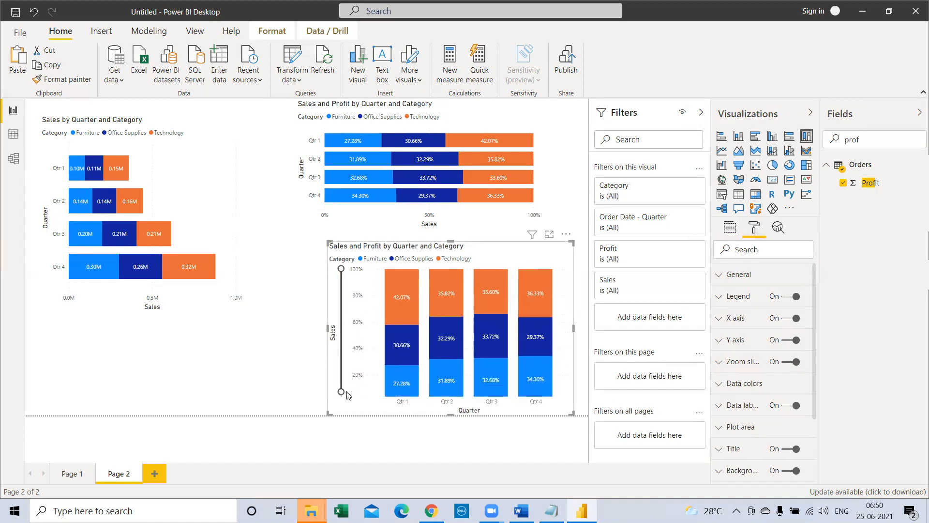
click(789, 362)
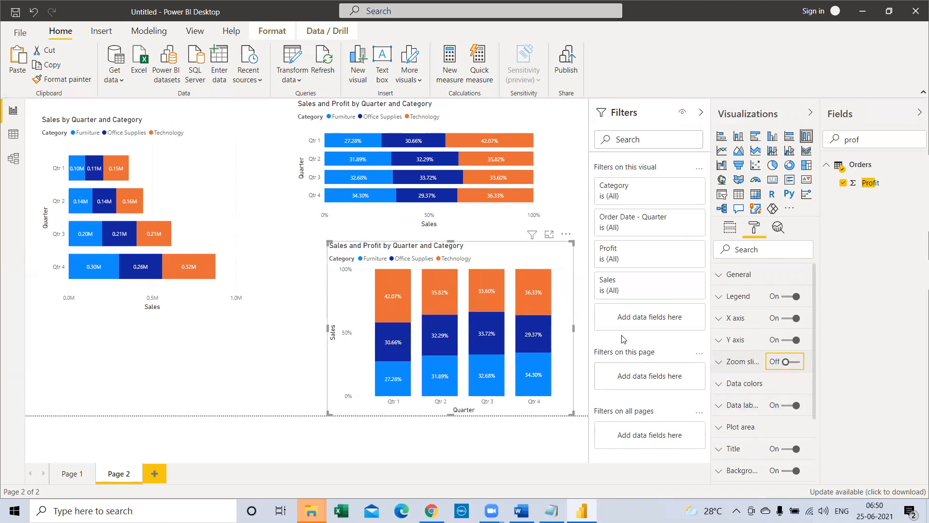
scroll(784, 404, down, 2)
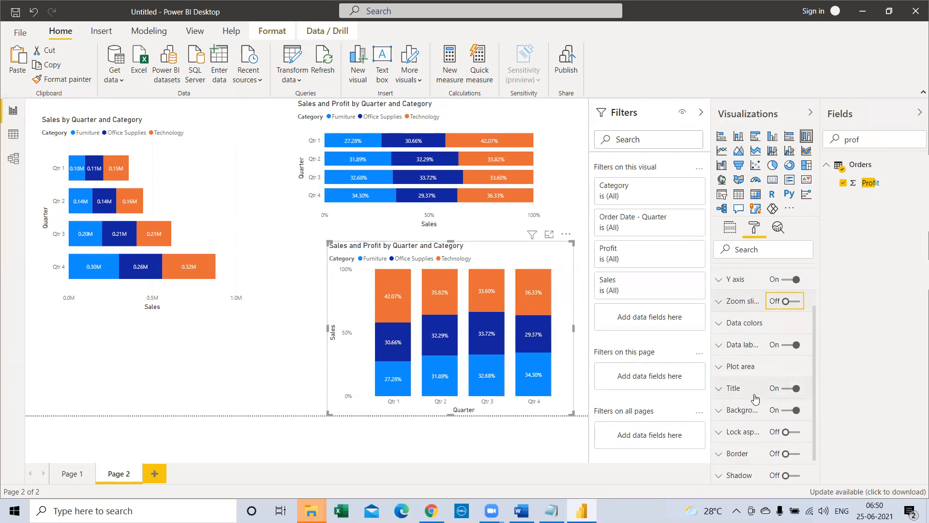
Step: Set the background of the 100% stacked column chart to a medium purple theme colour
scroll(755, 399, down, 1)
click(721, 373)
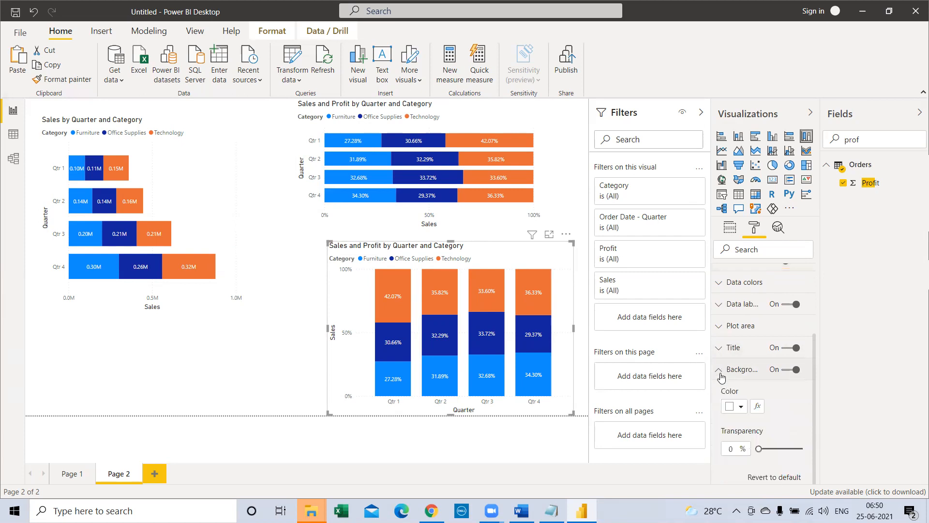
click(744, 408)
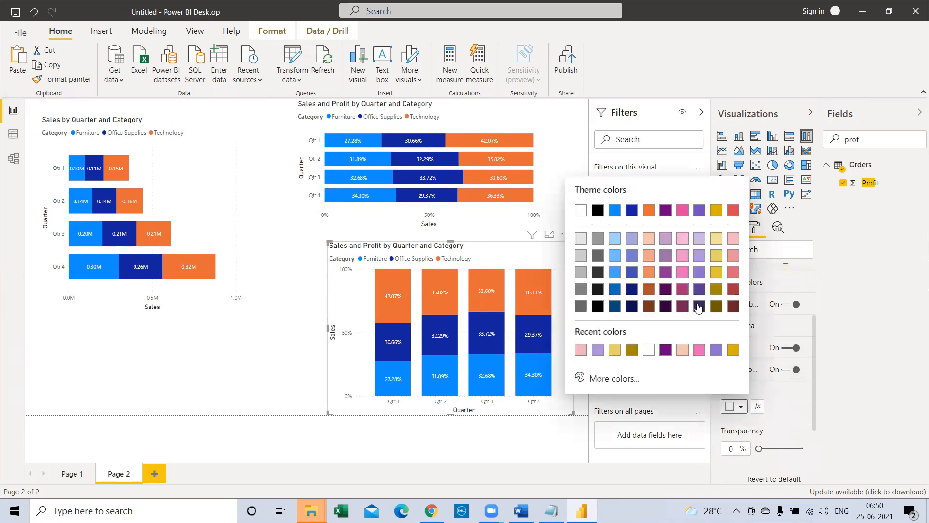
click(699, 272)
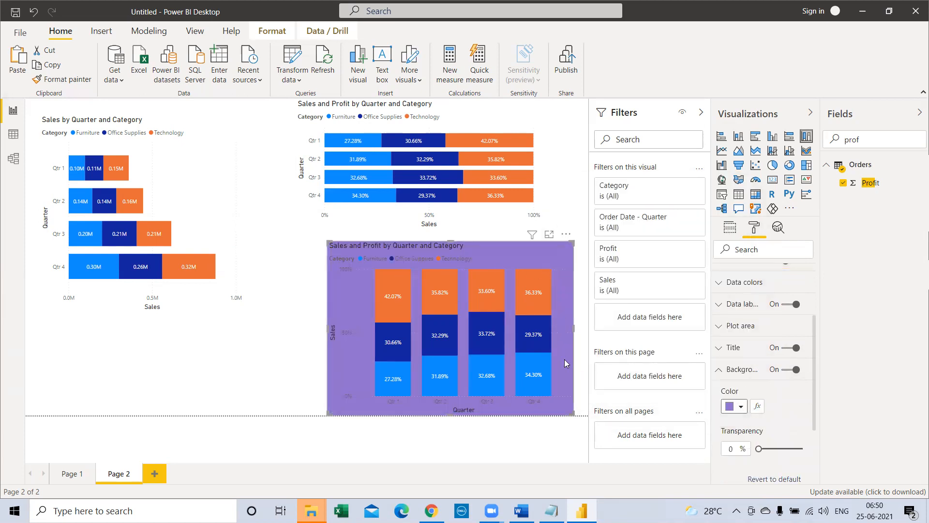
scroll(731, 425, down, 3)
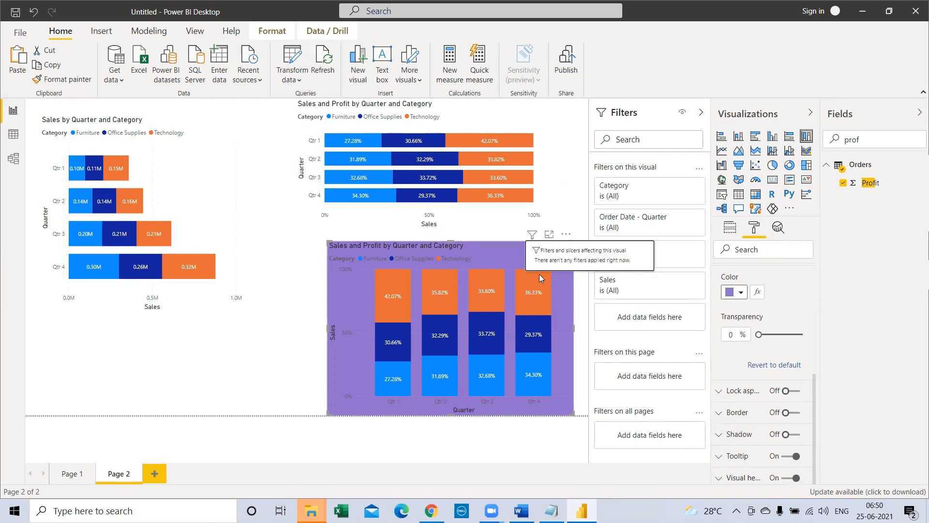
mouse_move(534, 278)
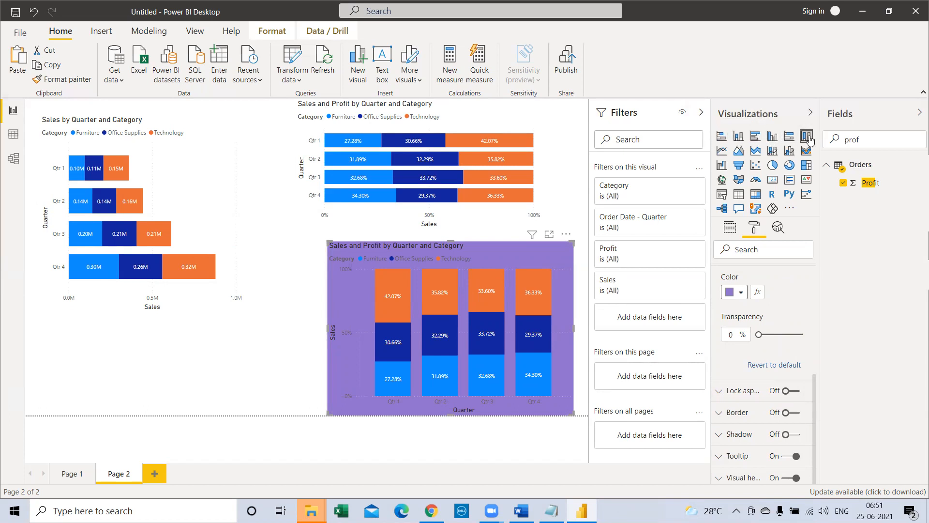
Step: Switch to Notepad and review the chart topics listed under Visualizing Categorical Data, then return to the Power BI report
click(552, 510)
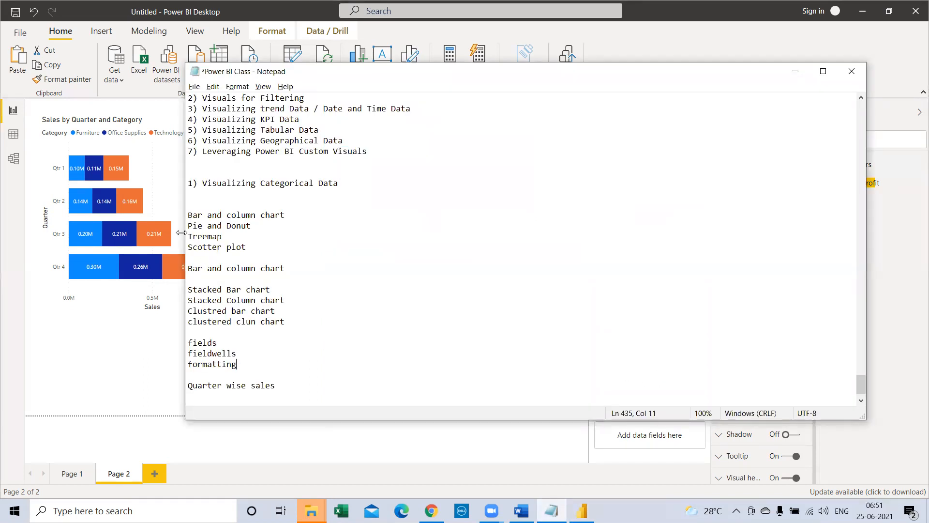
drag(336, 183, 184, 183)
drag(246, 248, 185, 216)
drag(285, 215, 183, 212)
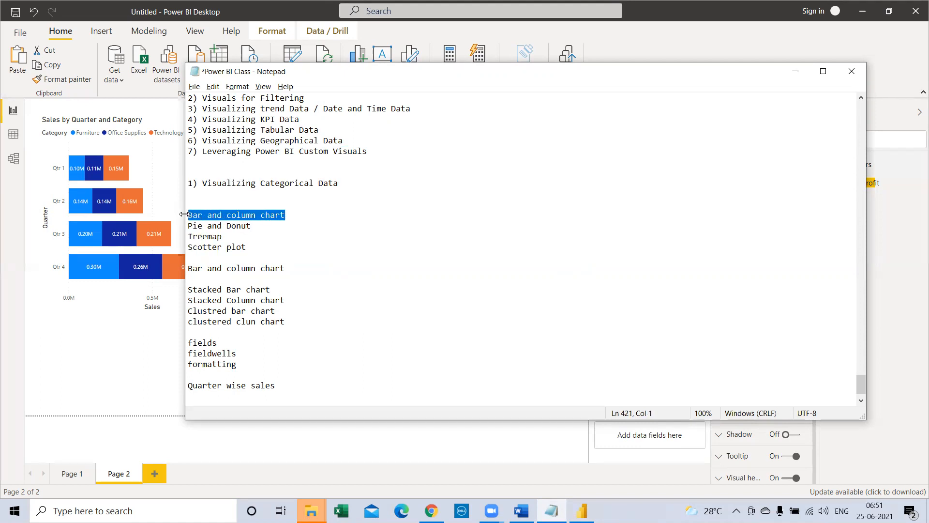
drag(301, 210, 215, 206)
drag(286, 214, 189, 215)
drag(290, 219, 183, 218)
click(138, 377)
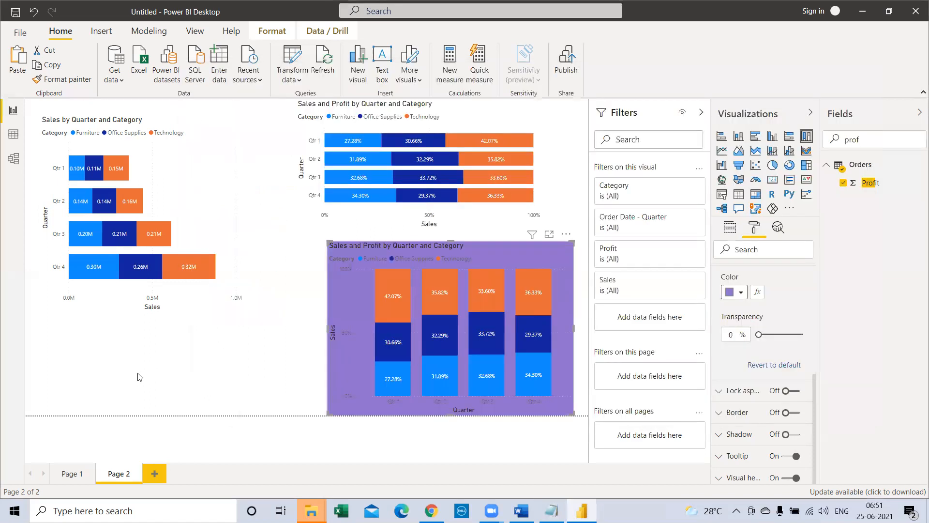
click(140, 377)
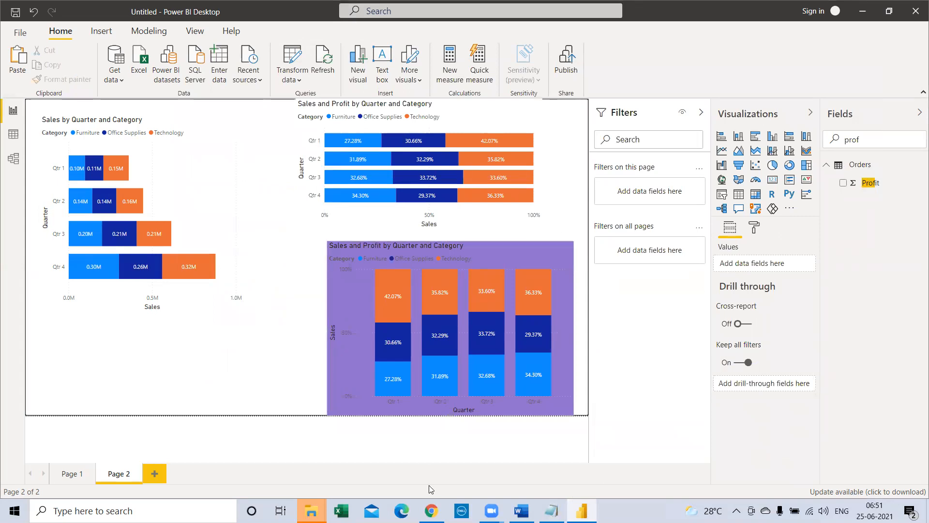
click(551, 511)
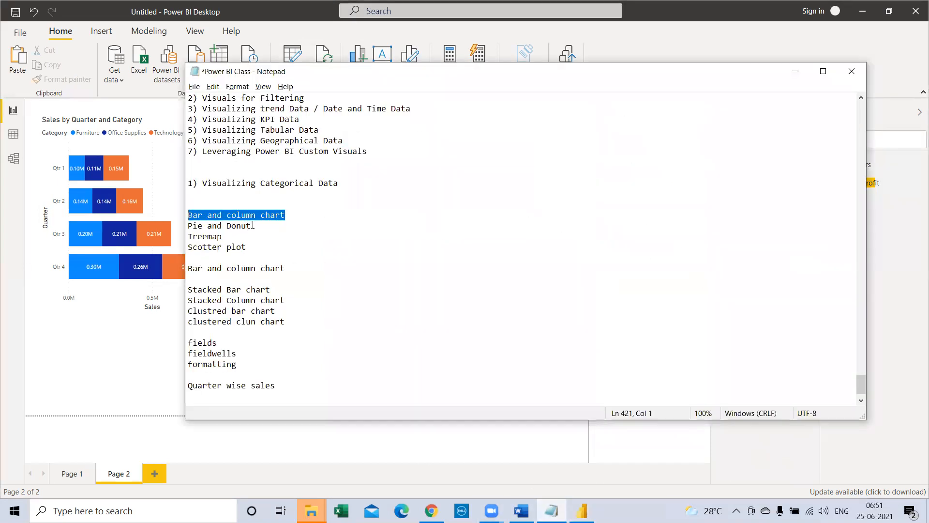
drag(252, 225, 169, 226)
drag(293, 215, 189, 215)
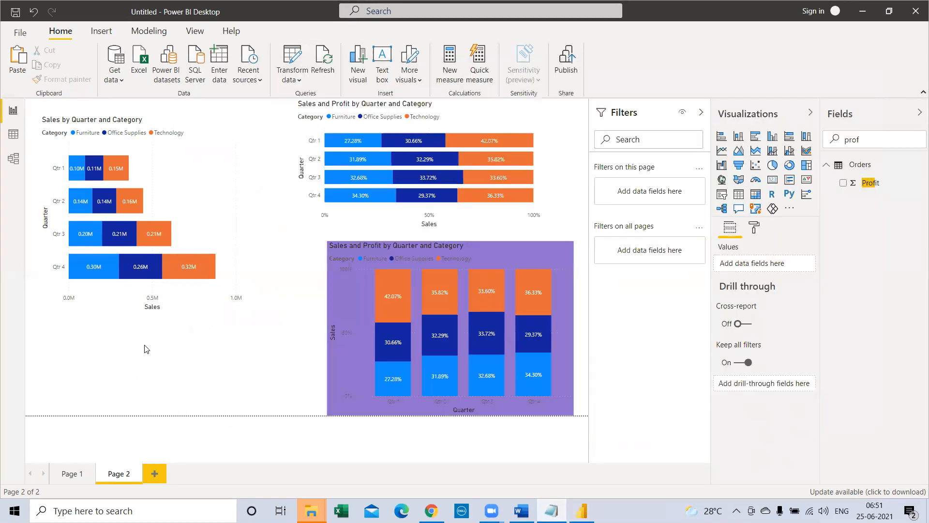
click(149, 326)
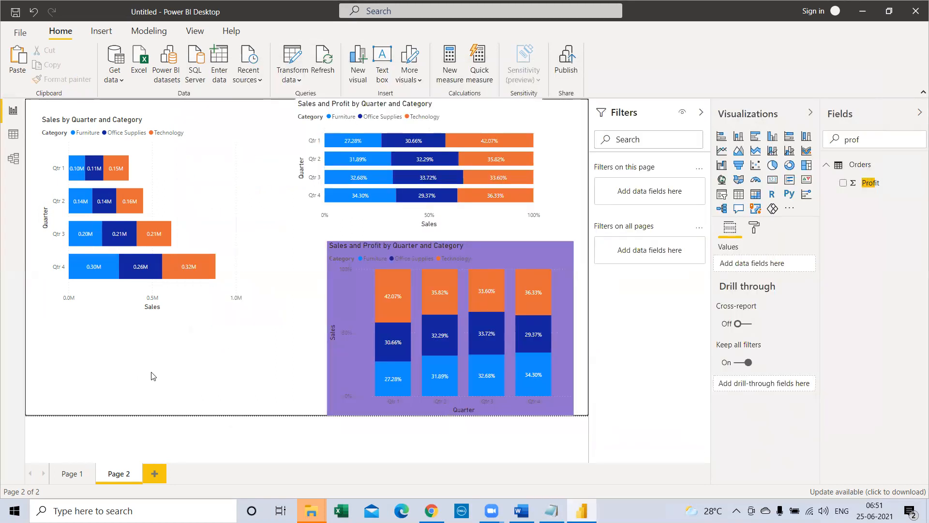
Step: Add a new report page and place an enlarged empty stacked column chart in its upper-left area
click(155, 473)
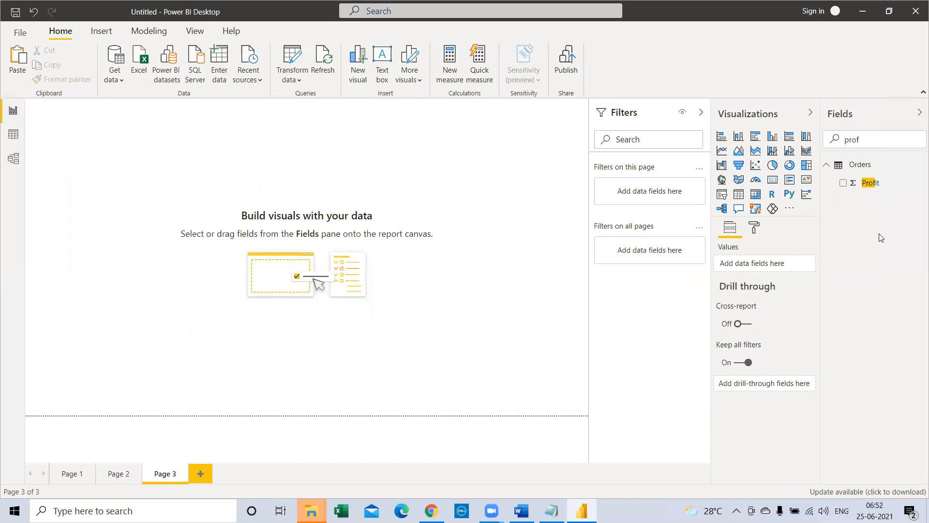
drag(865, 139, 789, 139)
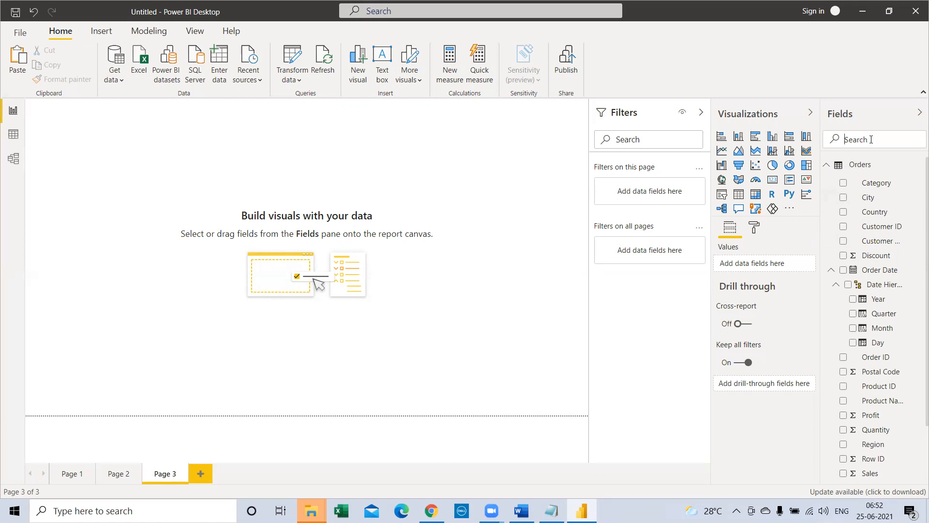
click(739, 137)
drag(152, 220, 299, 287)
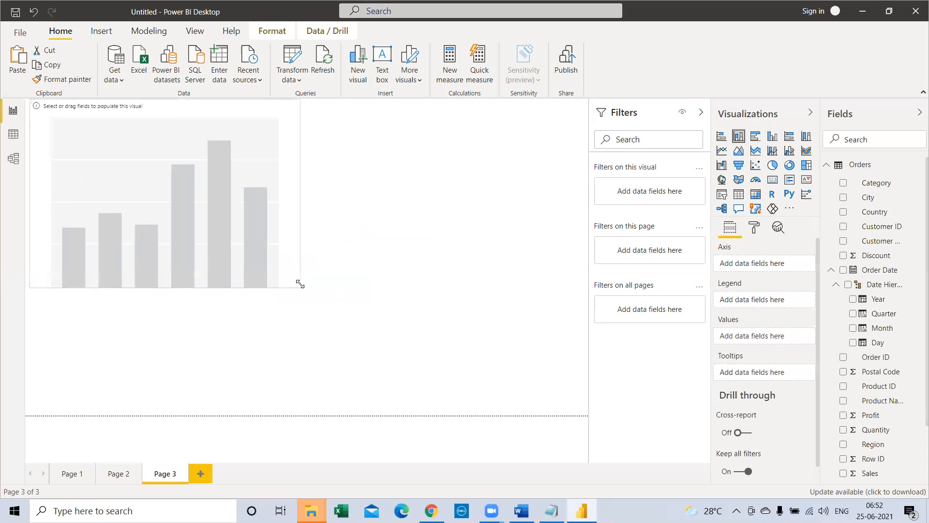
Step: Assign Sub-Category to the column chart's axis and Sales to its values
click(884, 139)
text(sub)
drag(862, 187, 172, 214)
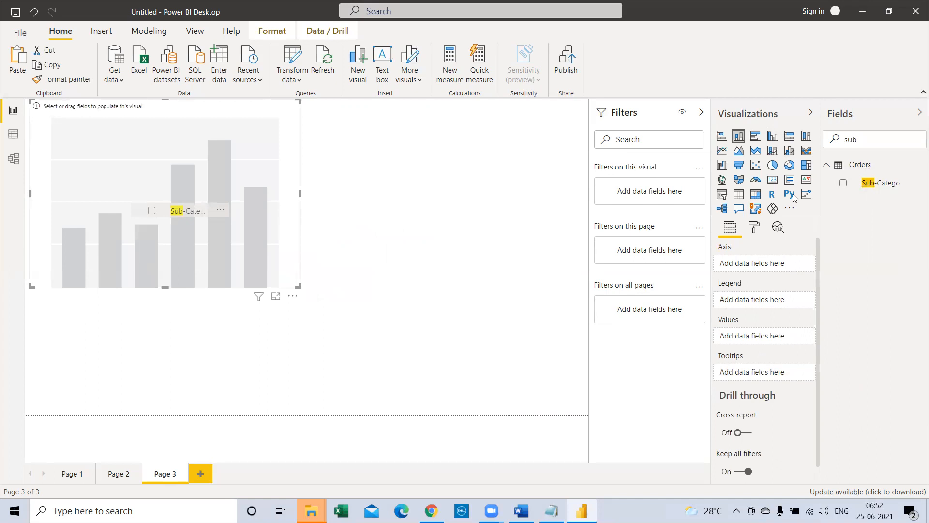
double_click(851, 139)
text(sales)
drag(867, 185, 778, 338)
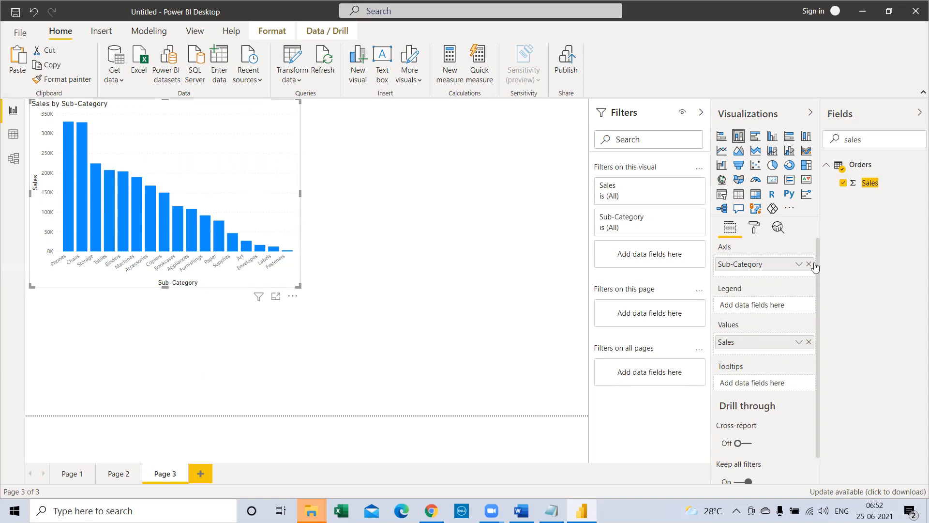
Step: Turn on data labels for the Sales by Sub-Category column chart
click(755, 228)
click(793, 383)
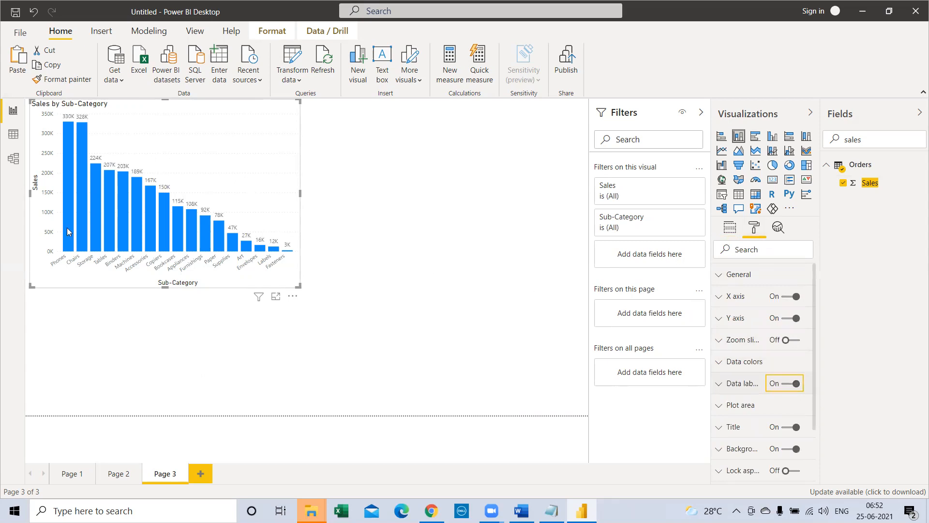
click(424, 208)
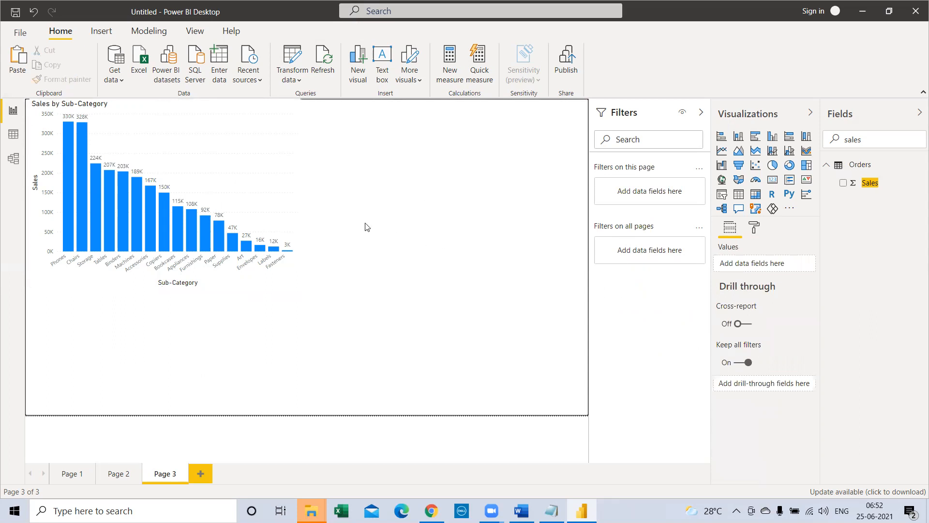
Step: Insert an empty pie chart and place it to the right of the Sales by Sub-Category column chart
click(772, 165)
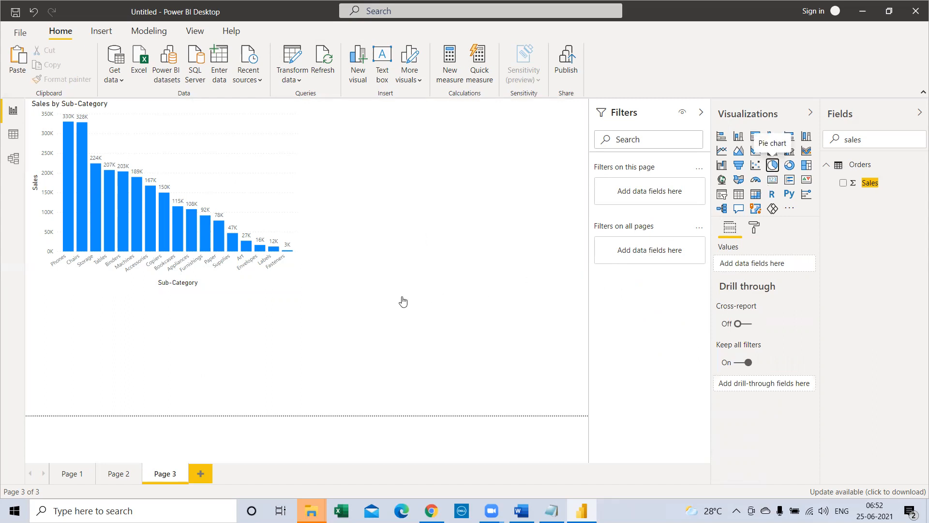
drag(267, 305, 565, 125)
drag(451, 240, 450, 266)
Step: Assign Sub-Category to the pie chart's legend and Sales to its values, and make the chart slightly taller
click(824, 138)
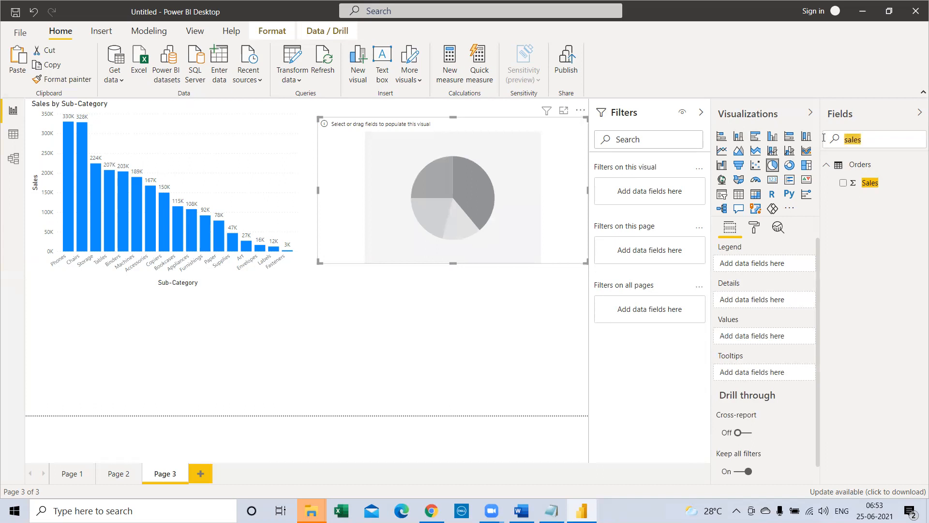
key(BackSpace)
text(sub)
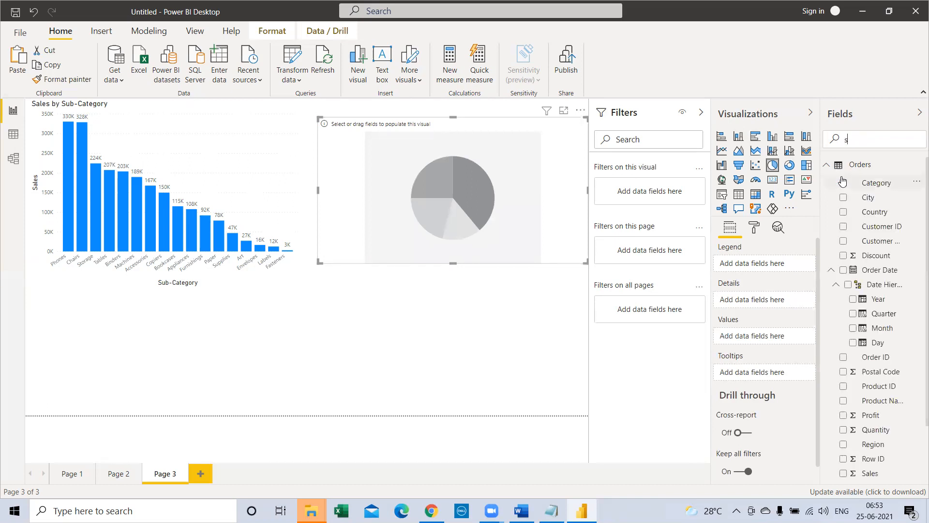
drag(862, 184, 467, 188)
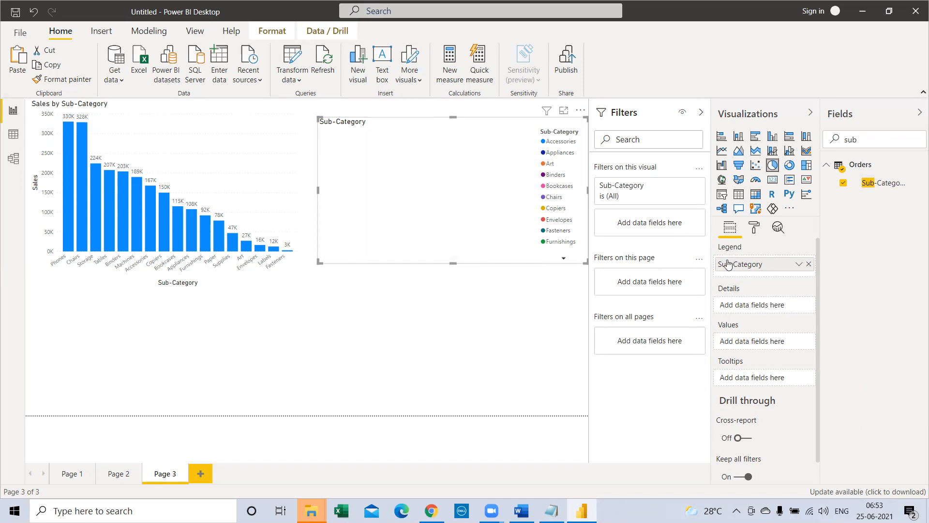
double_click(890, 139)
text(sales)
drag(847, 187, 438, 229)
mouse_move(453, 263)
mouse_down()
mouse_move(450, 284)
mouse_move(450, 272)
mouse_up()
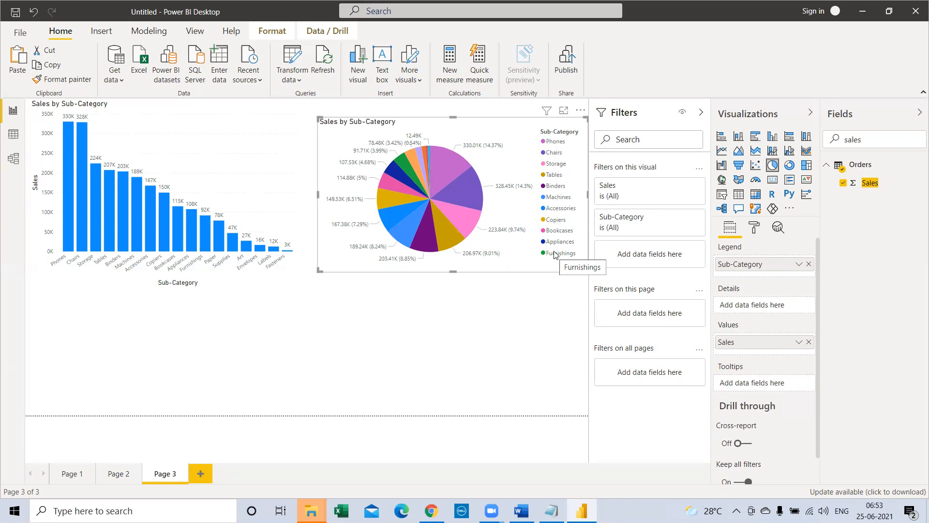
mouse_move(440, 189)
mouse_move(427, 147)
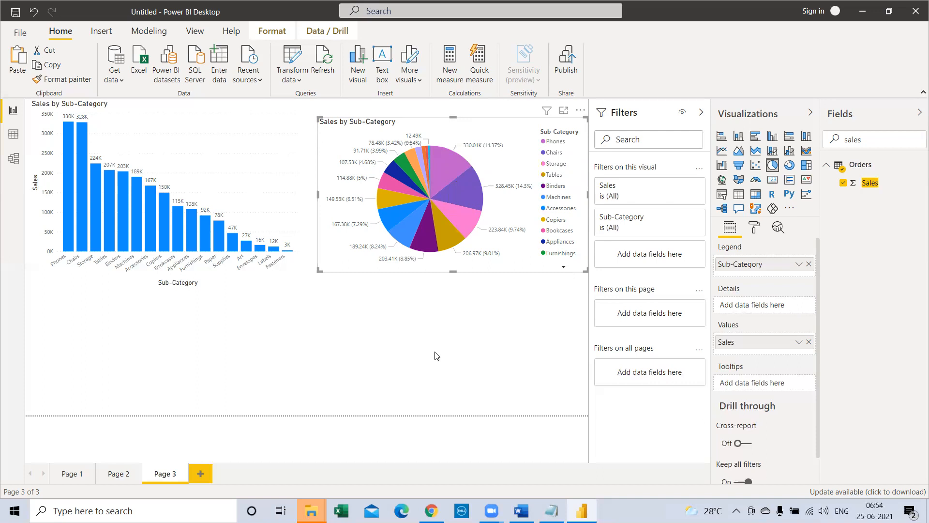
Step: Add a second pie chart below the column chart with Region as legend and Sales as values
click(384, 363)
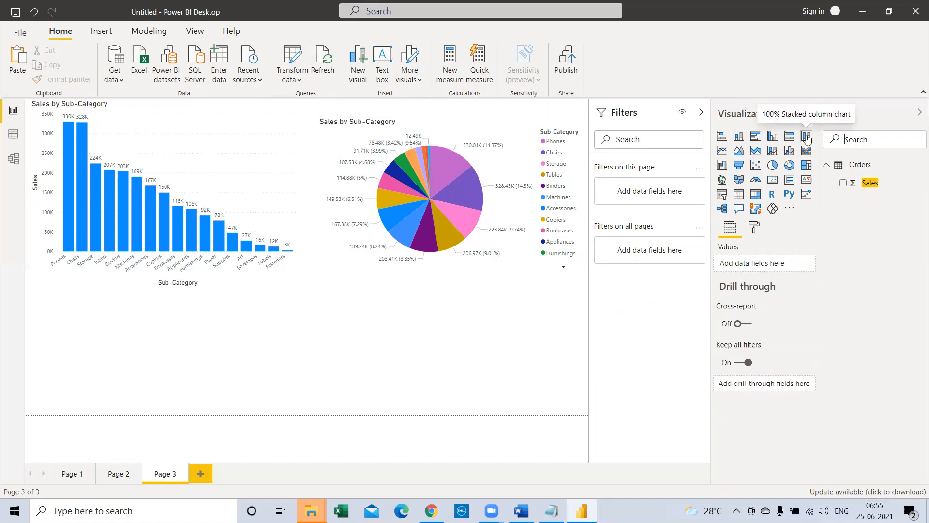
key(BackSpace)
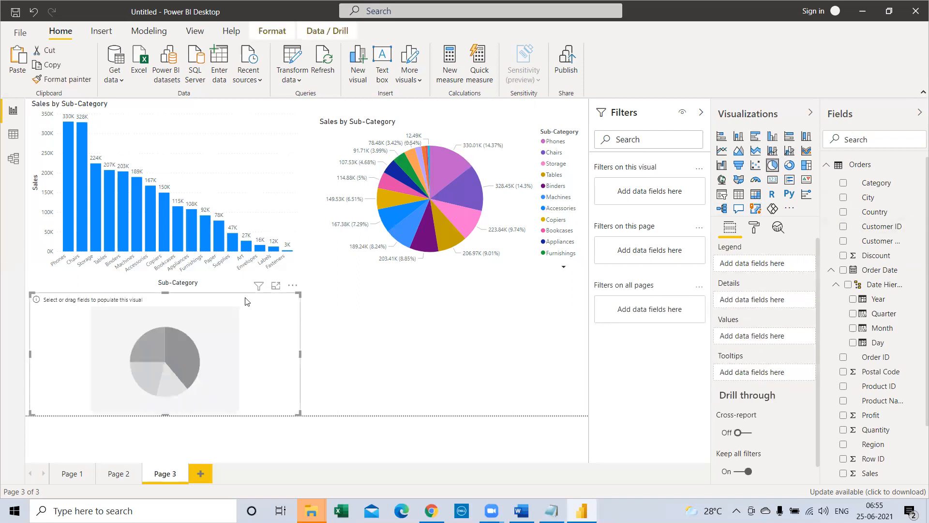
click(877, 142)
text(reg)
drag(873, 183, 195, 329)
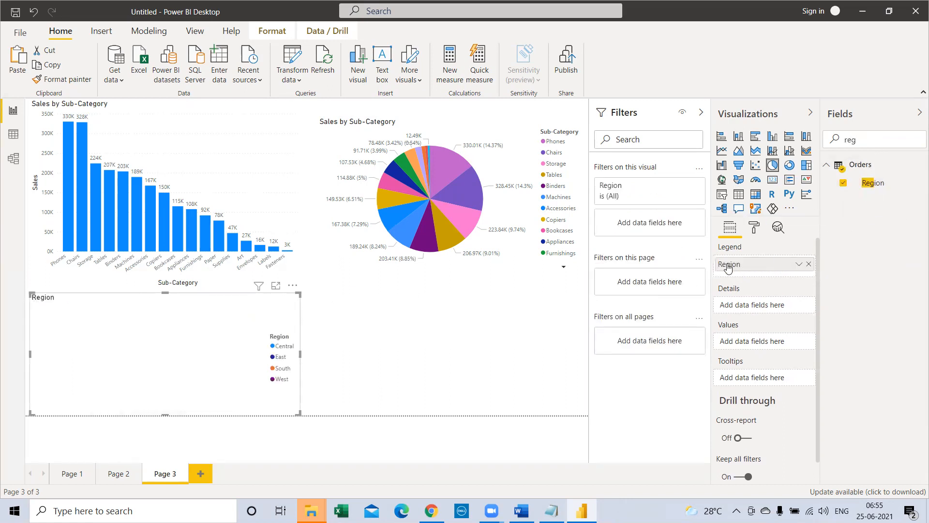
text(sales)
drag(865, 190, 131, 358)
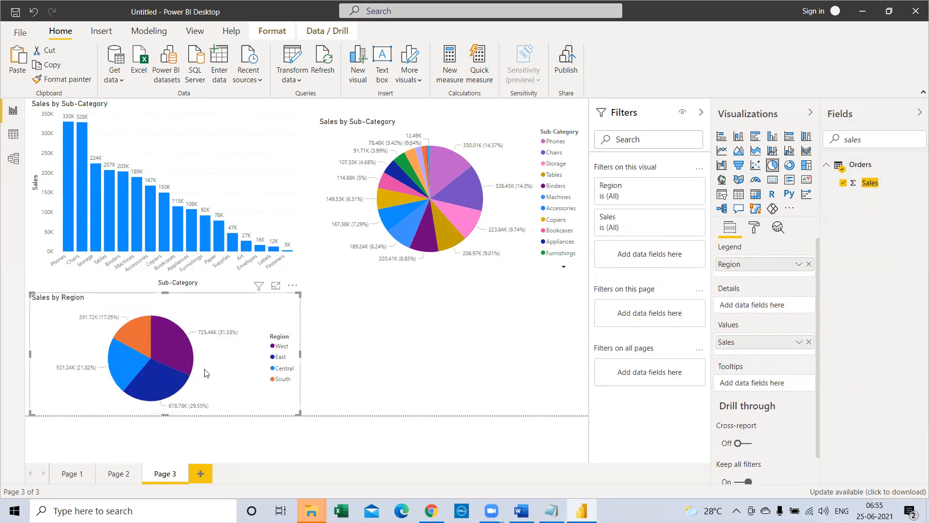
Step: Move the Sales by Region pie chart below the Sub-Category pie chart and narrow it from its left edge
drag(252, 307, 485, 312)
click(501, 305)
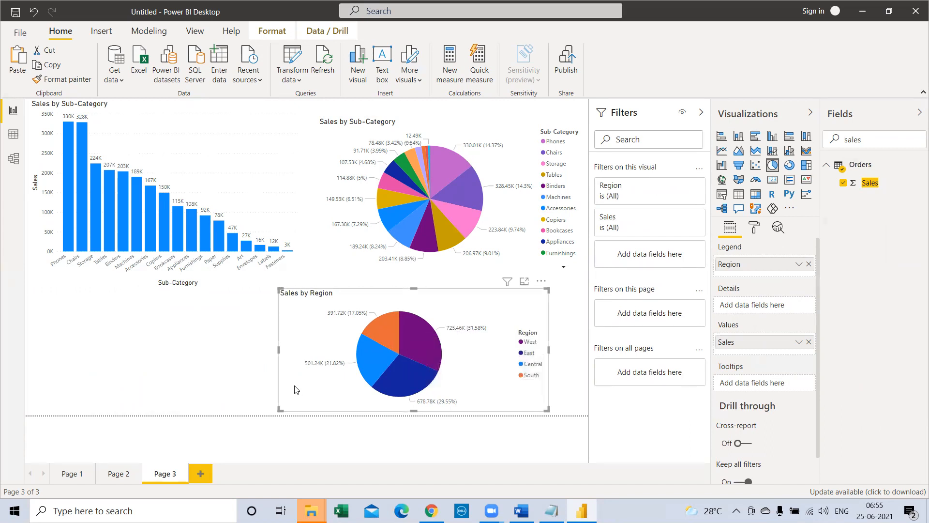
drag(278, 350, 334, 349)
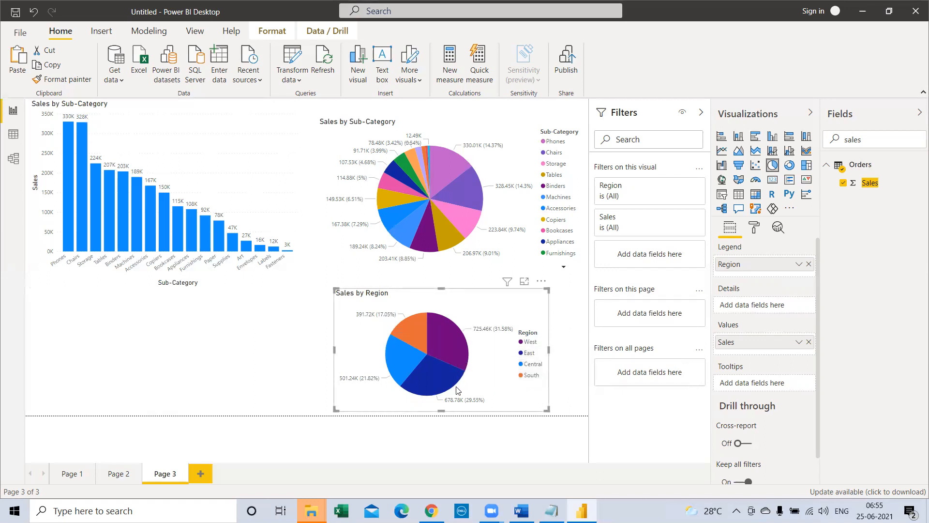
Step: Add a stacked column chart below the Sales by Sub-Category column chart and assign Sales to its values
mouse_move(461, 369)
click(120, 129)
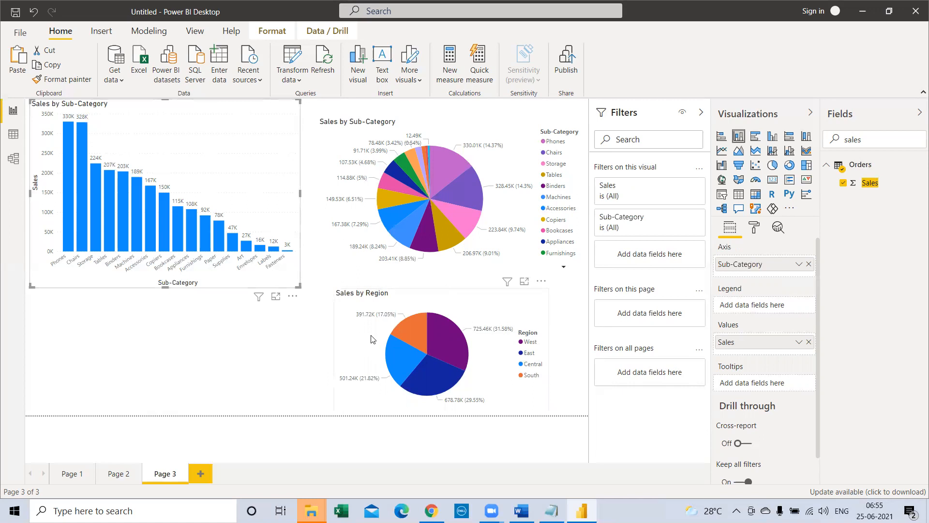
click(354, 348)
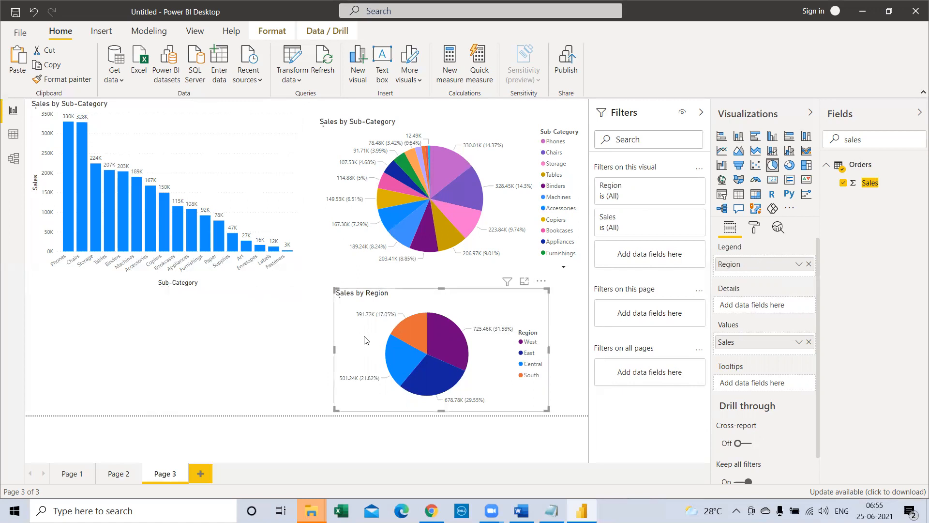
click(247, 341)
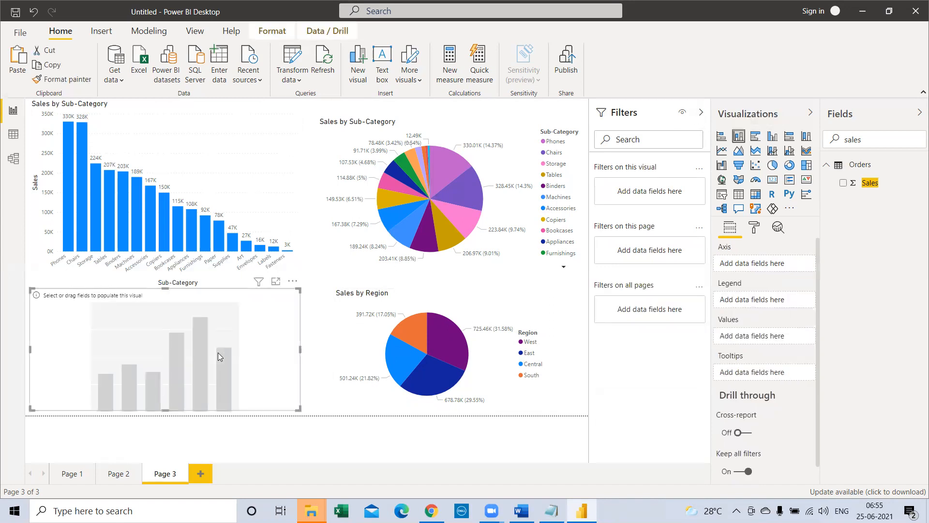
drag(866, 186, 130, 383)
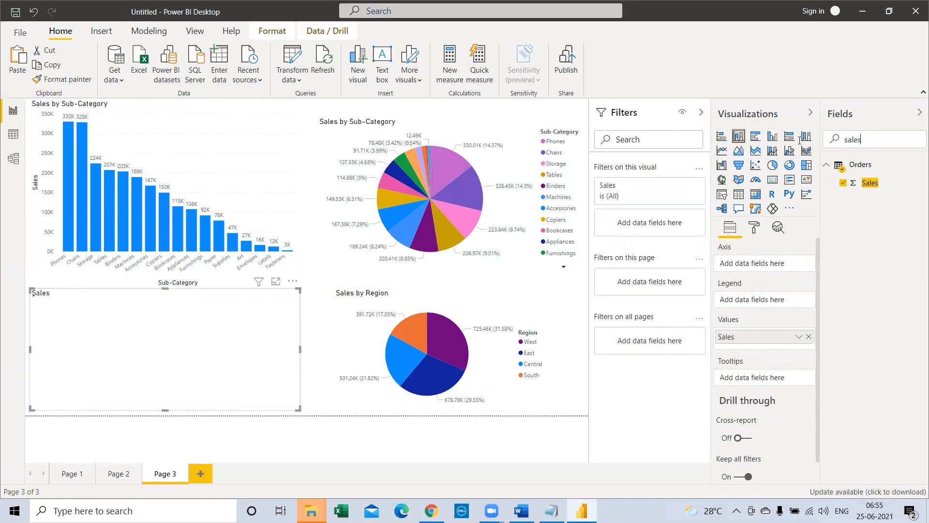
Step: Find the Category field and assign it to the axis of the new column chart
drag(872, 140, 778, 142)
text(cate)
drag(866, 183, 157, 355)
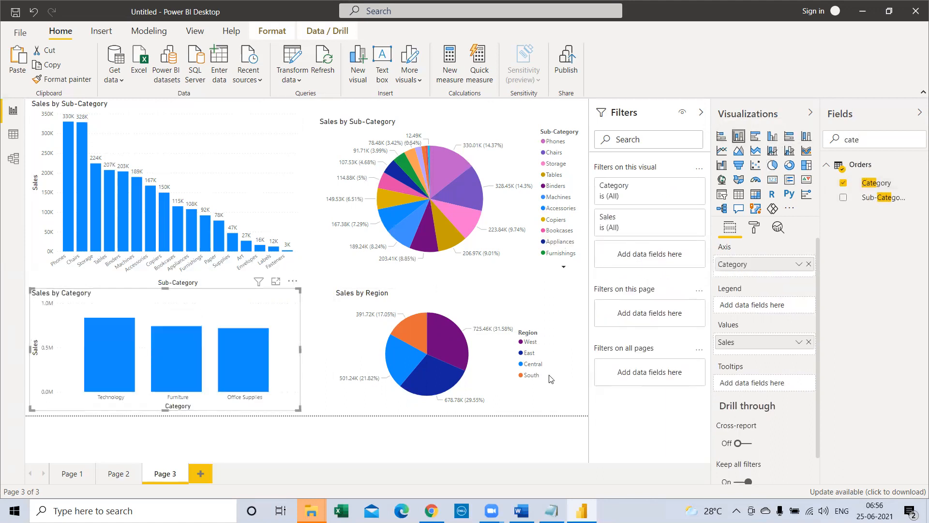
Step: Find the Region field and use it as the new column chart's axis in place of Category
drag(862, 143, 800, 141)
text(reg)
drag(869, 183, 198, 342)
drag(771, 309, 806, 272)
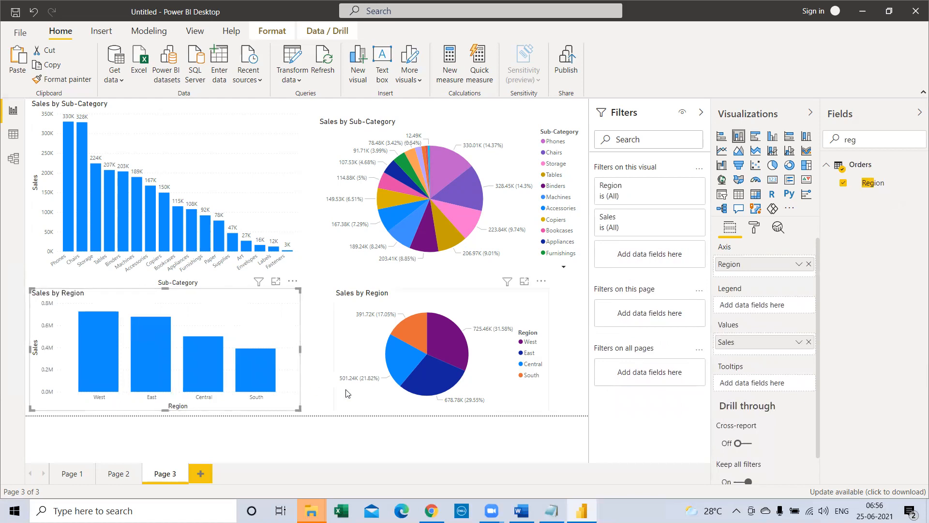
Step: Turn on data labels for the Sales by Region column chart and inspect the columns' tooltips
click(754, 228)
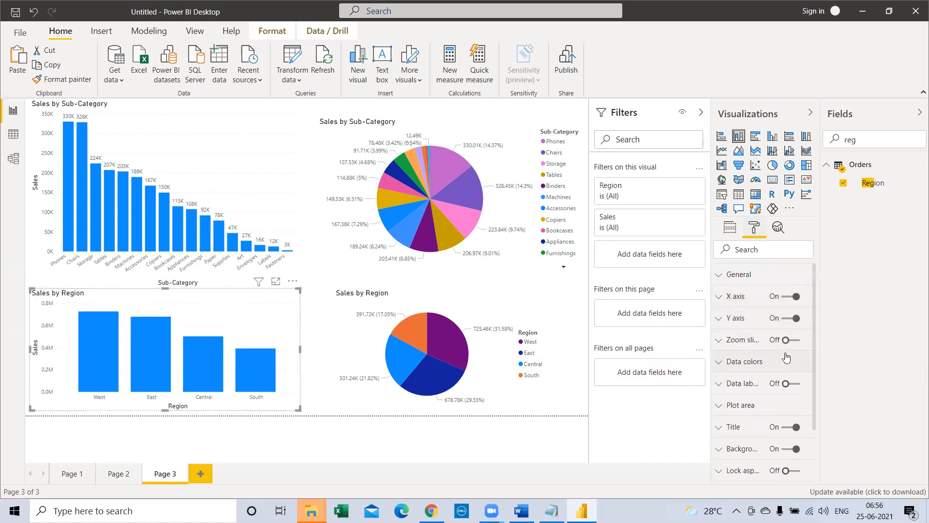
click(789, 383)
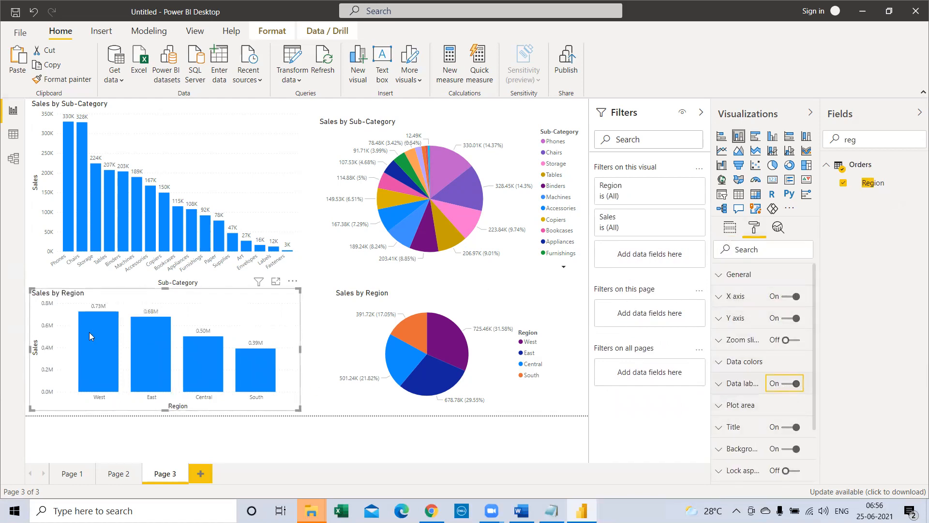
mouse_move(127, 386)
mouse_move(109, 371)
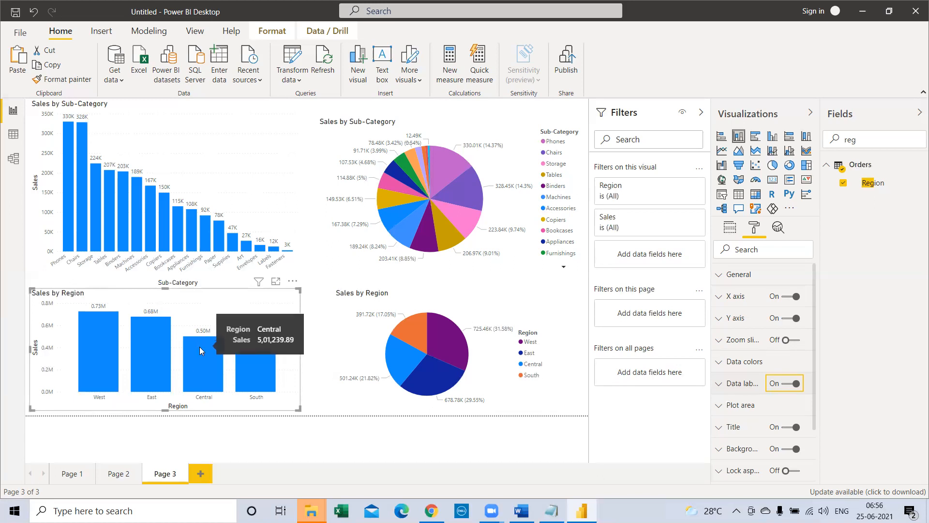
Step: Display the Sales by Region pie chart's field wells and highlight the fields and fieldwells lines in the Power BI Class notes in Notepad
click(455, 341)
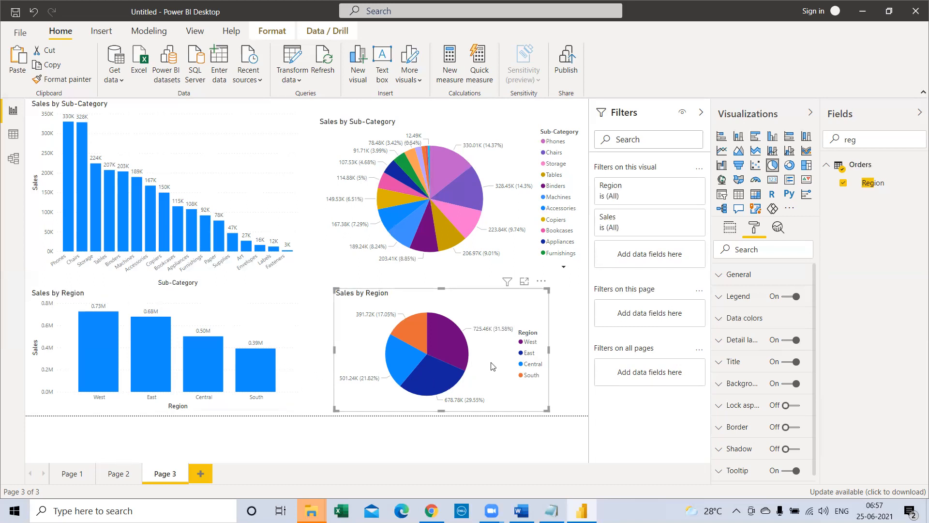
click(732, 230)
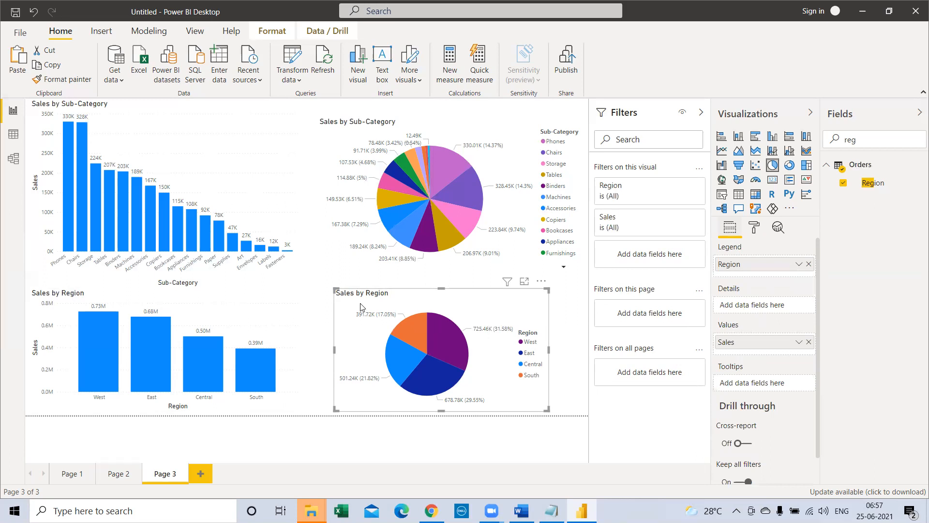
click(552, 511)
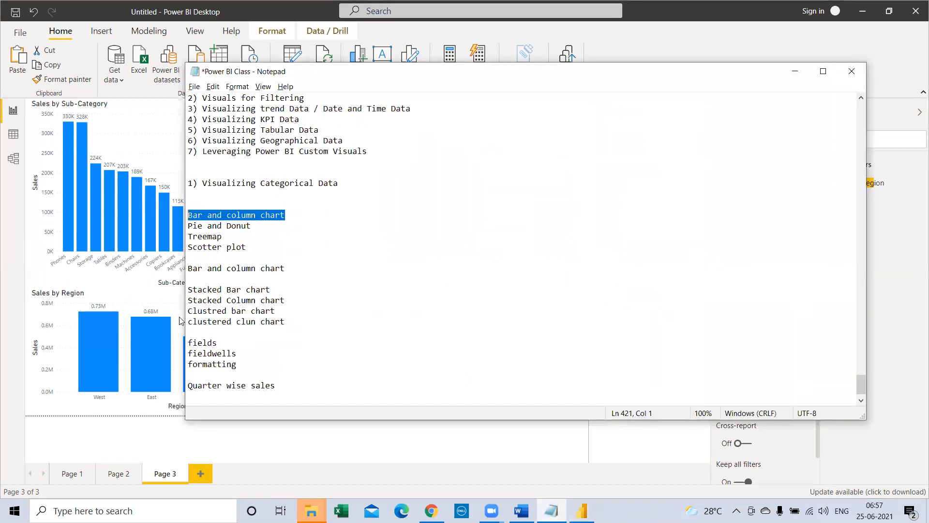
drag(221, 342, 184, 343)
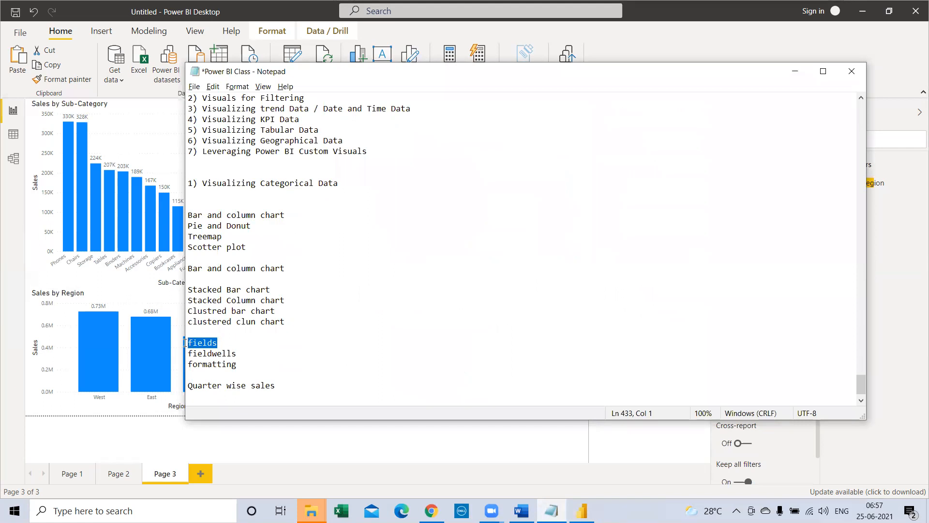
drag(237, 354, 186, 345)
click(178, 354)
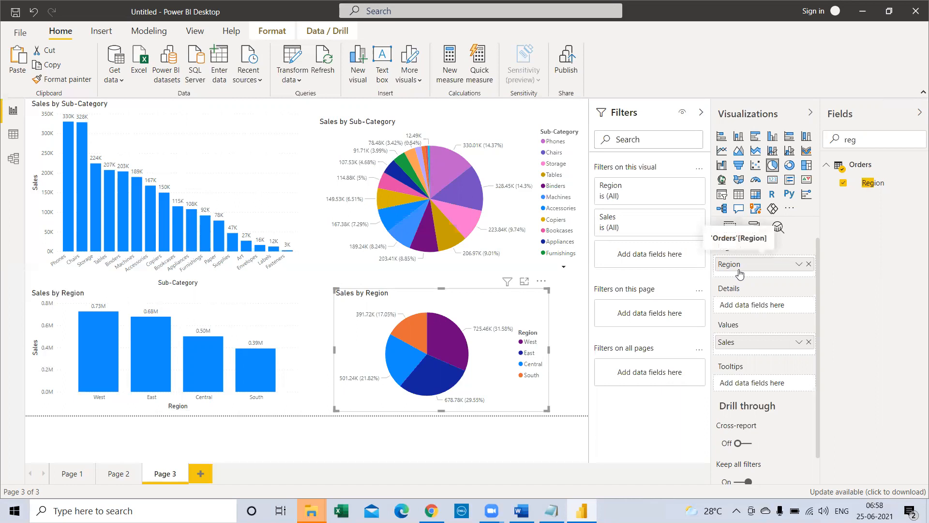
Step: Try Region in the pie chart's Details field well and return it to Legend
drag(740, 272, 749, 309)
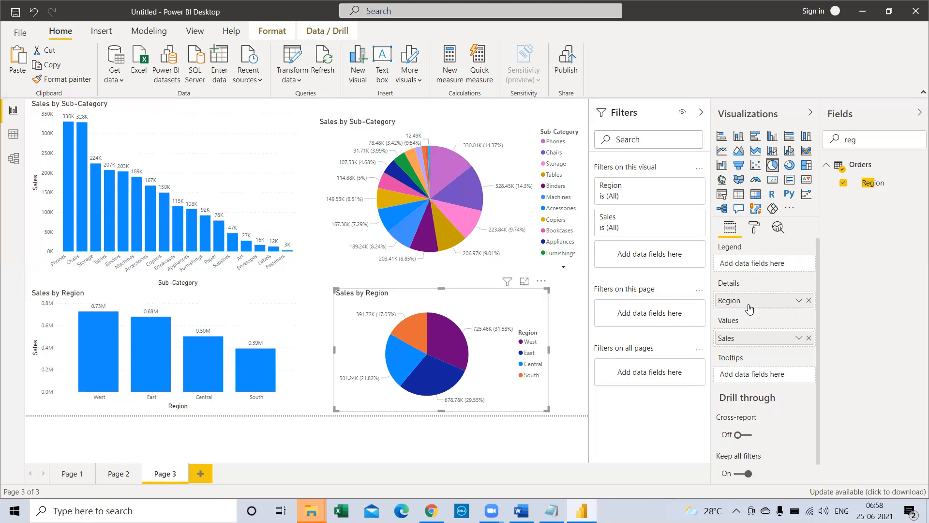
drag(758, 298, 755, 265)
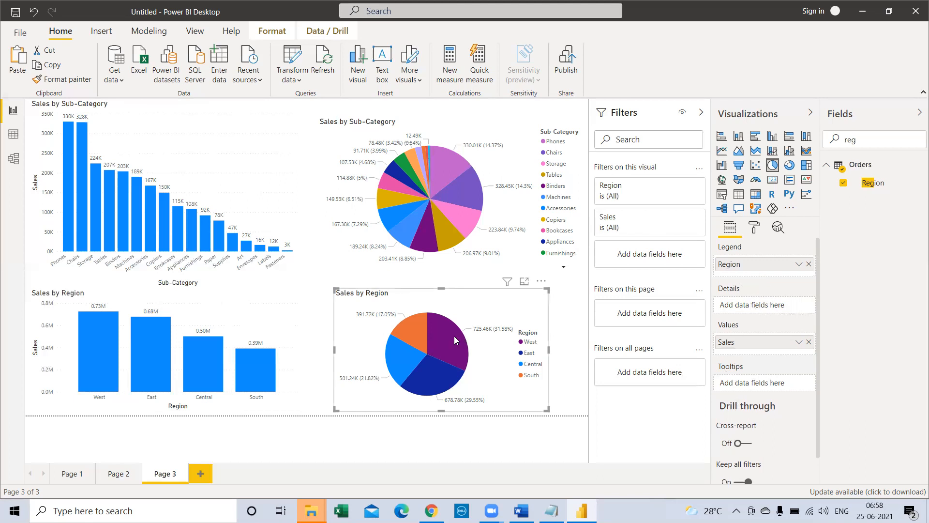
Step: Search the fields for "pr" and add Profit to the tooltips of the Sales by Region pie chart
mouse_move(454, 336)
text(pr)
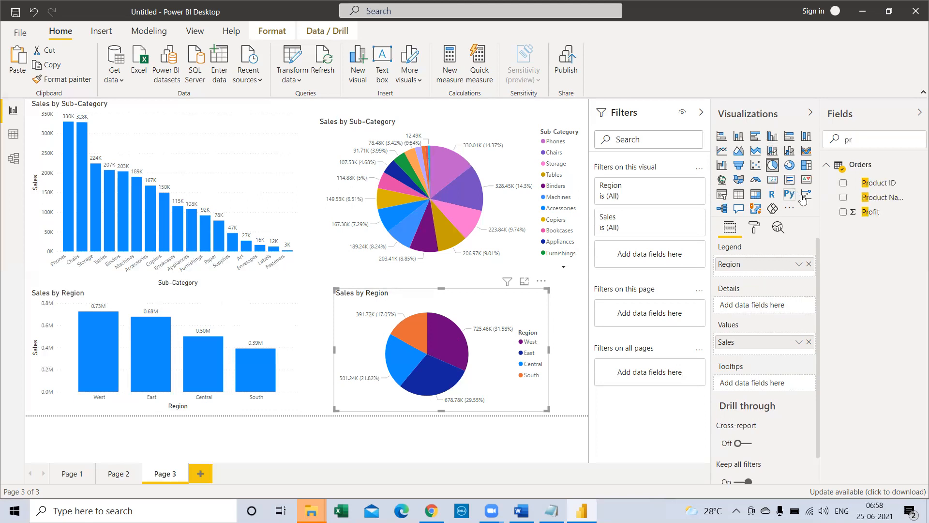
drag(810, 317, 773, 384)
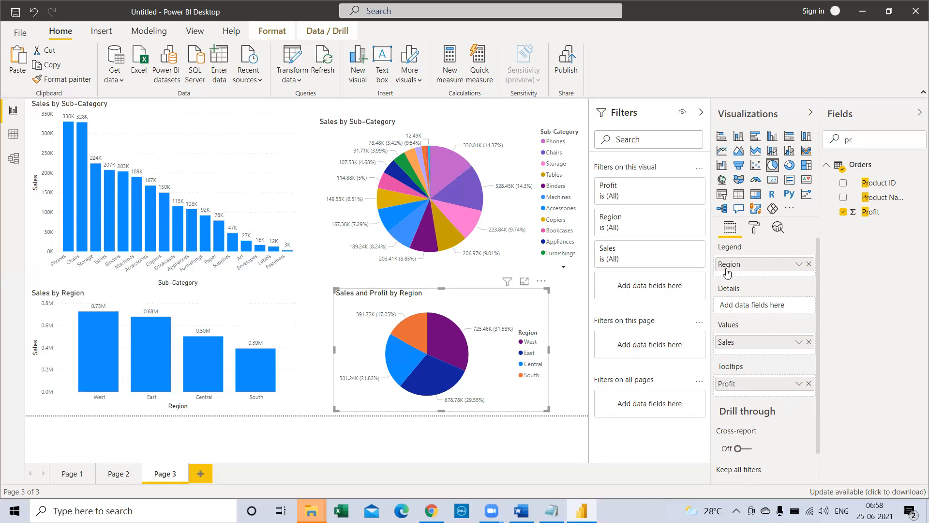
Step: Review the region pie chart's General position and size settings, and switch its legend off and back on
click(754, 227)
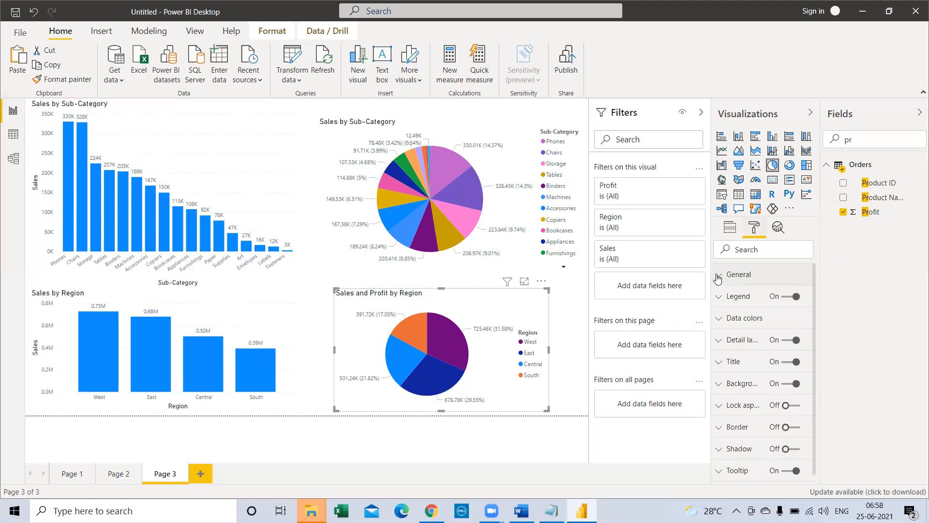
click(719, 276)
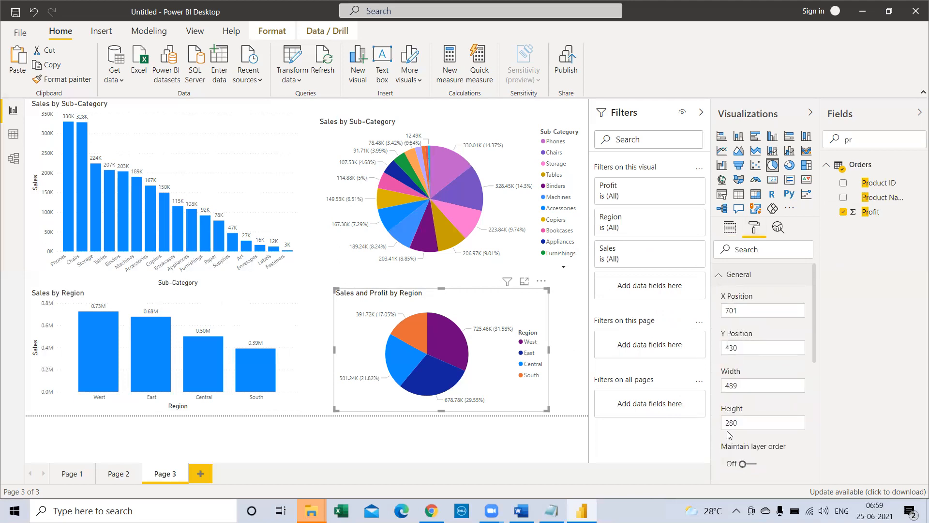
click(719, 275)
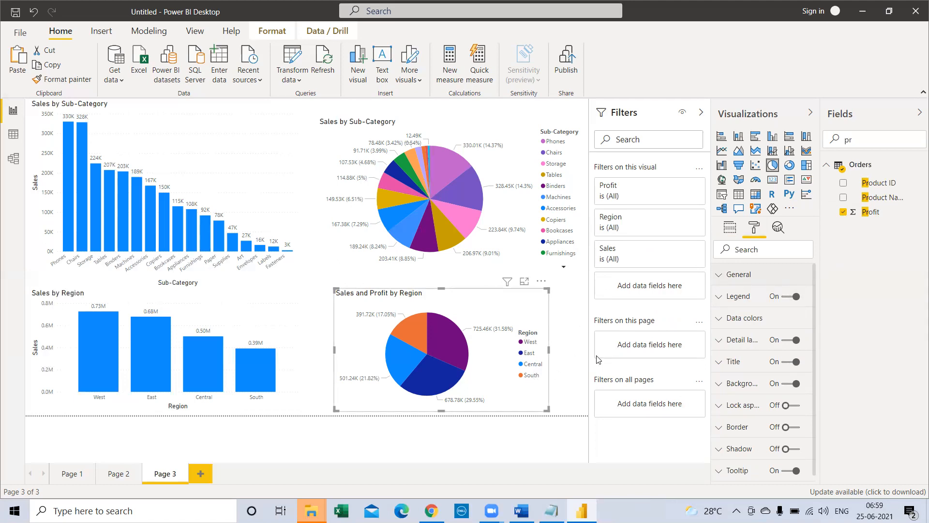
click(788, 299)
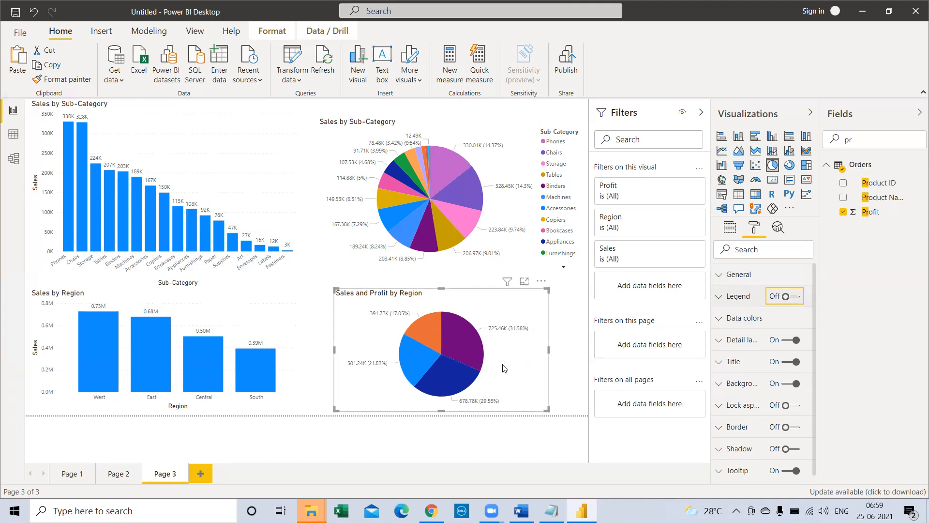
click(789, 298)
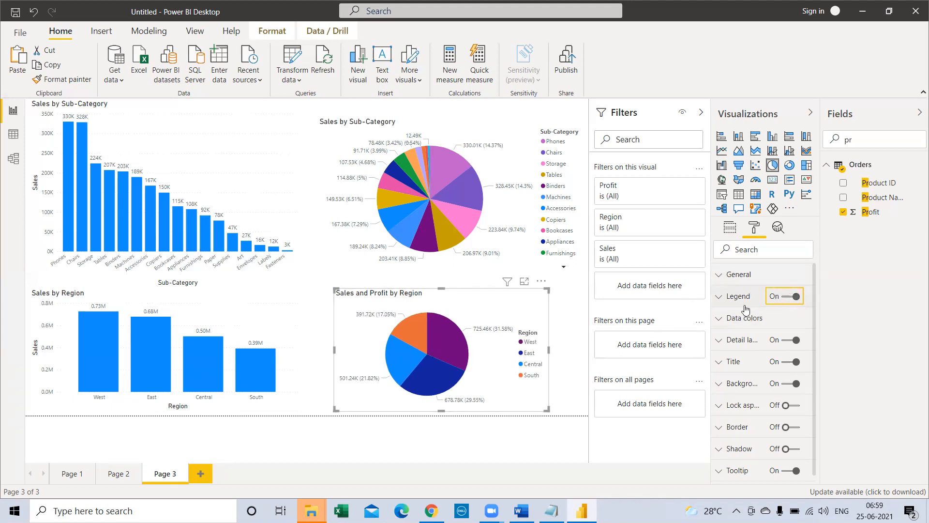
Step: Try the Top and Left legend positions on the region pie chart and settle on Top Center
click(718, 298)
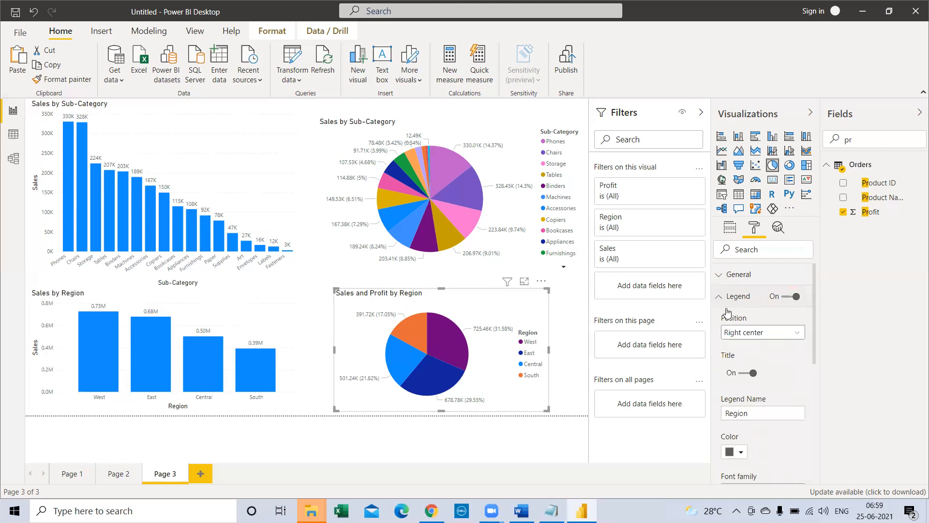
click(784, 337)
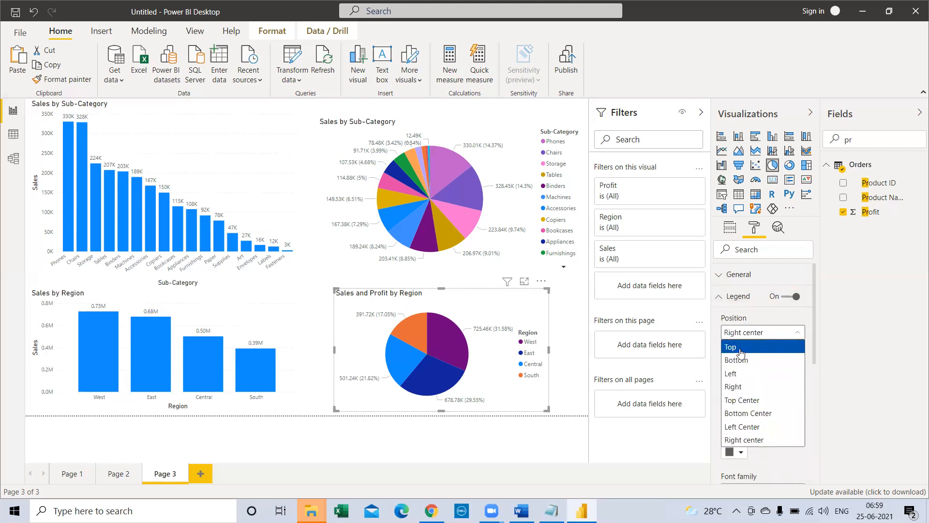
click(740, 353)
click(764, 333)
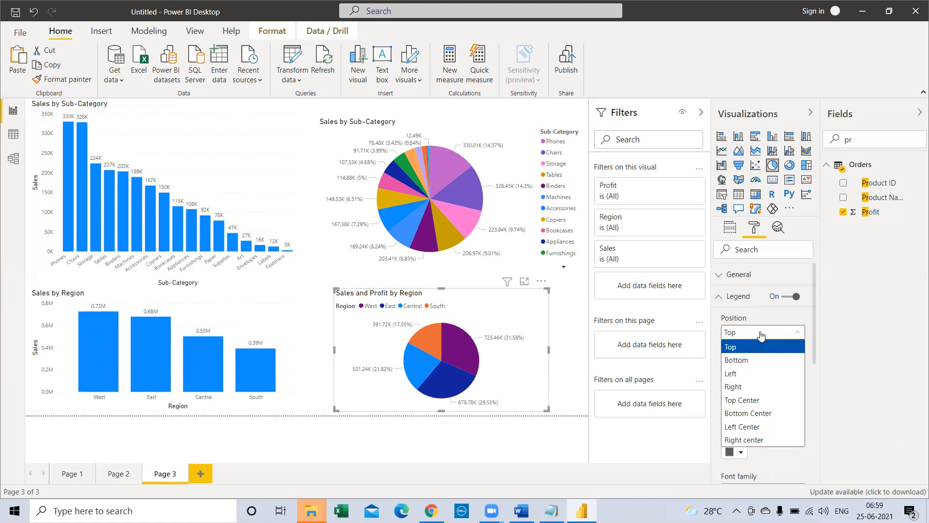
click(745, 374)
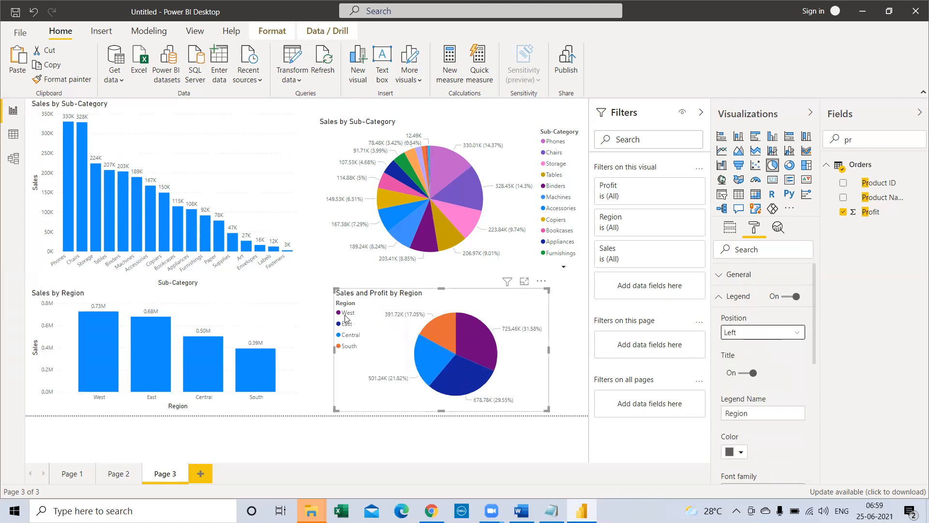
click(748, 333)
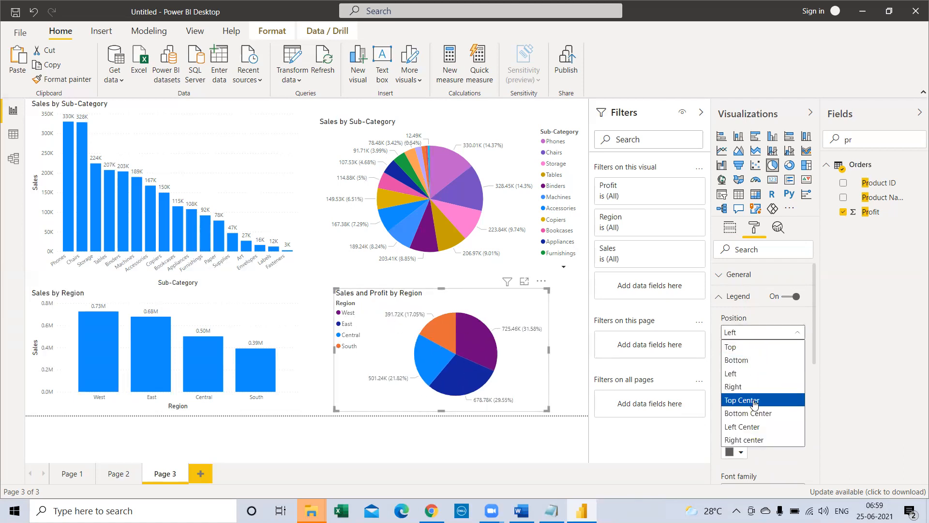
click(749, 400)
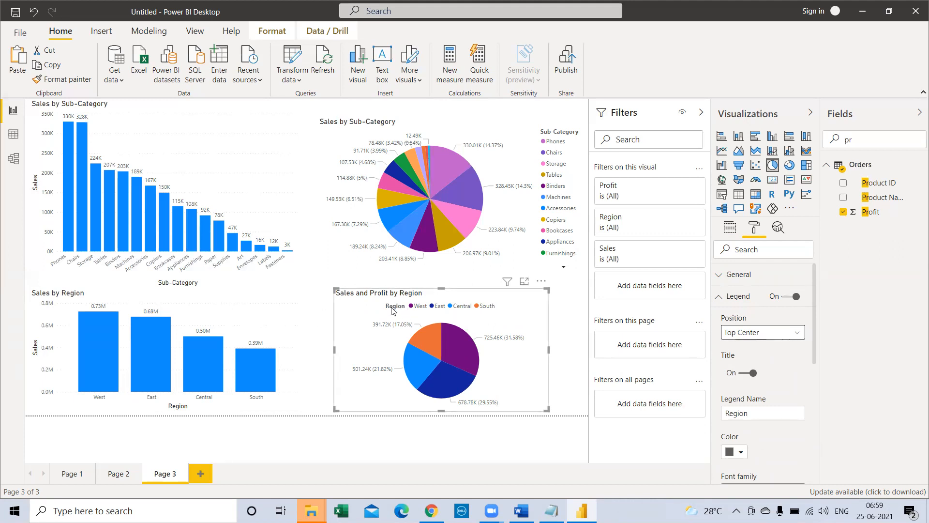
Step: Toggle the pie chart's legend title off and on, and set the legend name to "Region Names:"
click(748, 373)
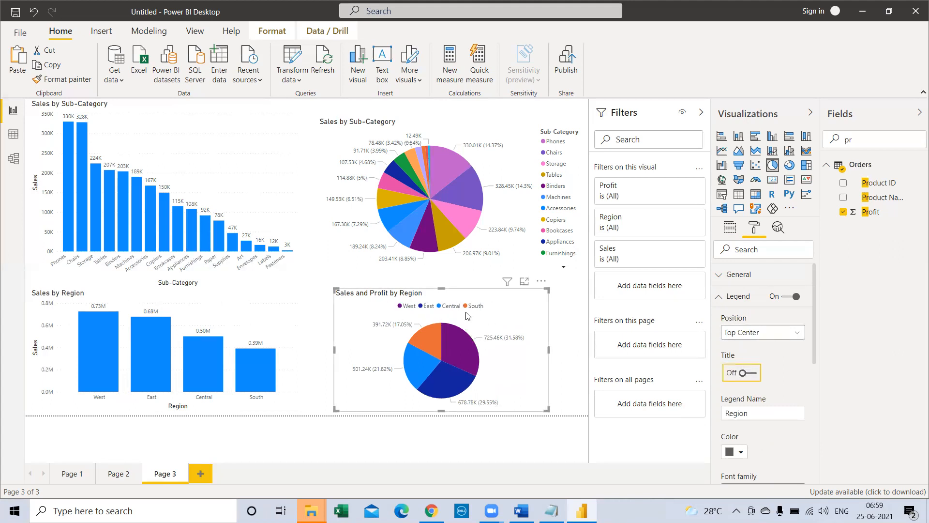
click(751, 373)
click(758, 413)
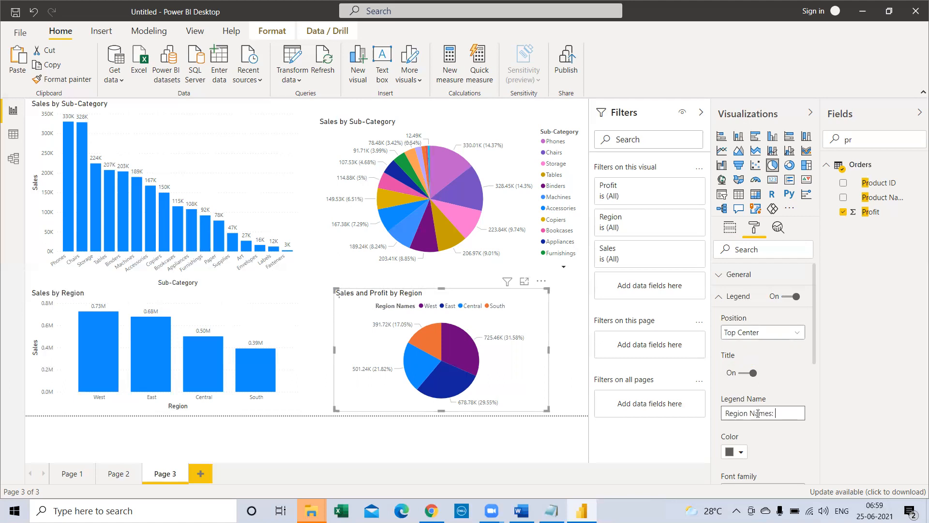
click(839, 441)
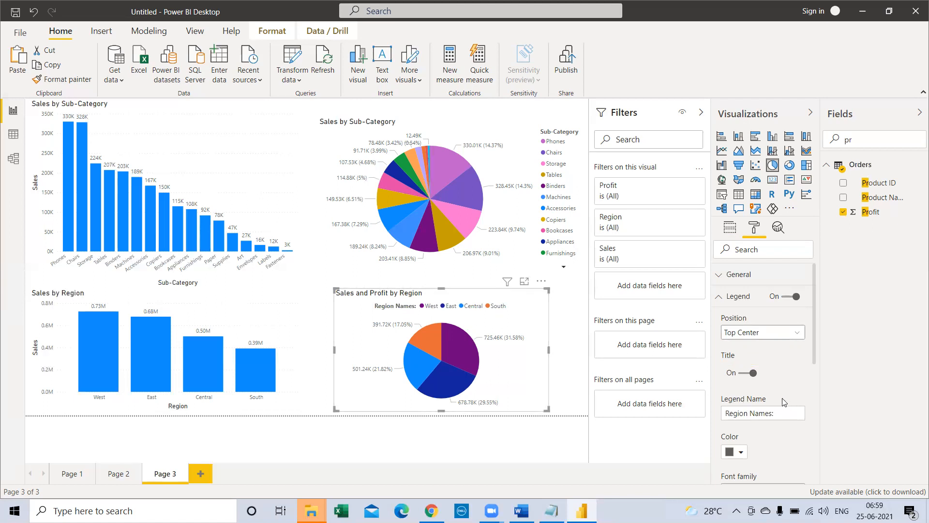
Step: Change the region pie chart's data colors to light purple for West and light red for East
scroll(774, 411, down, 4)
scroll(750, 384, up, 2)
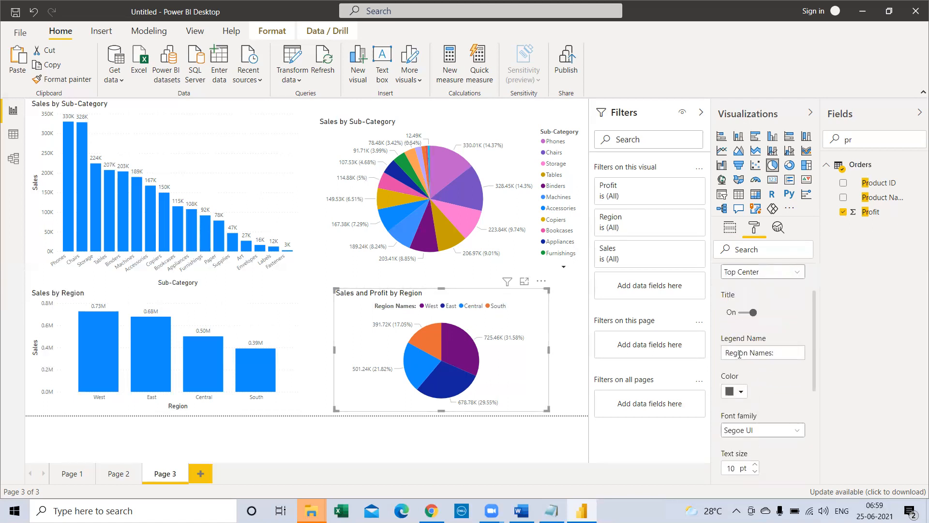
scroll(739, 354, up, 2)
click(723, 300)
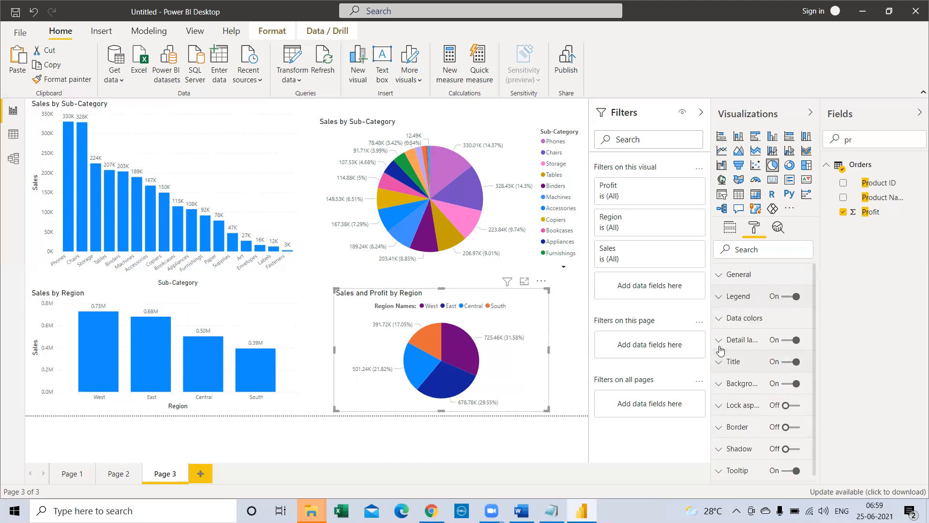
click(721, 319)
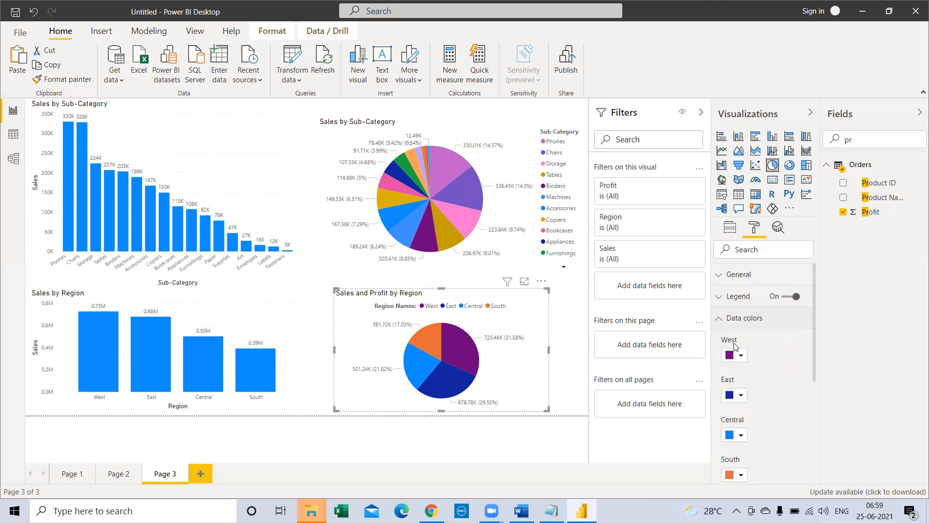
scroll(740, 449, down, 3)
scroll(740, 451, up, 3)
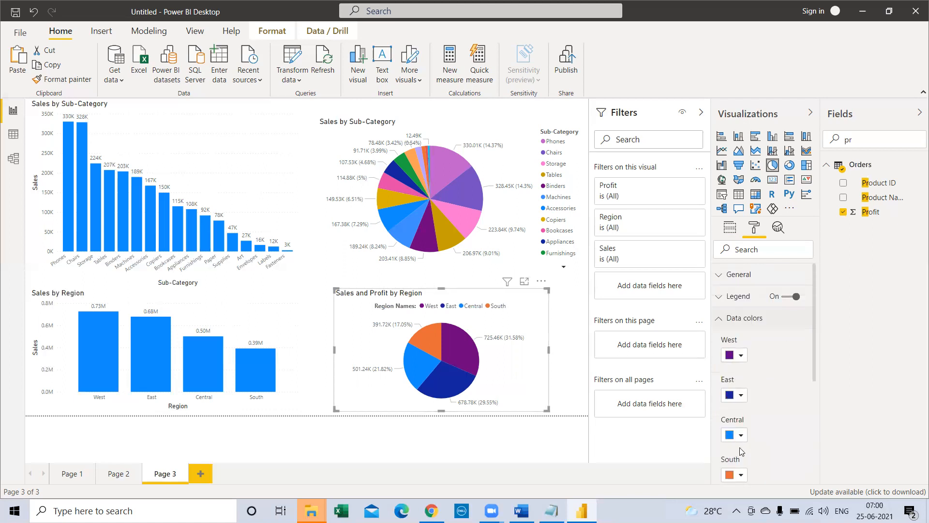
click(740, 361)
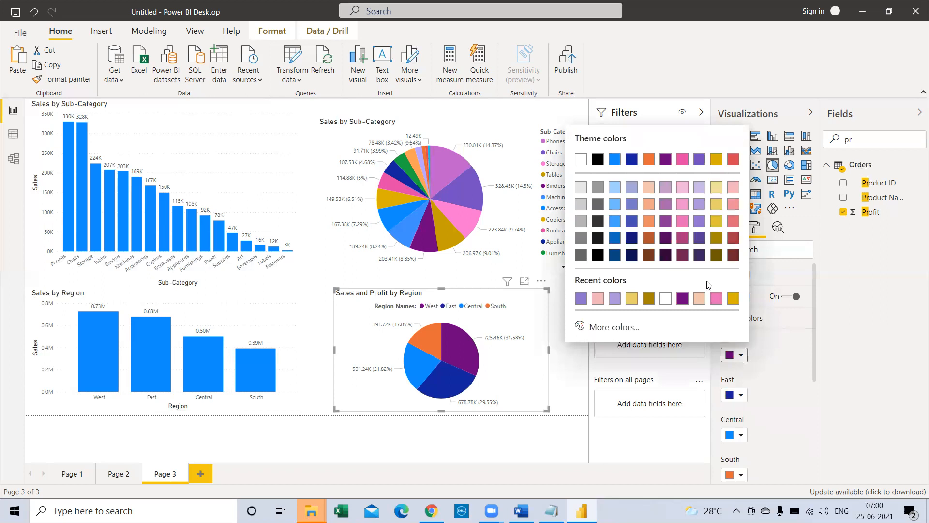
click(702, 209)
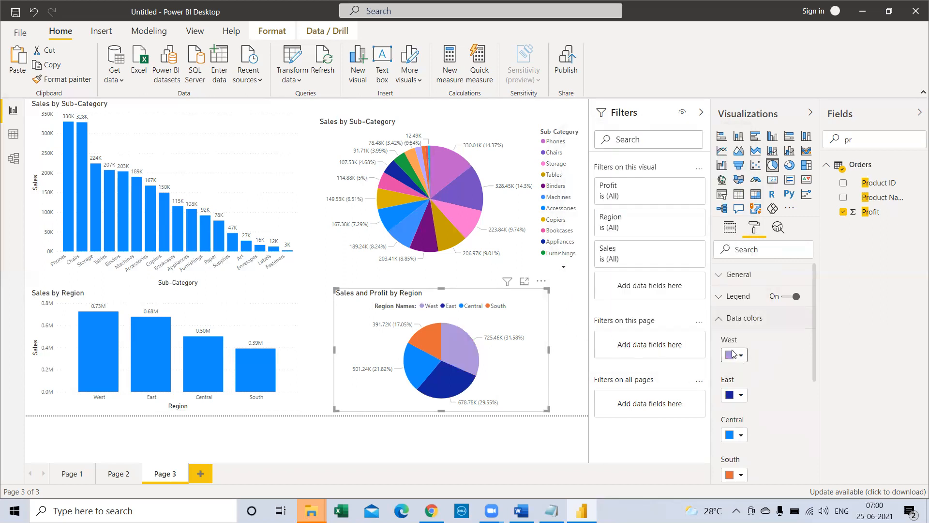
click(741, 395)
click(734, 264)
Step: Change the region pie chart's data colors to lighter blue for Central and gold for South
scroll(726, 360, down, 1)
click(736, 374)
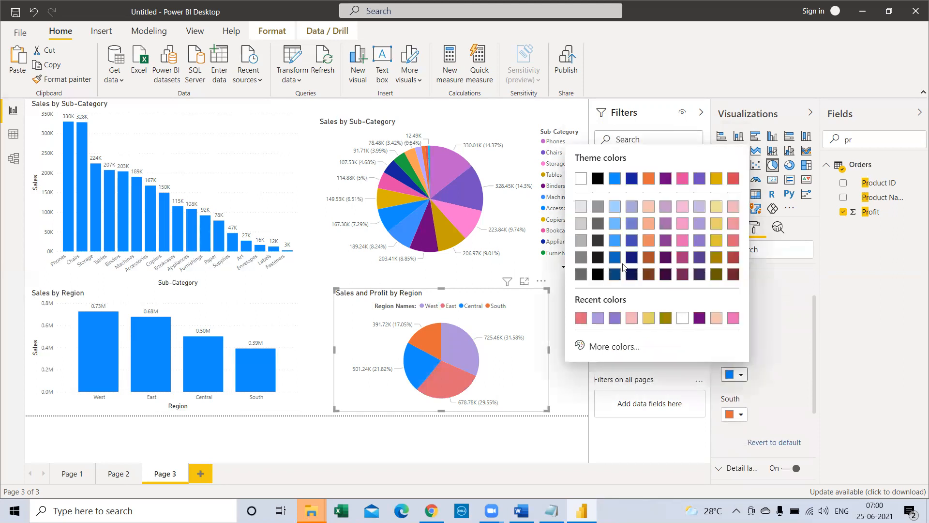
click(612, 243)
click(736, 417)
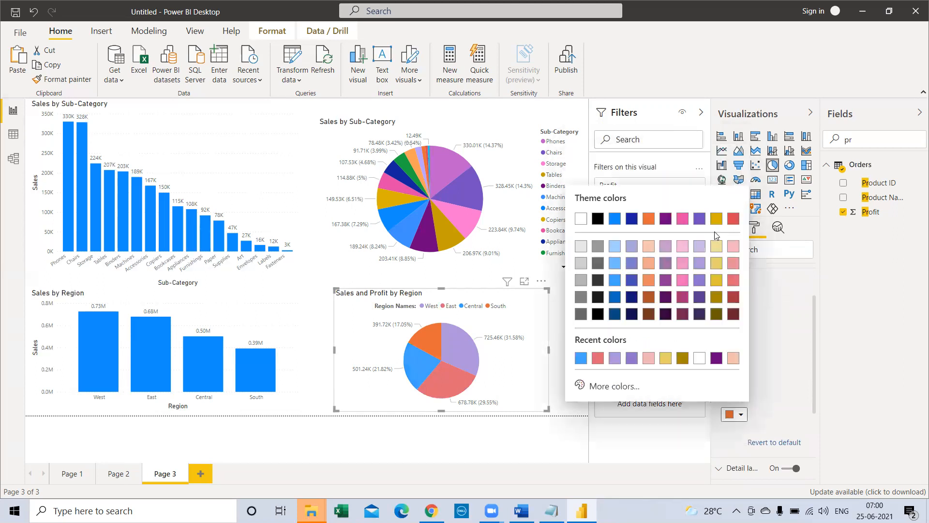
click(715, 221)
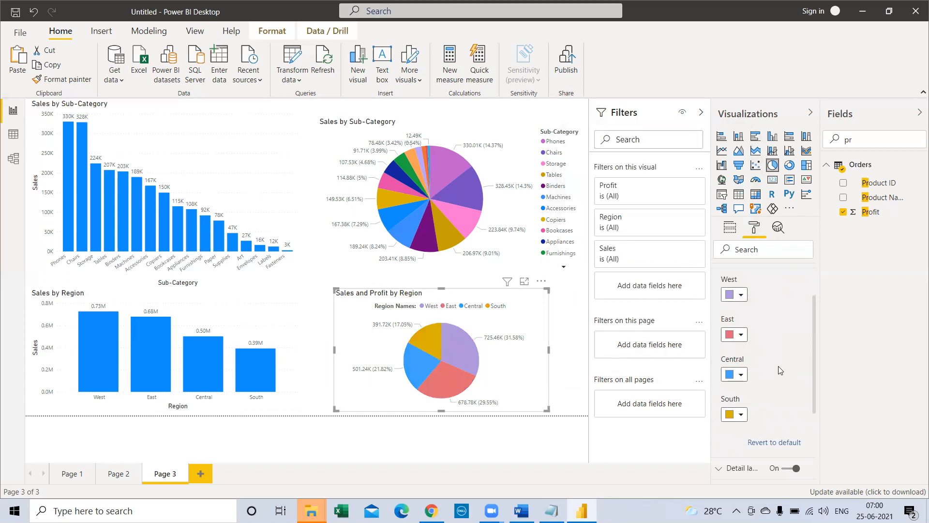
Step: Revert all the region pie chart's data colors to default
scroll(722, 368, up, 2)
scroll(718, 360, down, 5)
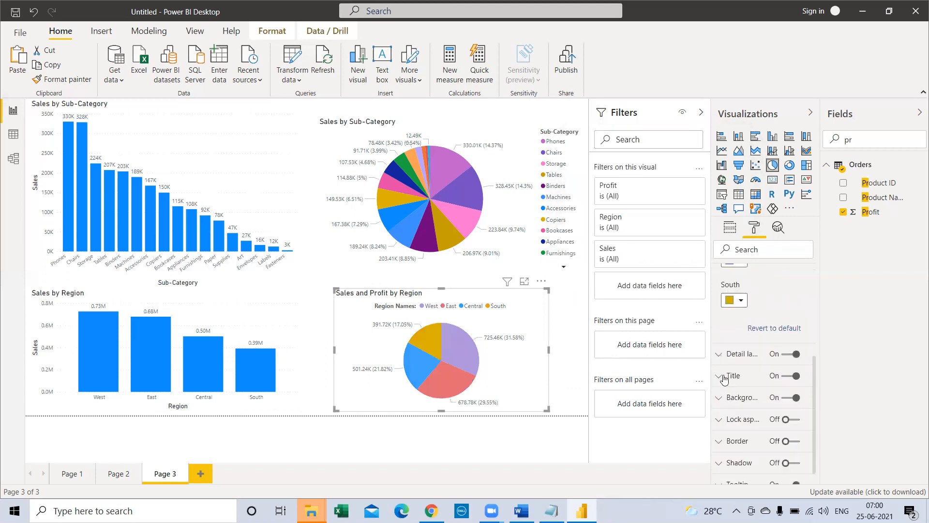
click(777, 325)
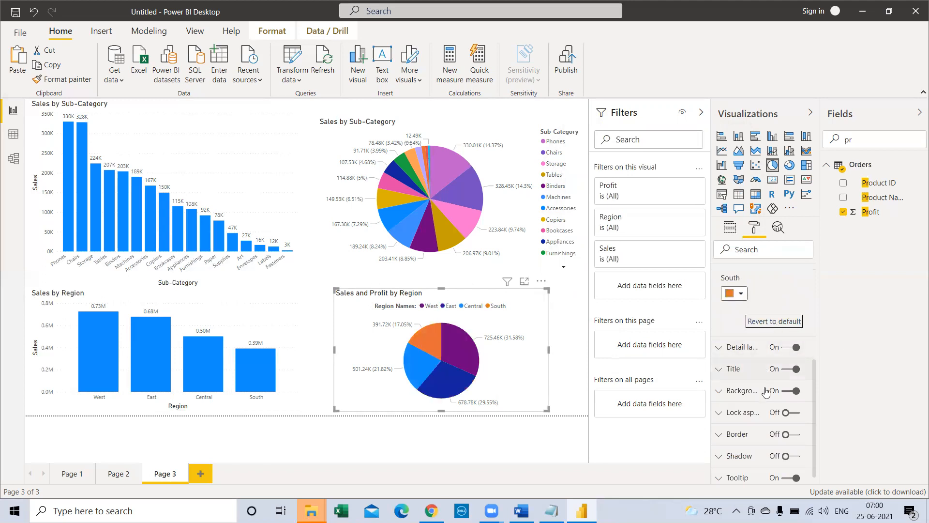
scroll(765, 391, up, 4)
scroll(763, 392, up, 2)
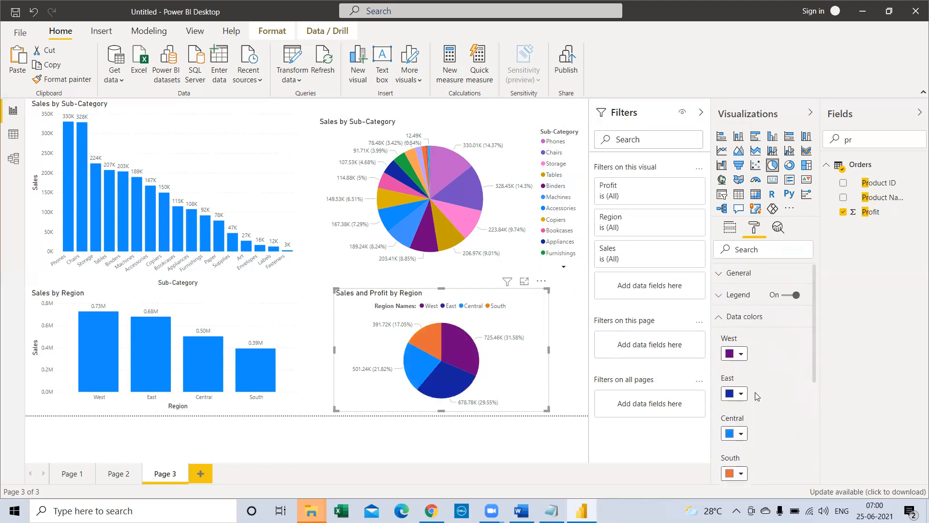
click(731, 317)
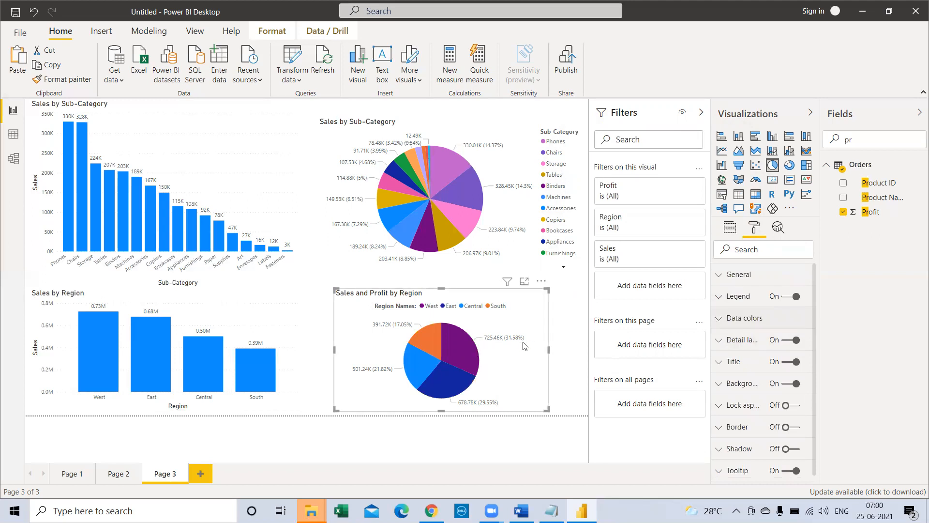
Step: Turn the region pie chart's detail labels off, check a slice's tooltip, and turn the labels back on
click(784, 343)
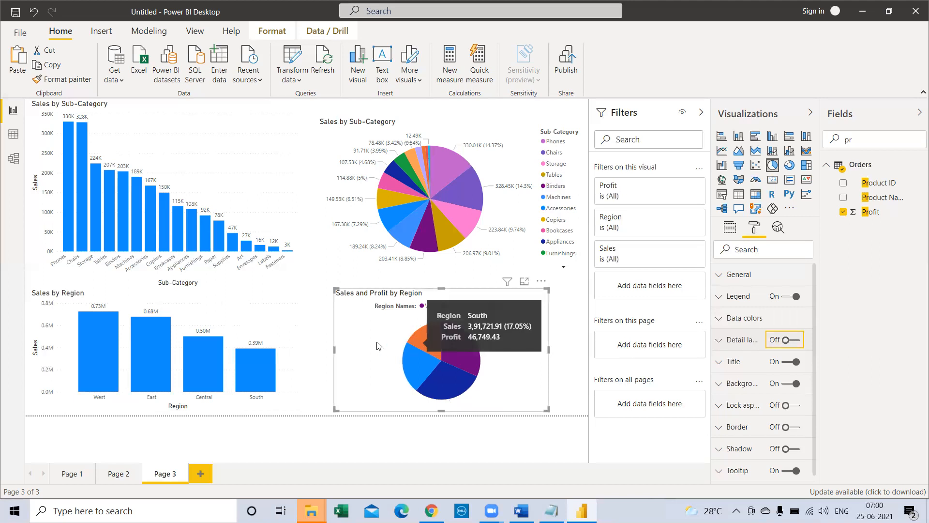
mouse_move(469, 357)
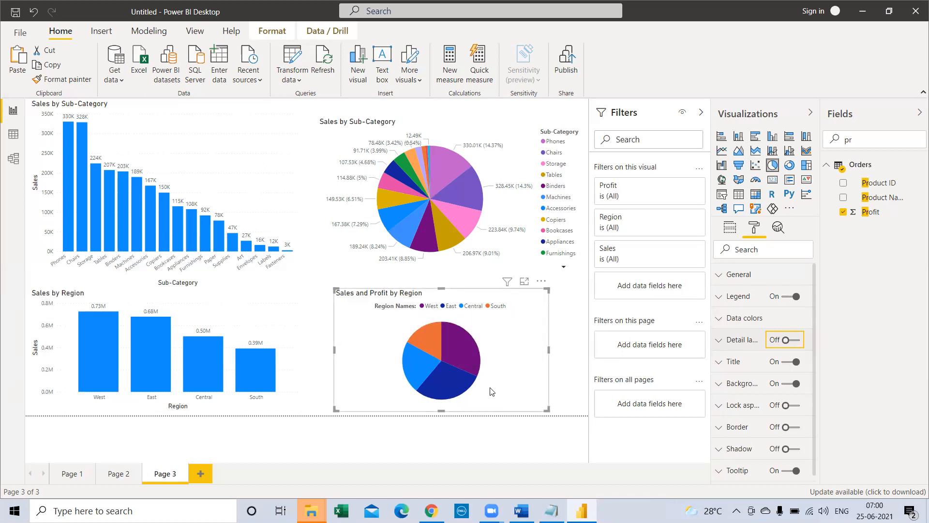
click(793, 341)
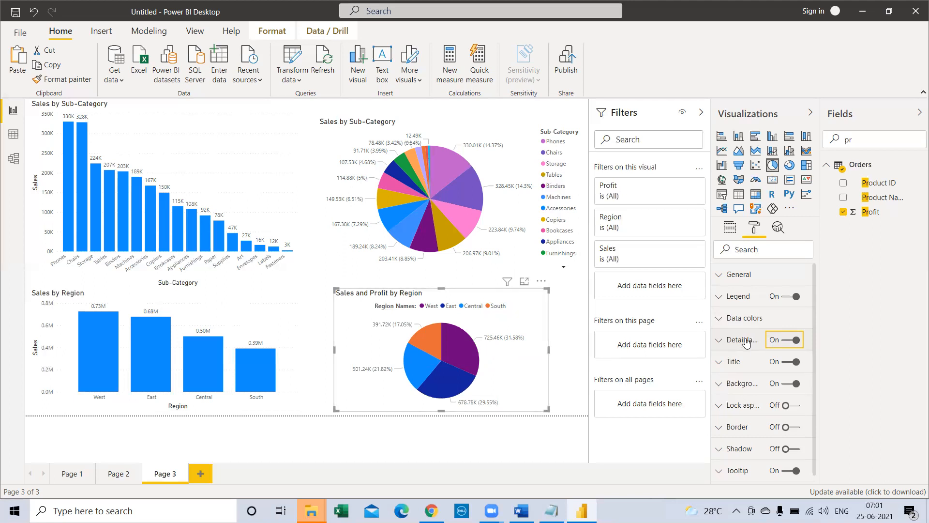
Step: Try the Category and Data value label styles for the region pie chart's detail labels
click(717, 342)
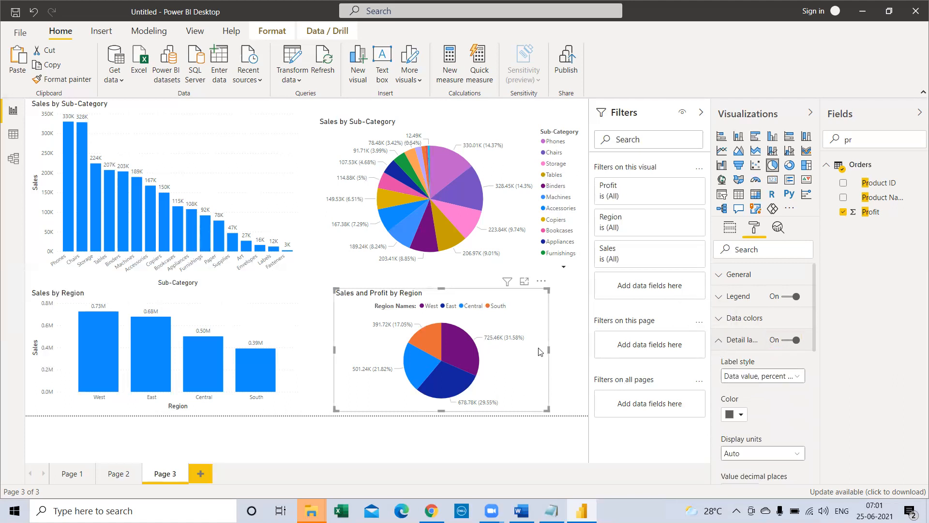
click(796, 382)
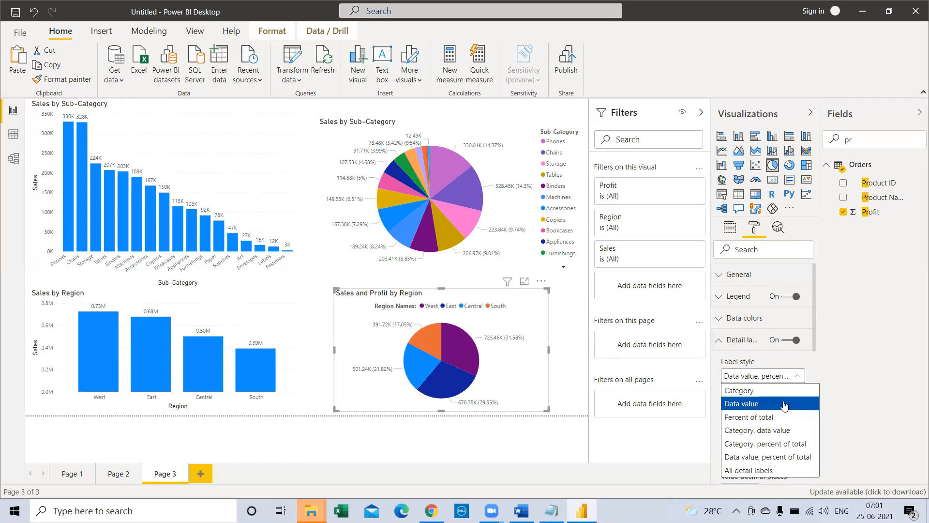
click(736, 390)
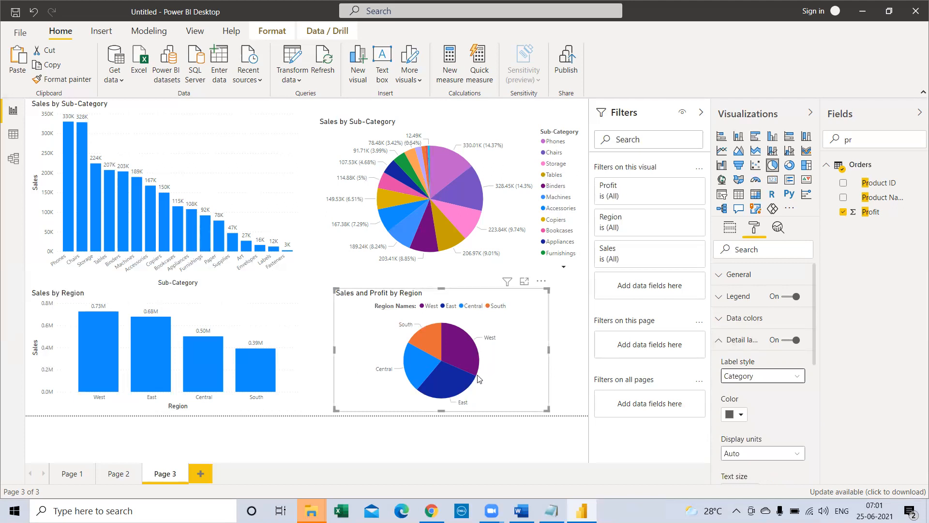
click(759, 379)
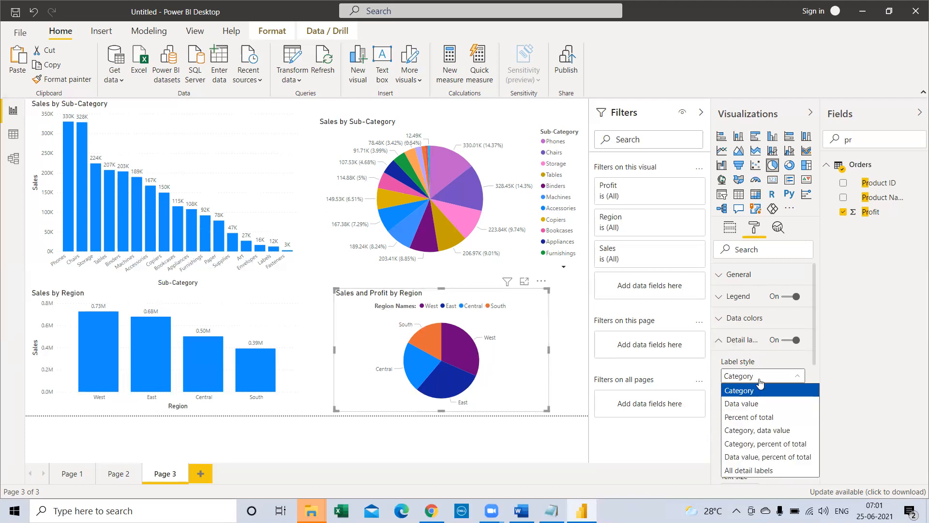
click(758, 403)
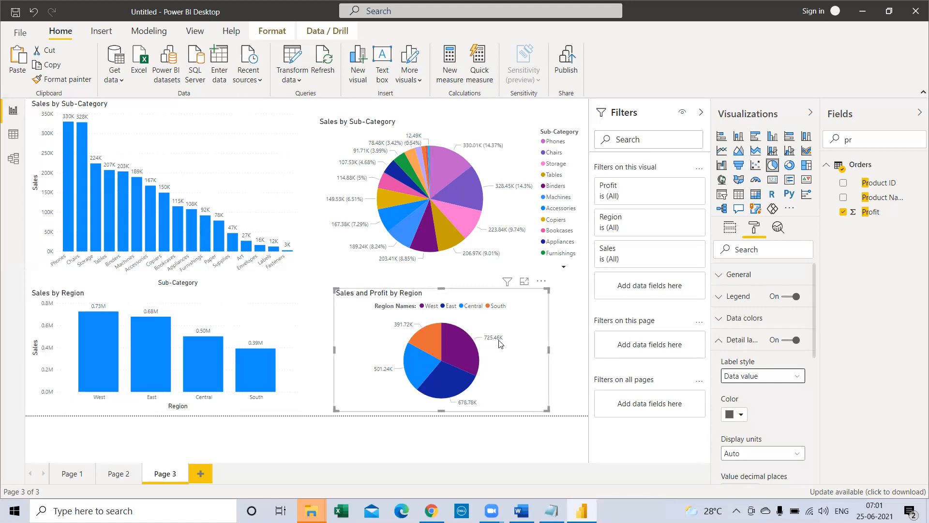
Step: Try the Percent of total, Category, data value and Category, percent of total label styles on the region pie chart
click(763, 381)
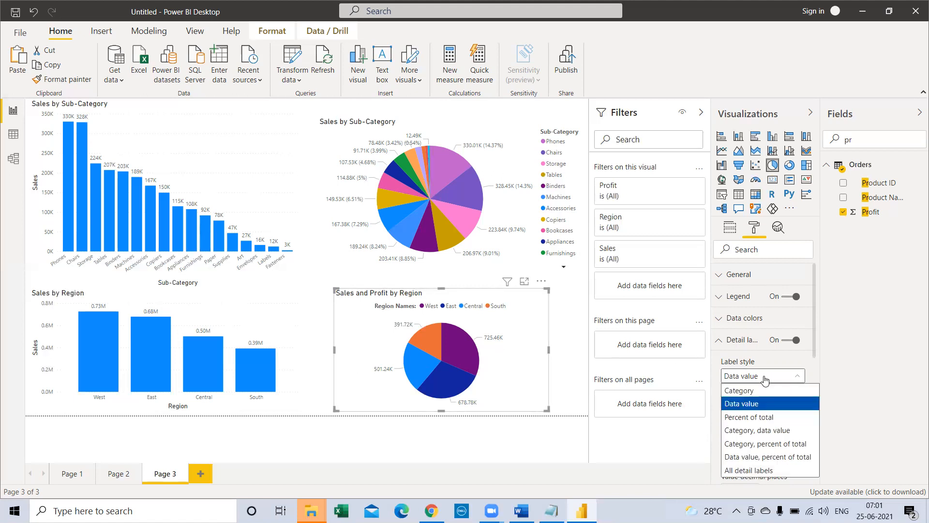
click(755, 418)
click(751, 376)
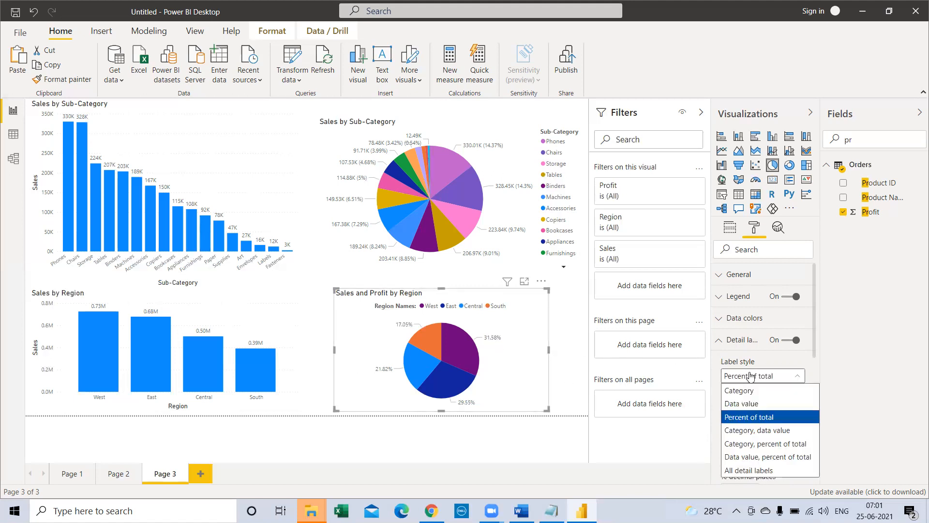
click(749, 431)
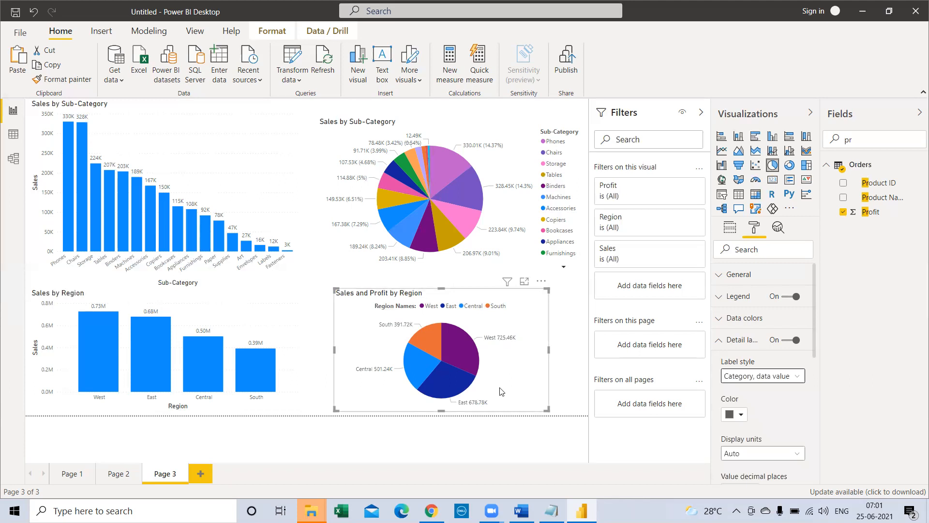
click(753, 377)
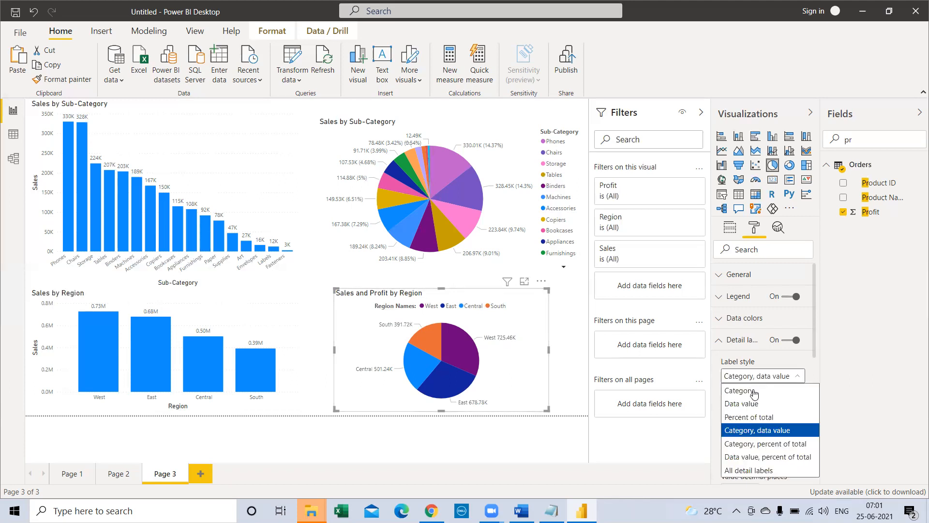
click(764, 448)
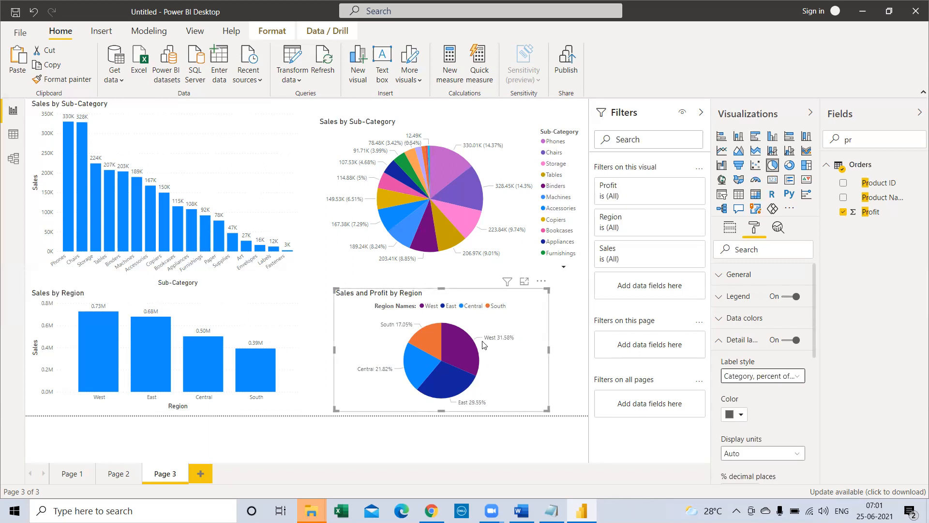
Step: Compare the All detail labels style with Data value, percent of total and settle on Data value, percent of total
click(748, 383)
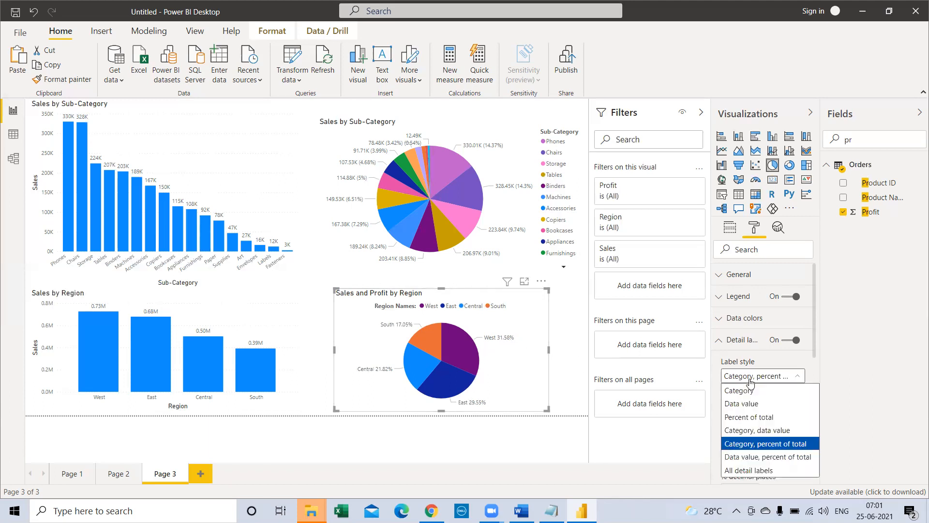
click(744, 459)
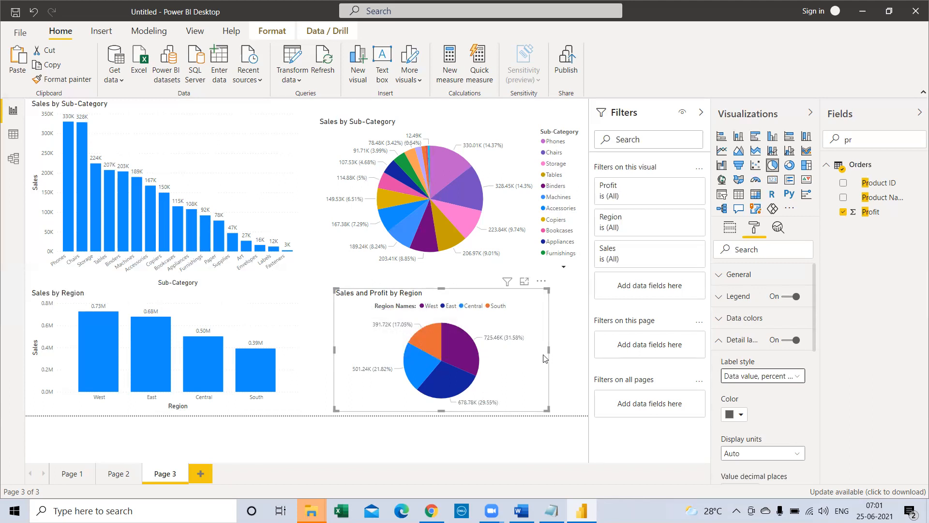
click(761, 377)
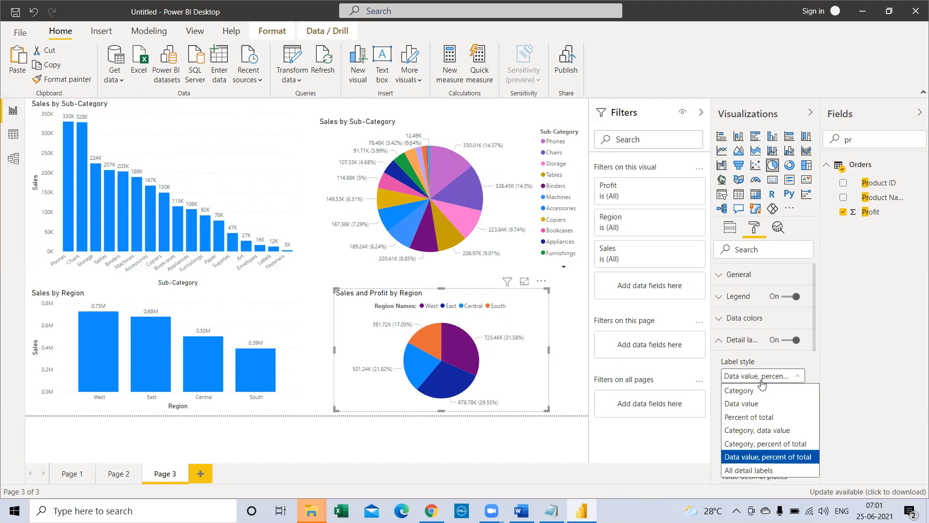
click(765, 470)
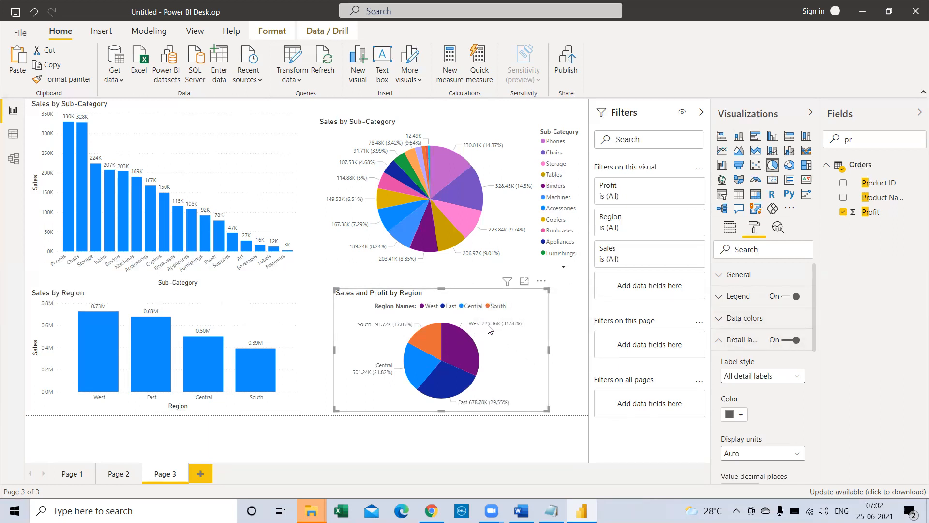
click(758, 377)
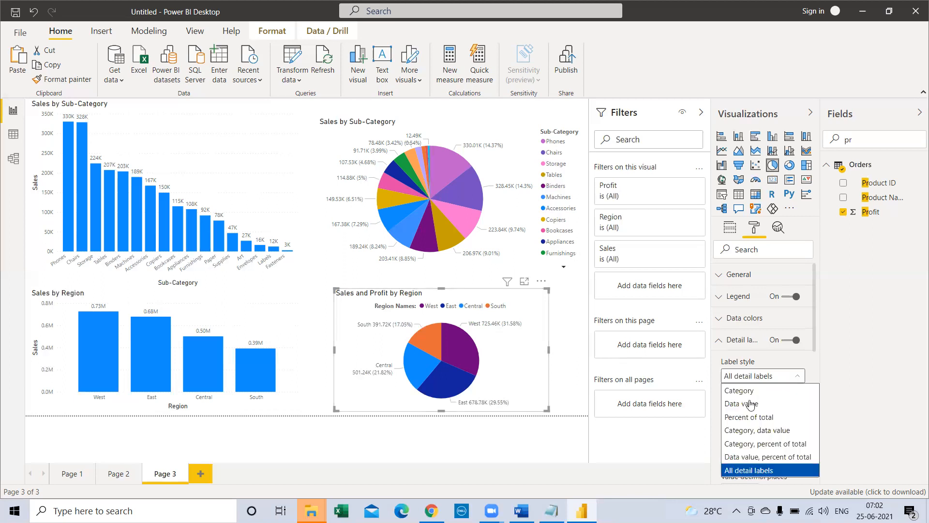
click(752, 451)
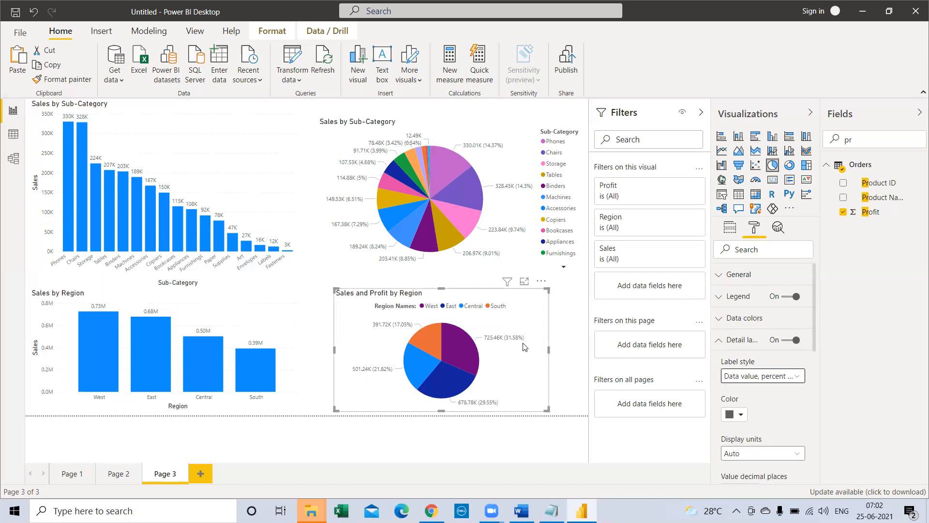
click(741, 416)
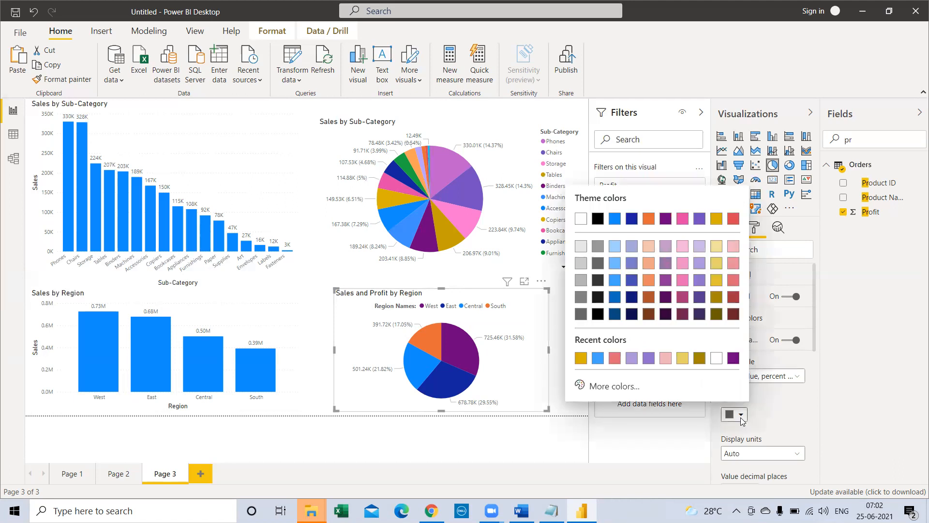
click(783, 409)
click(718, 340)
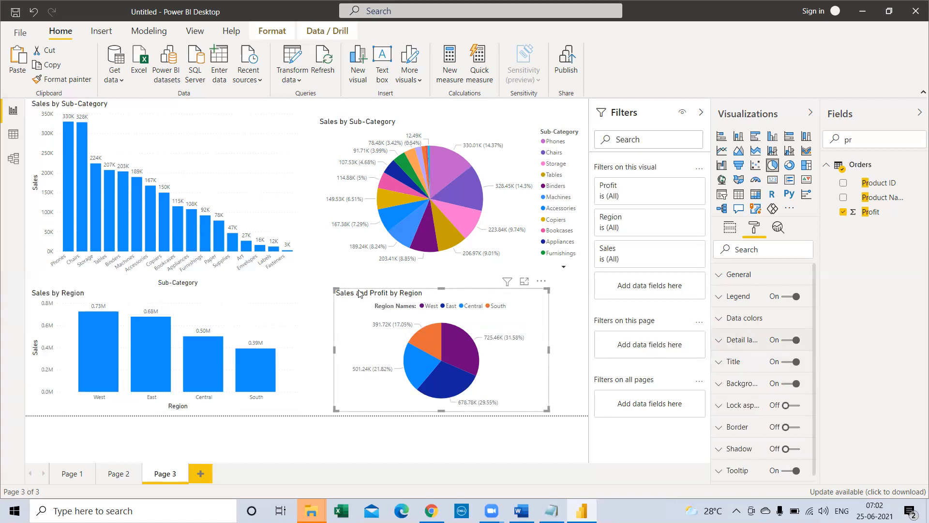
Step: Set the region pie chart's background color to the lightest purple theme tint
click(717, 385)
click(742, 421)
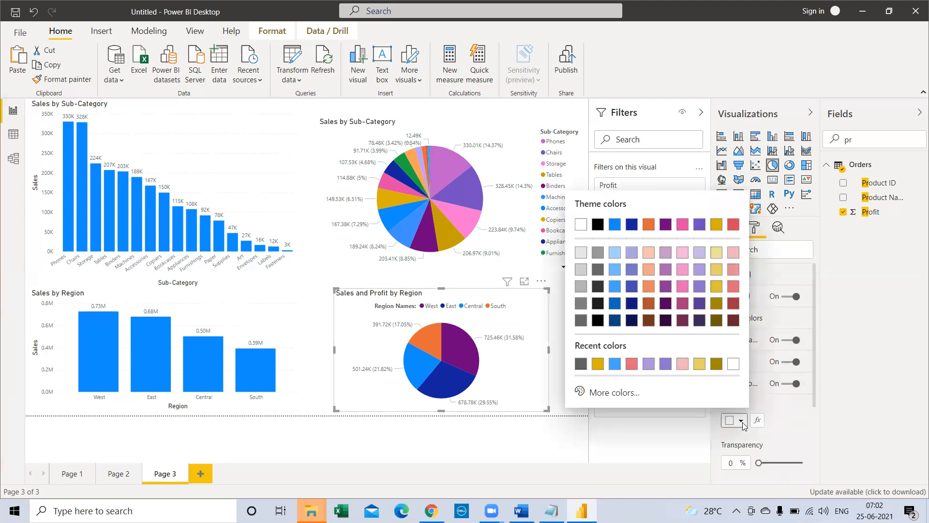
click(700, 253)
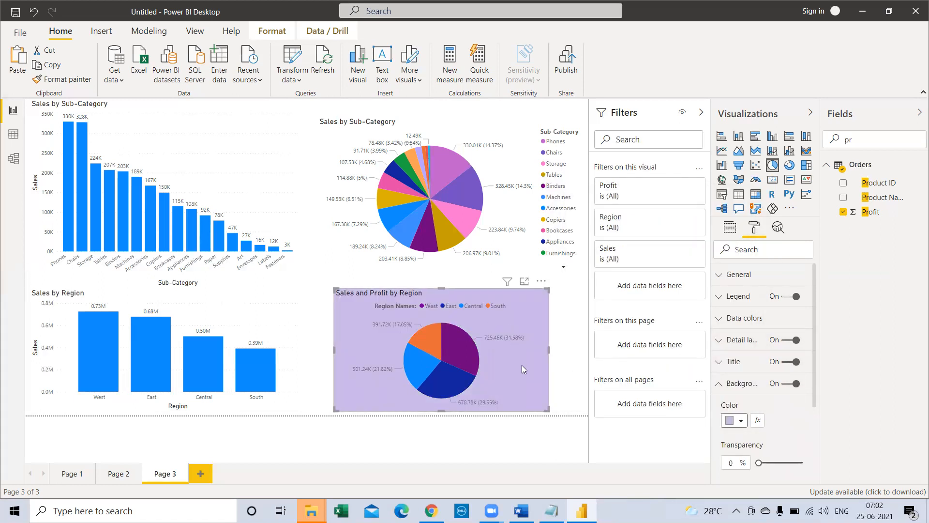
Step: Turn on the shadow for the region pie chart and deselect the chart to view it
click(719, 383)
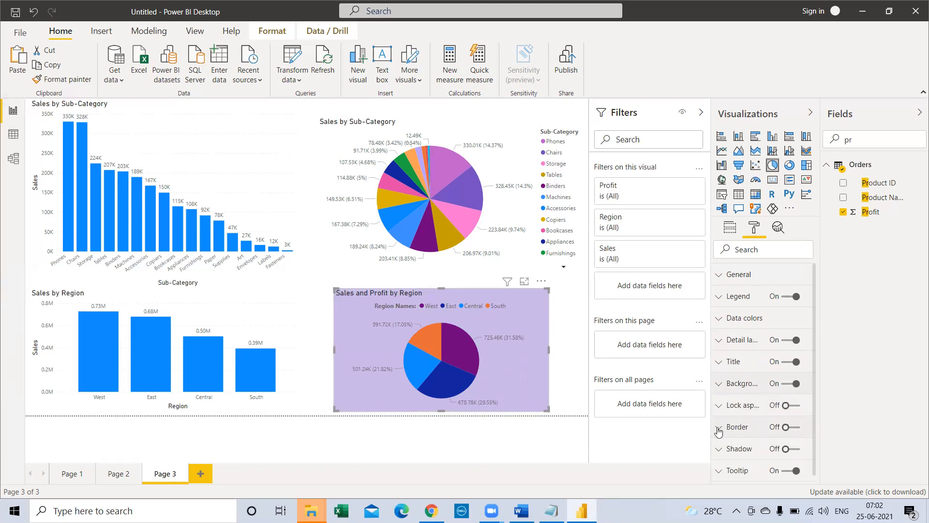
scroll(721, 437, down, 1)
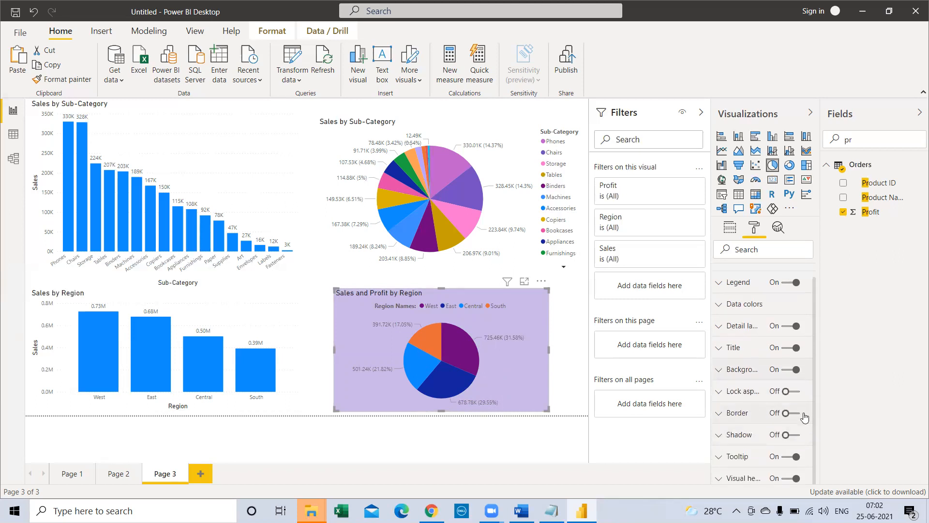
click(794, 439)
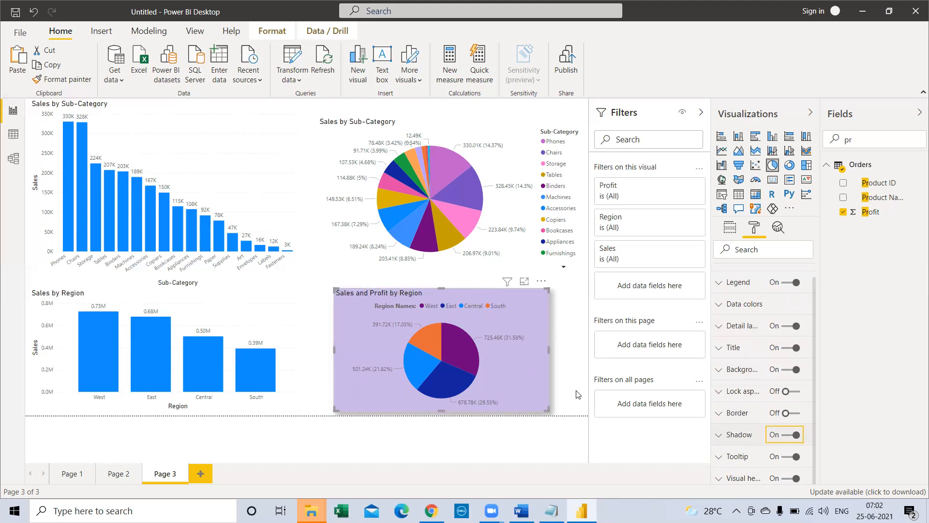
click(333, 295)
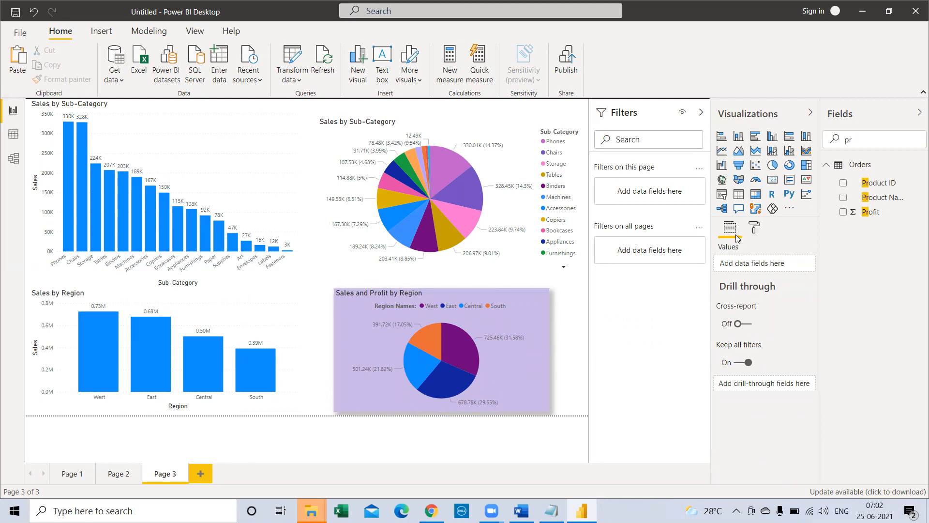
Step: Set the background color of the region pie chart's visual header to the medium purple from the recent colors
click(491, 355)
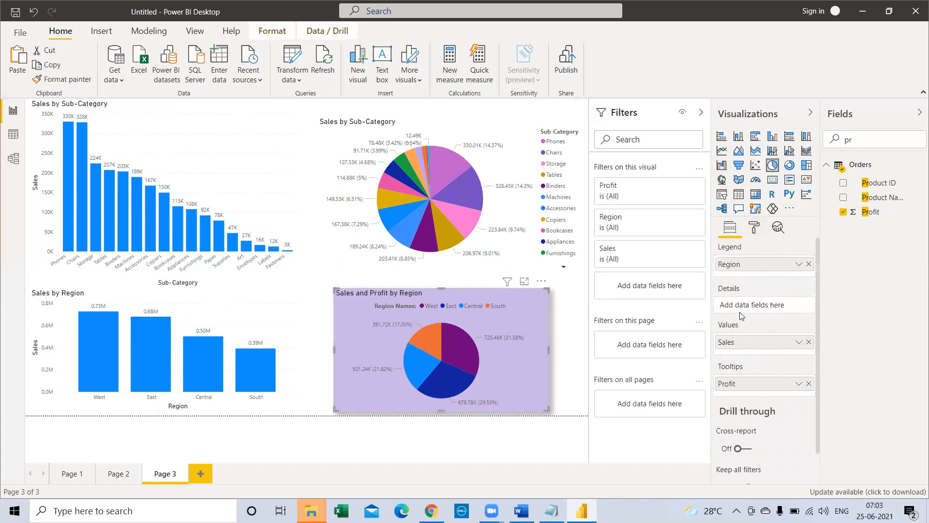
click(757, 231)
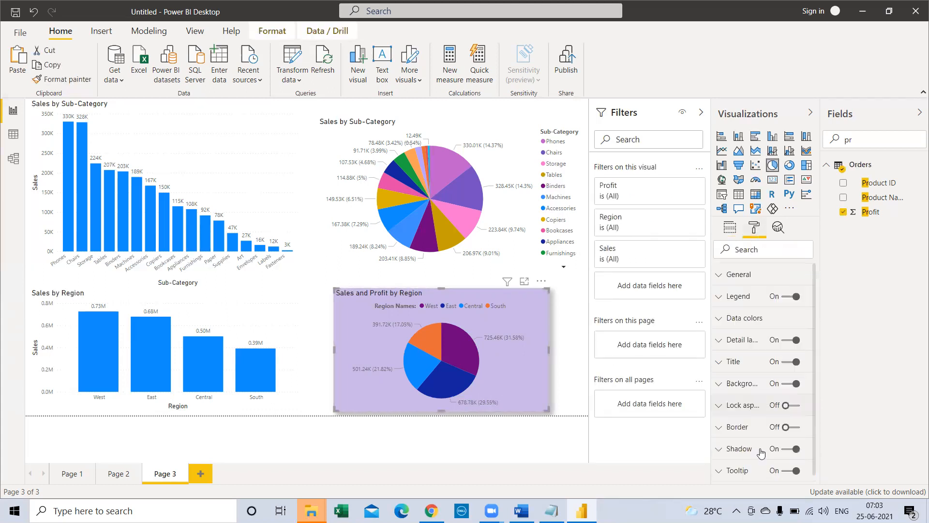
scroll(759, 455, down, 1)
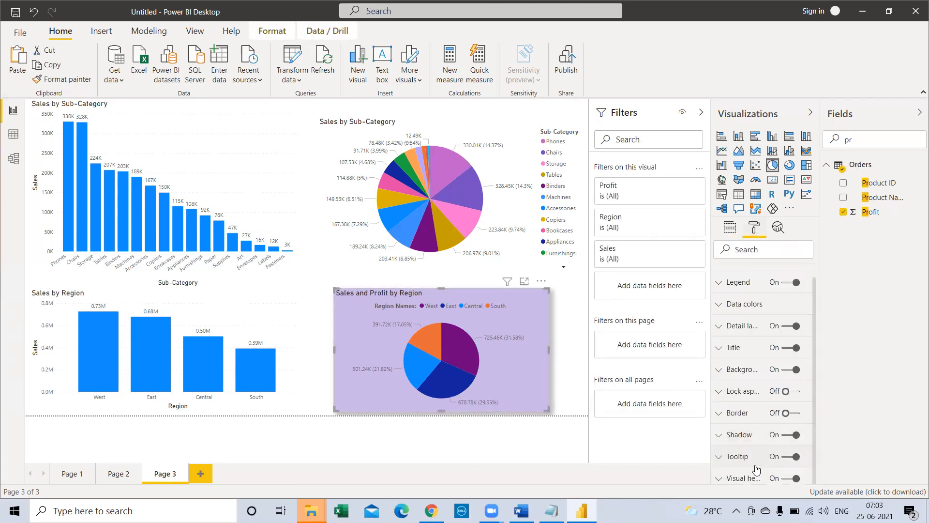
click(719, 478)
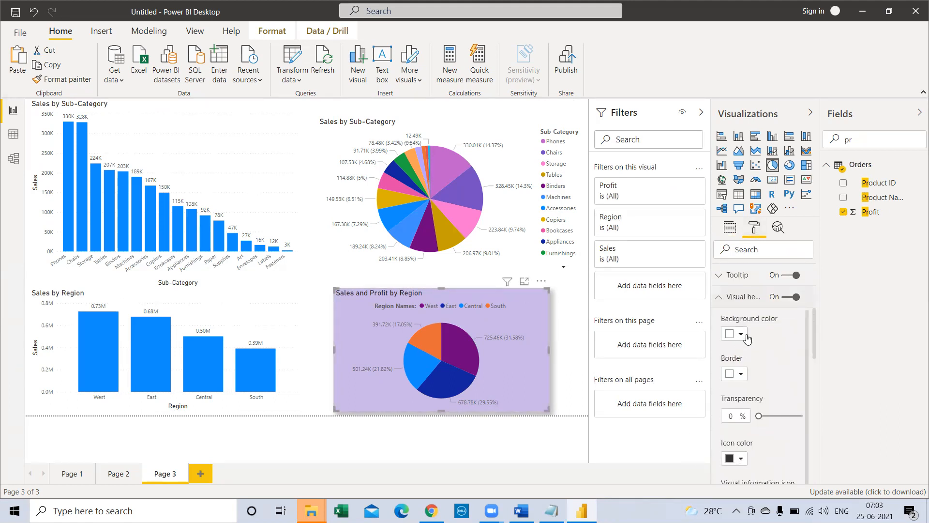
click(740, 334)
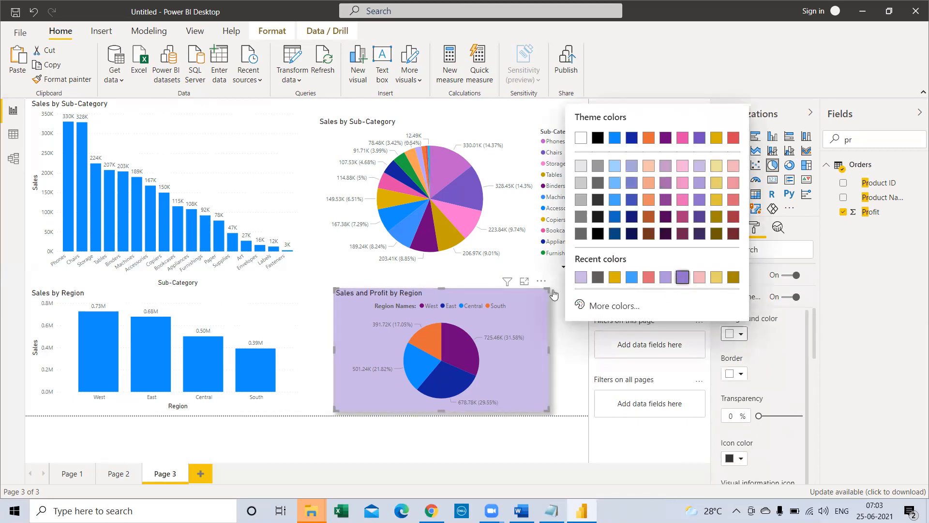
click(681, 278)
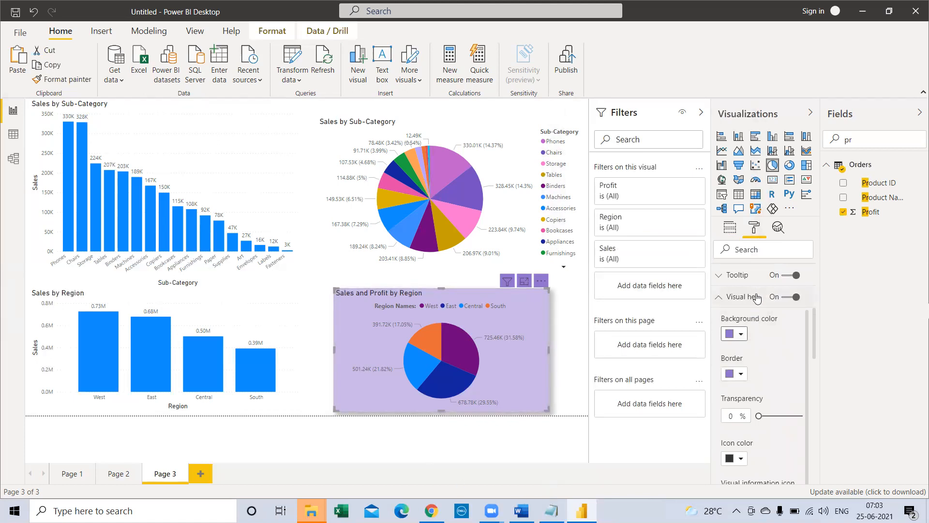
scroll(767, 435, down, 10)
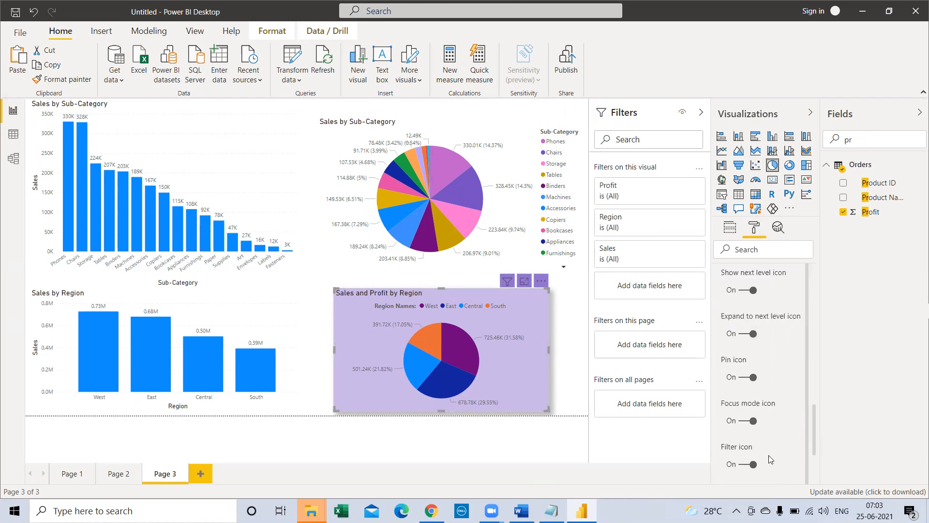
scroll(771, 461, up, 10)
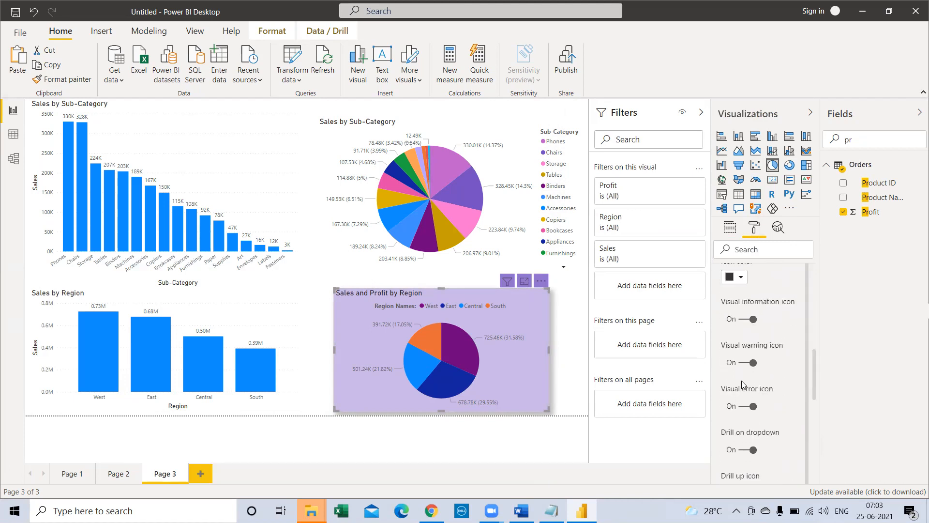
scroll(745, 389, up, 6)
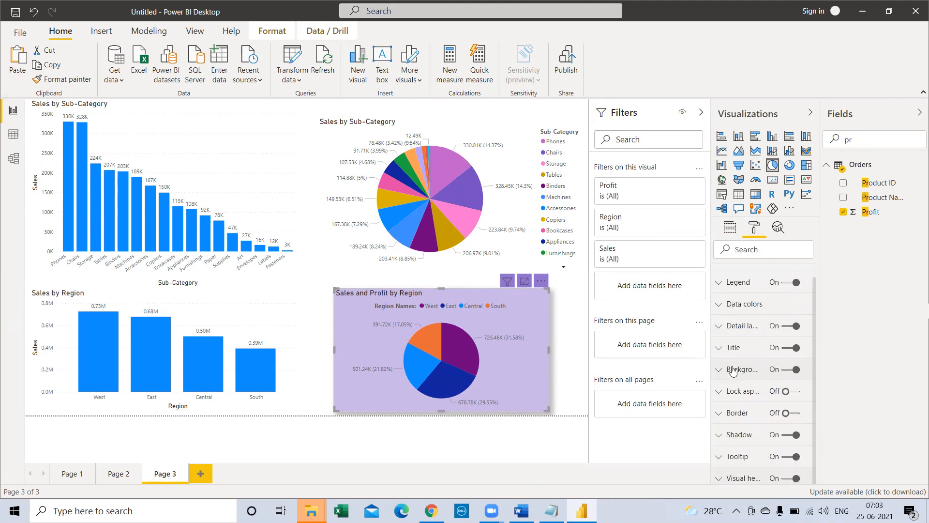
scroll(748, 398, up, 1)
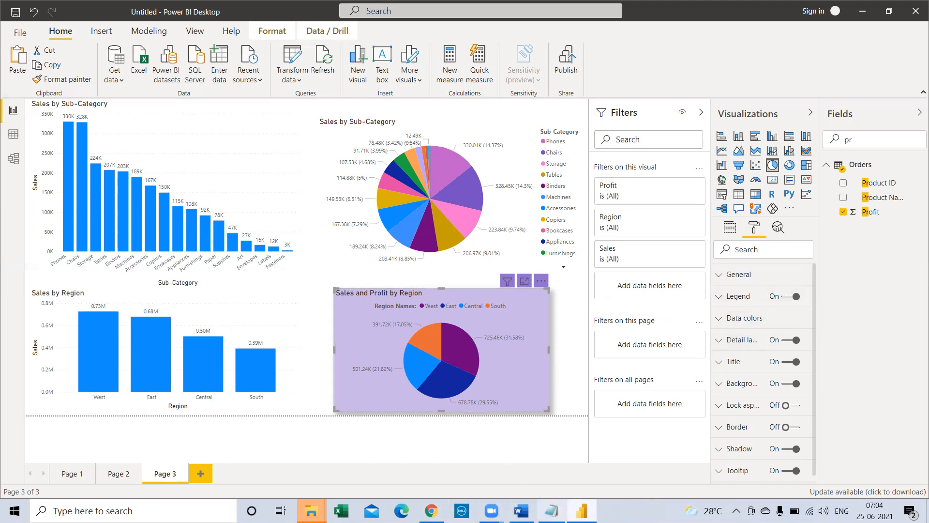
Step: Switch to the Power BI Class notes in Notepad and review the chart types listed under Visualizing Categorical Data
click(552, 510)
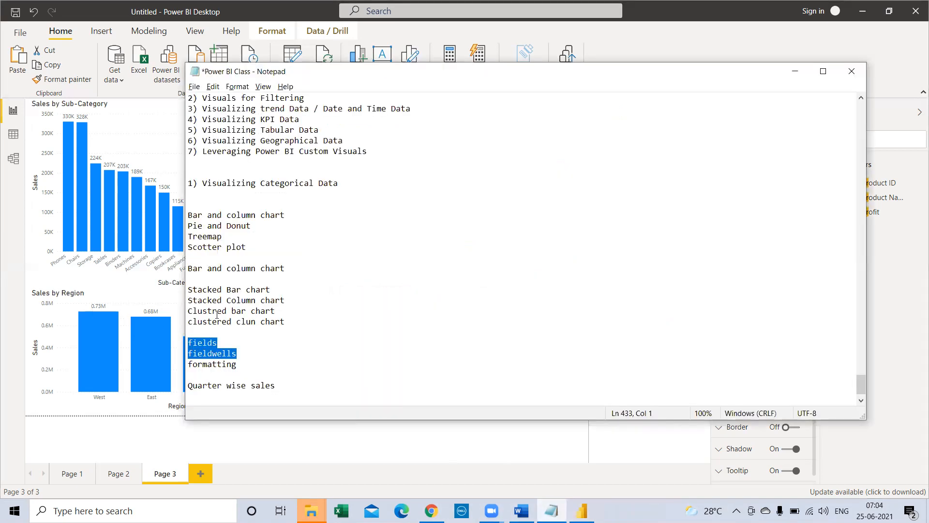
click(202, 226)
double_click(203, 226)
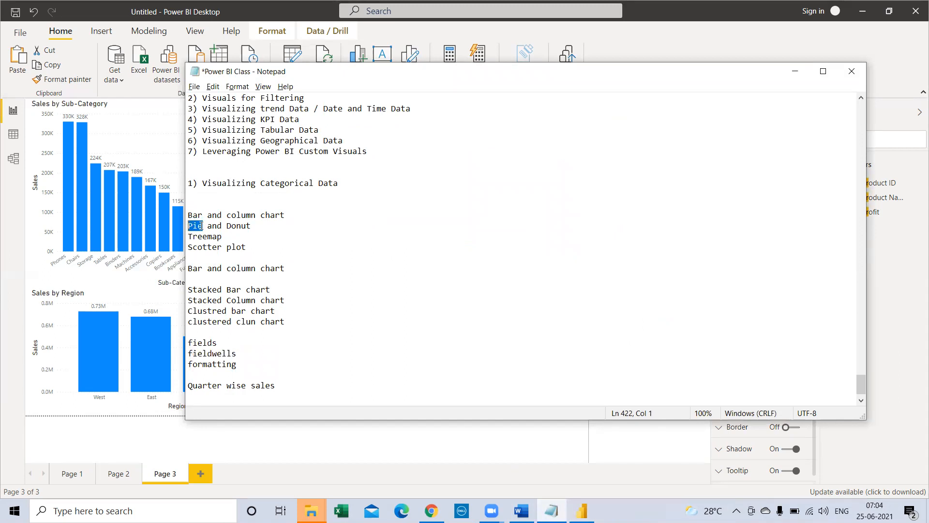
double_click(239, 225)
double_click(217, 236)
double_click(236, 247)
drag(246, 247, 232, 201)
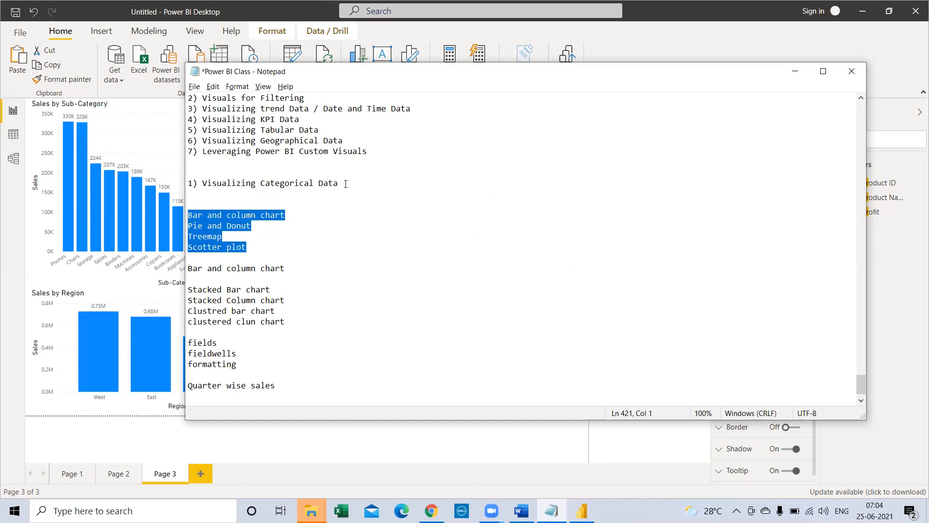
drag(345, 184, 188, 184)
drag(246, 247, 227, 226)
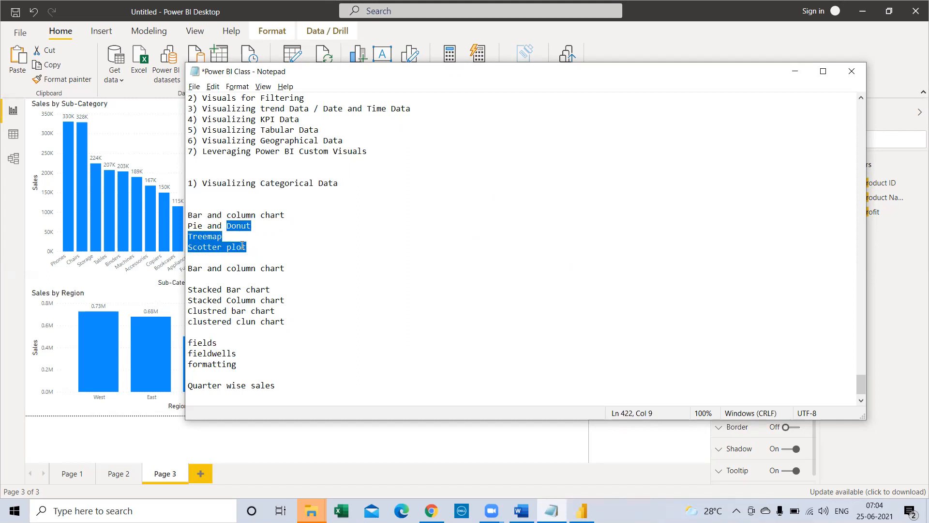
drag(245, 247, 227, 224)
click(791, 71)
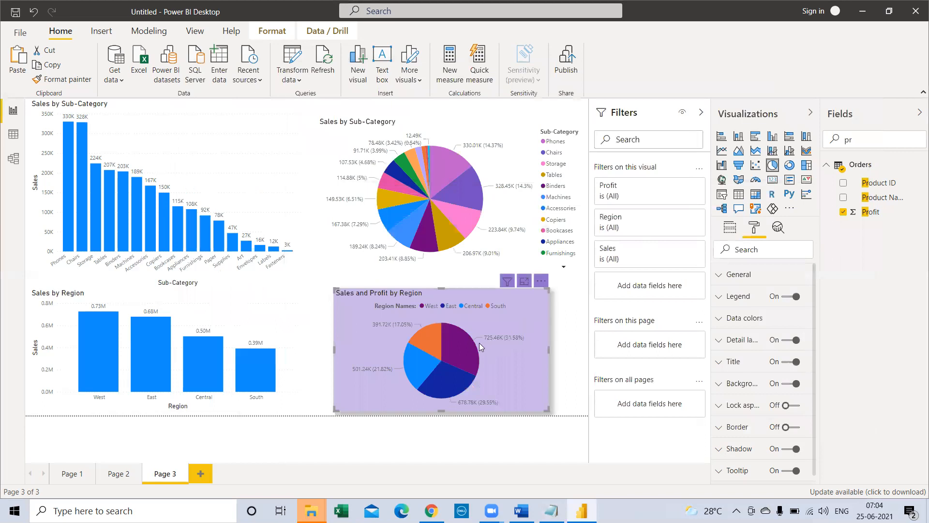
Step: Check the West slice's label on the region pie chart and reread the Donut, Treemap and Scotter plot entries in the Notepad notes
mouse_move(502, 335)
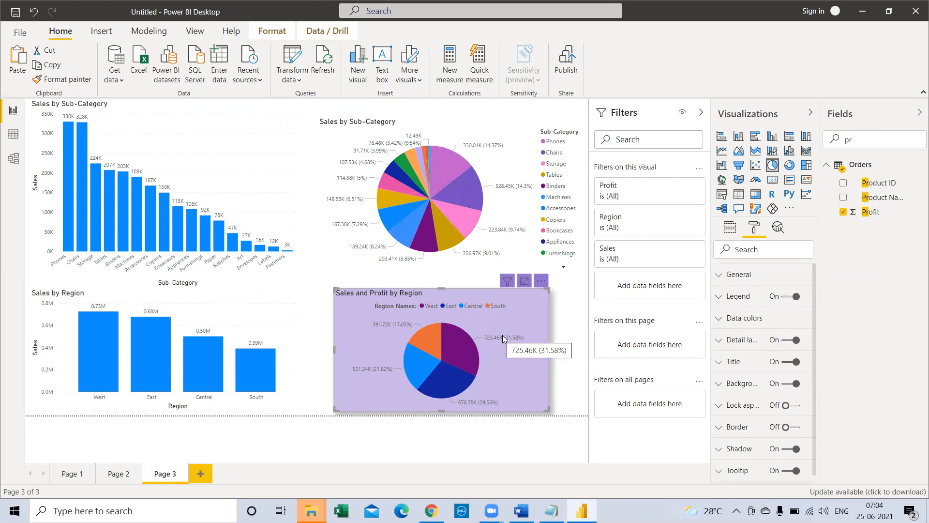
click(552, 511)
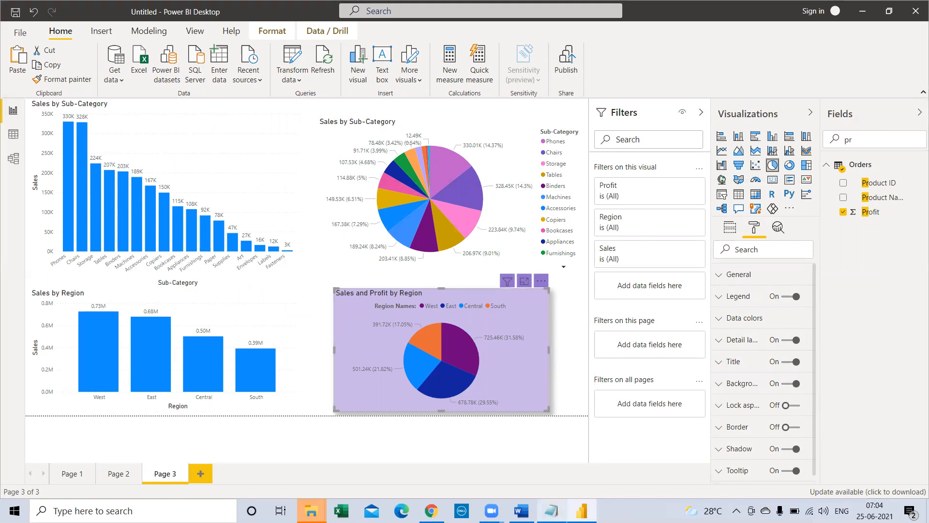
drag(226, 226, 246, 247)
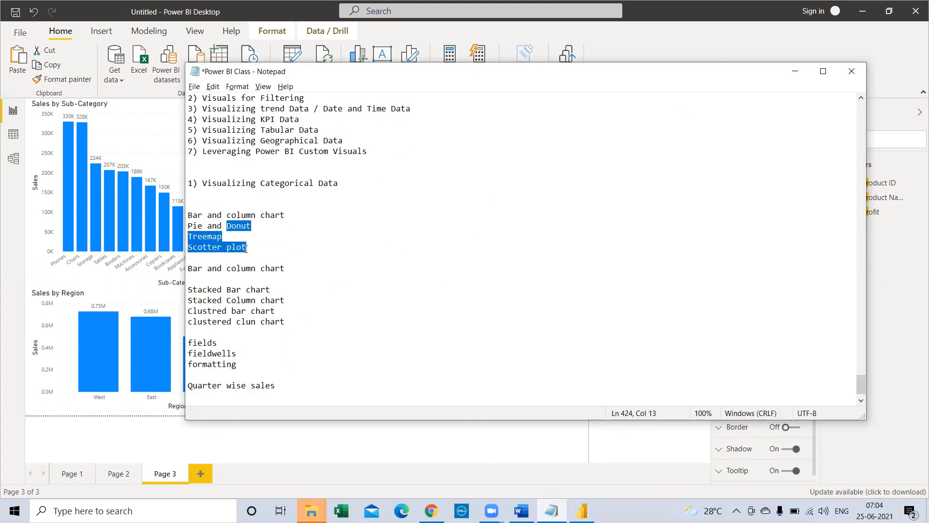
click(794, 71)
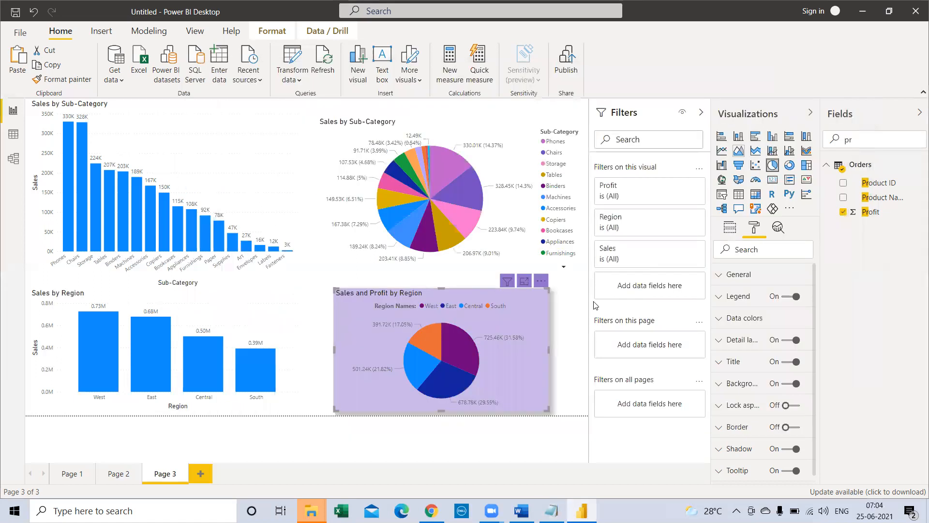